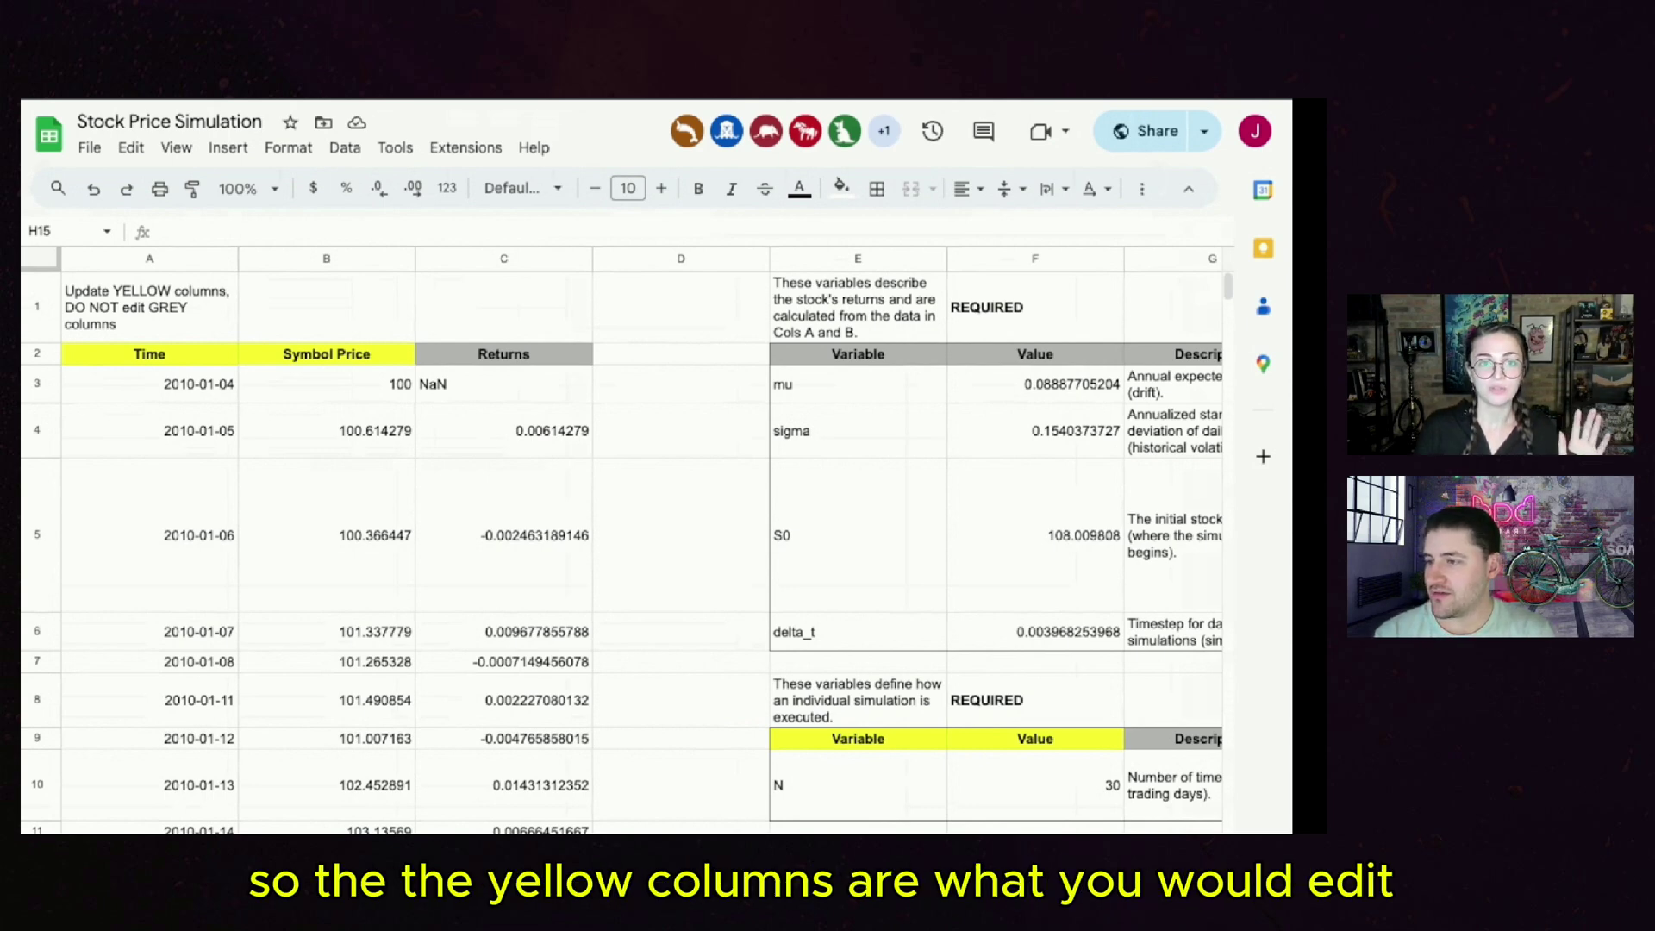
- Review the yellow Time and Symbol Price input columns, selecting the stock data from A3 to B112
click(149, 354)
click(326, 355)
click(149, 355)
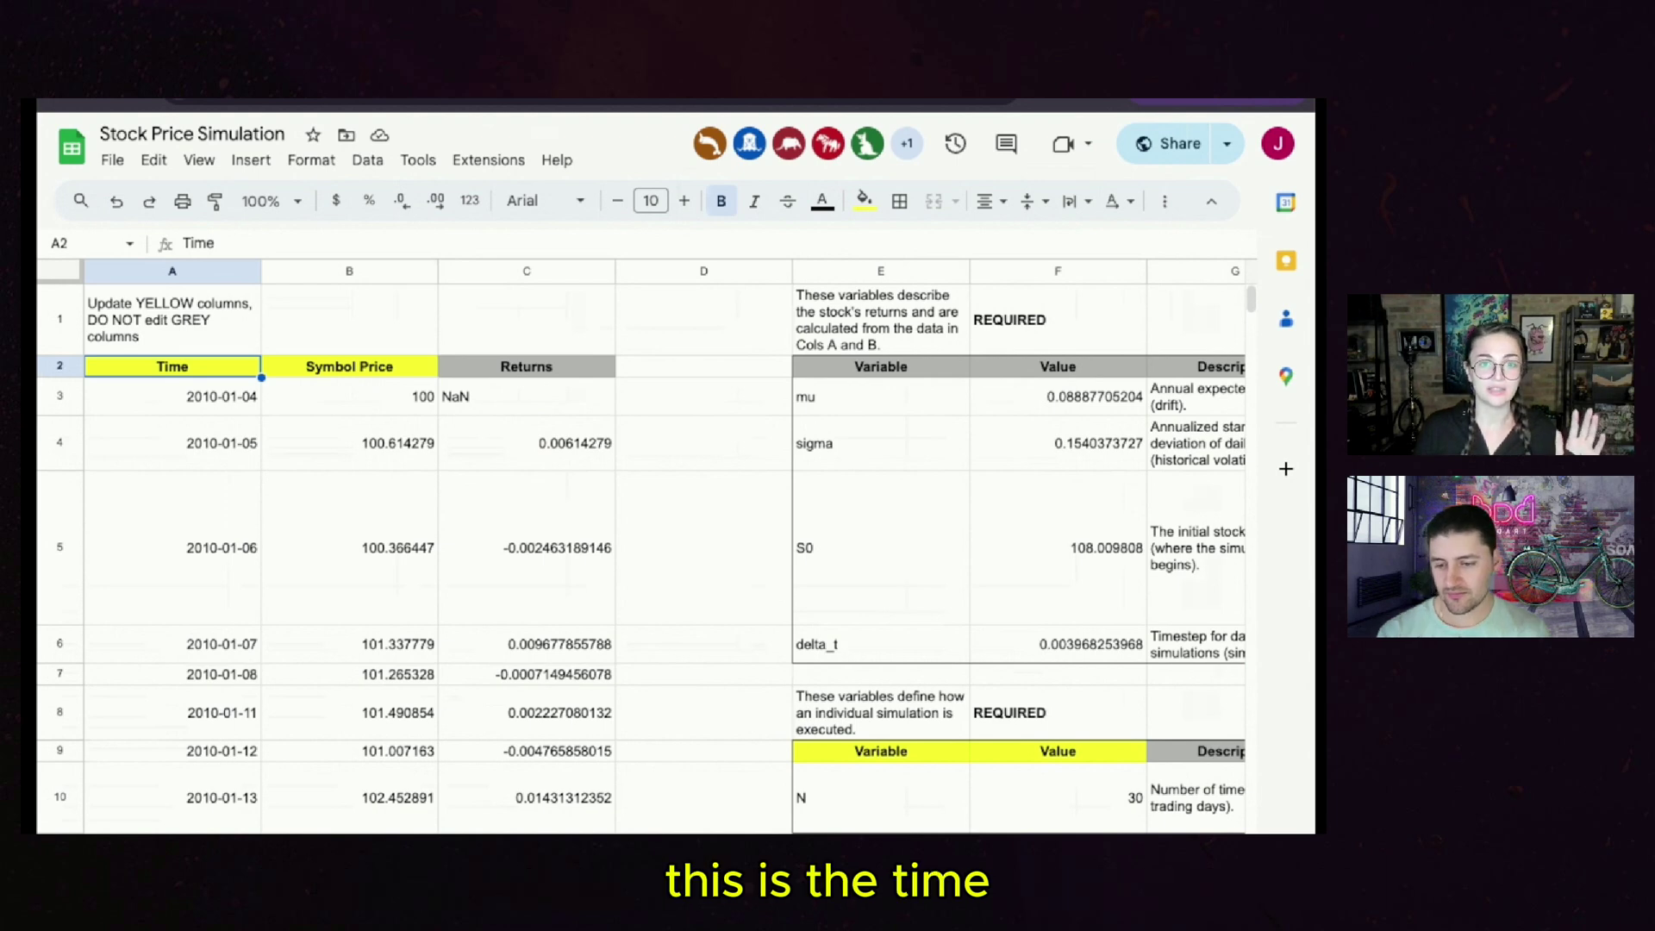
drag(171, 397, 172, 547)
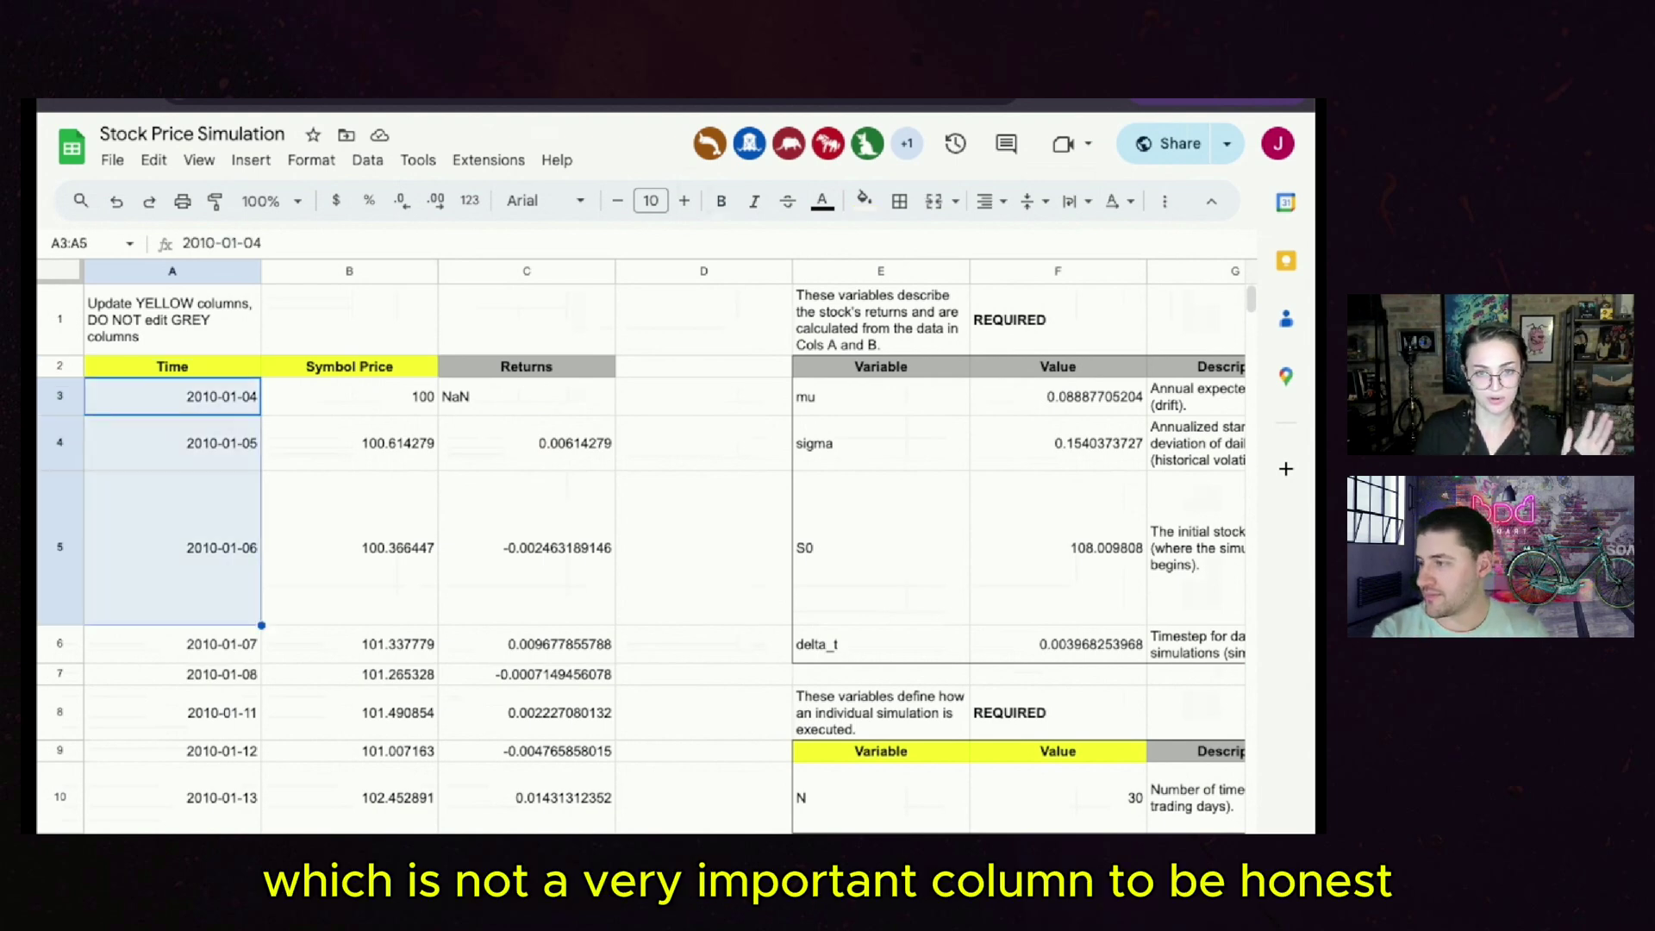
drag(349, 397, 350, 547)
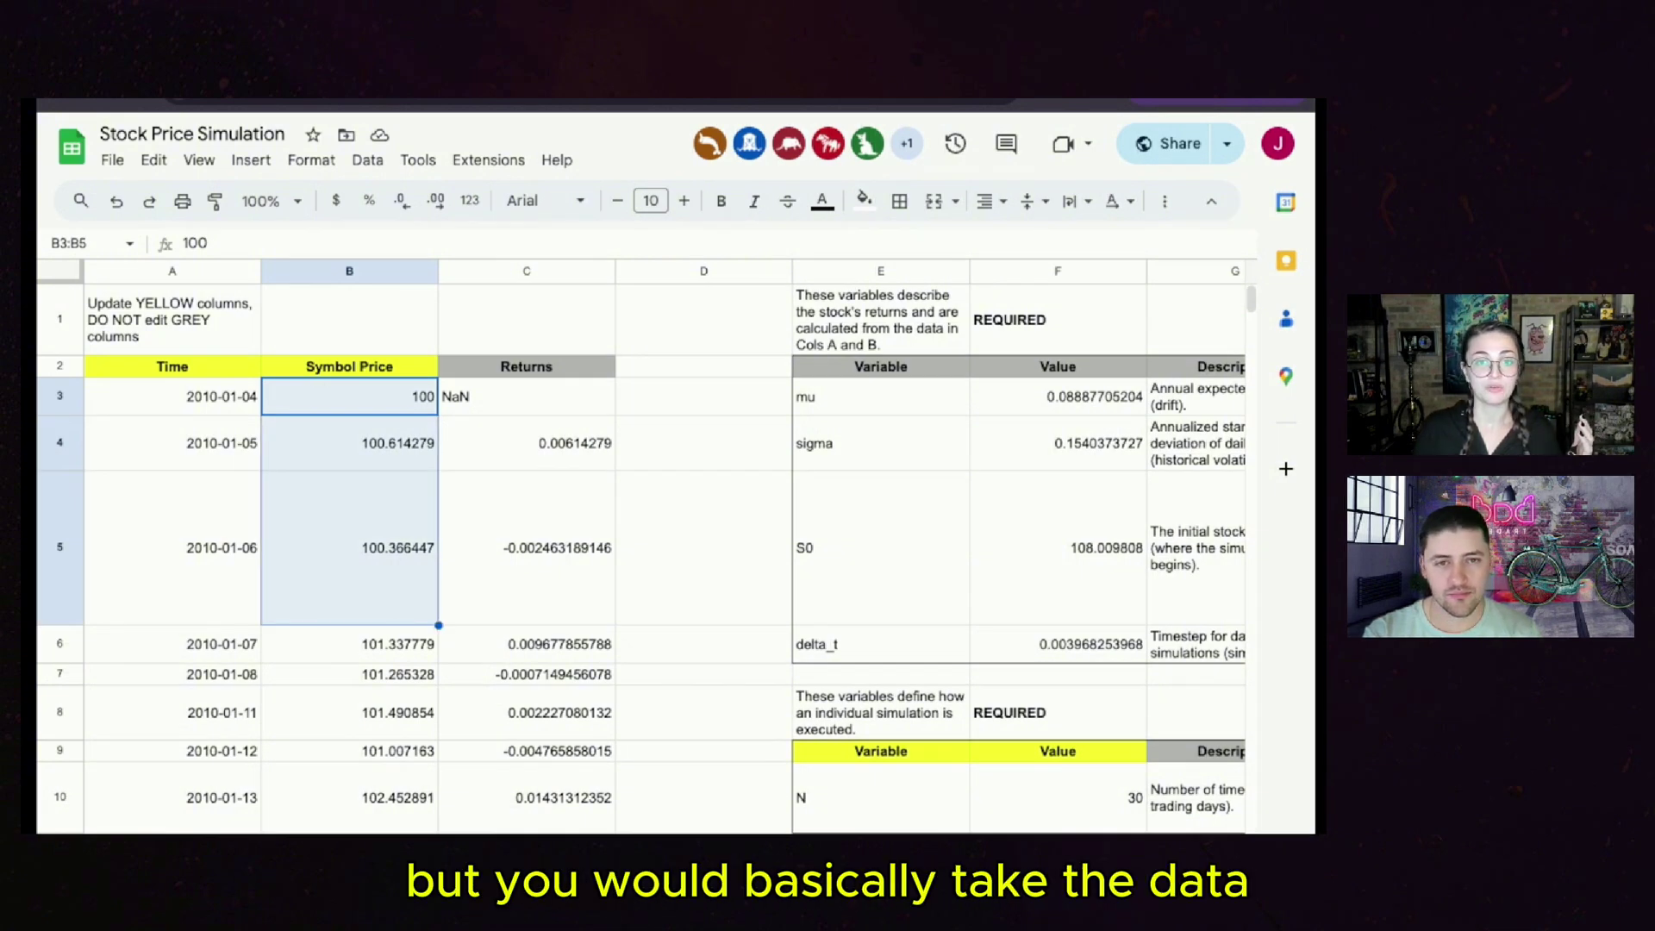
click(173, 396)
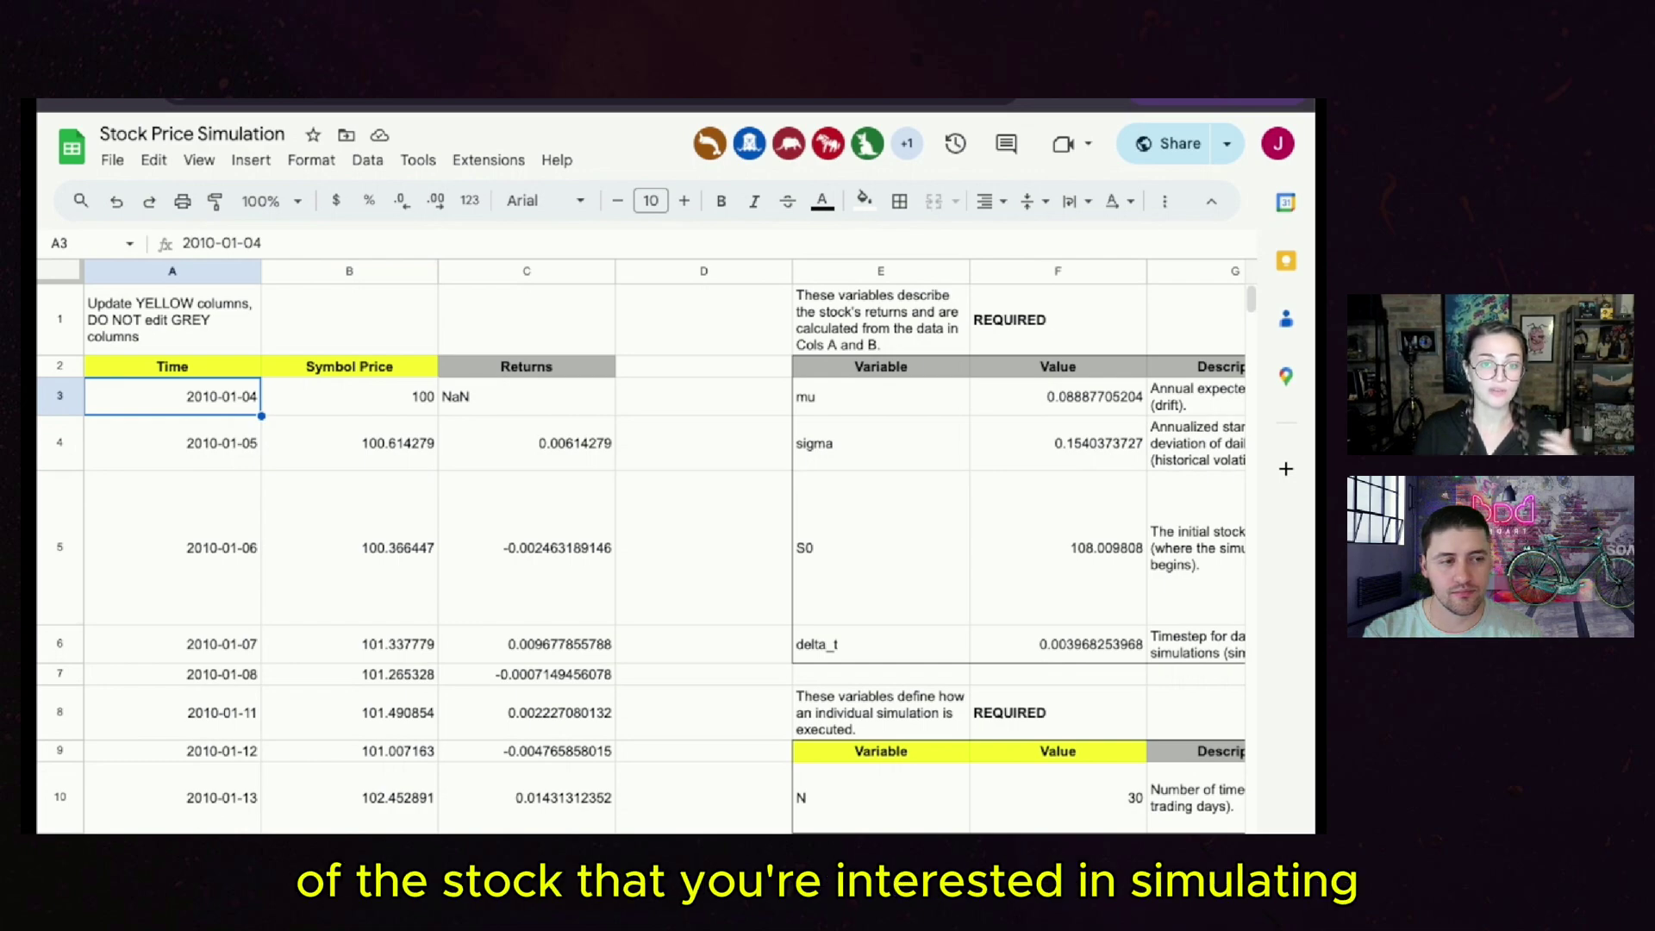
drag(172, 396, 349, 689)
scroll(349, 690, up, 20)
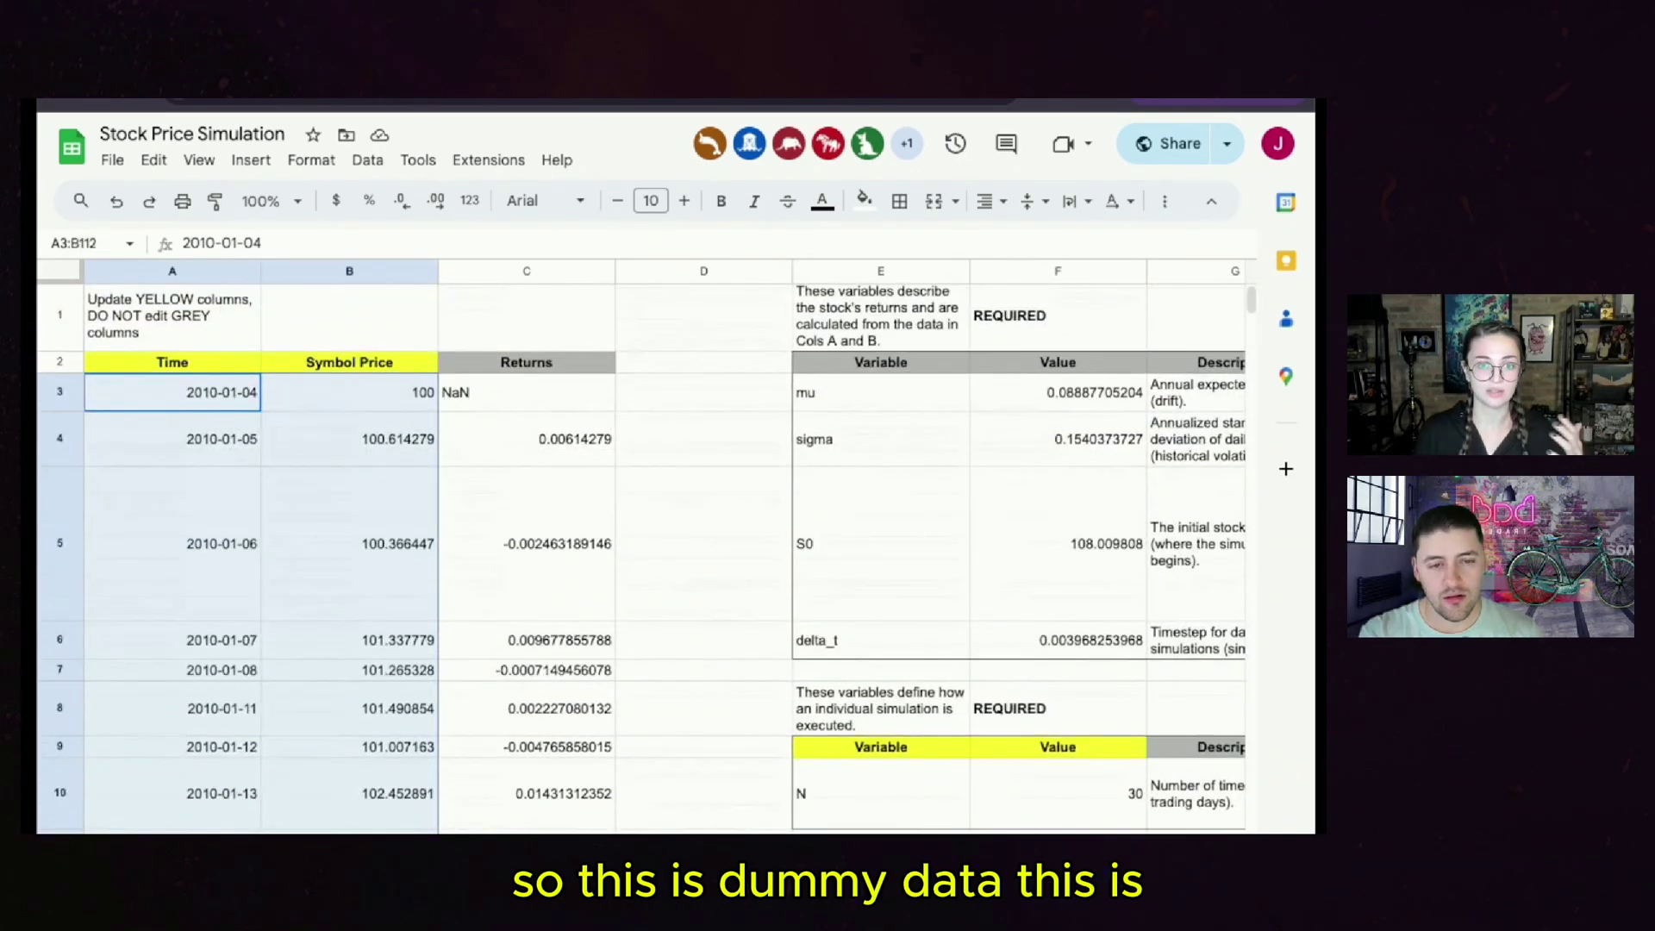
click(349, 392)
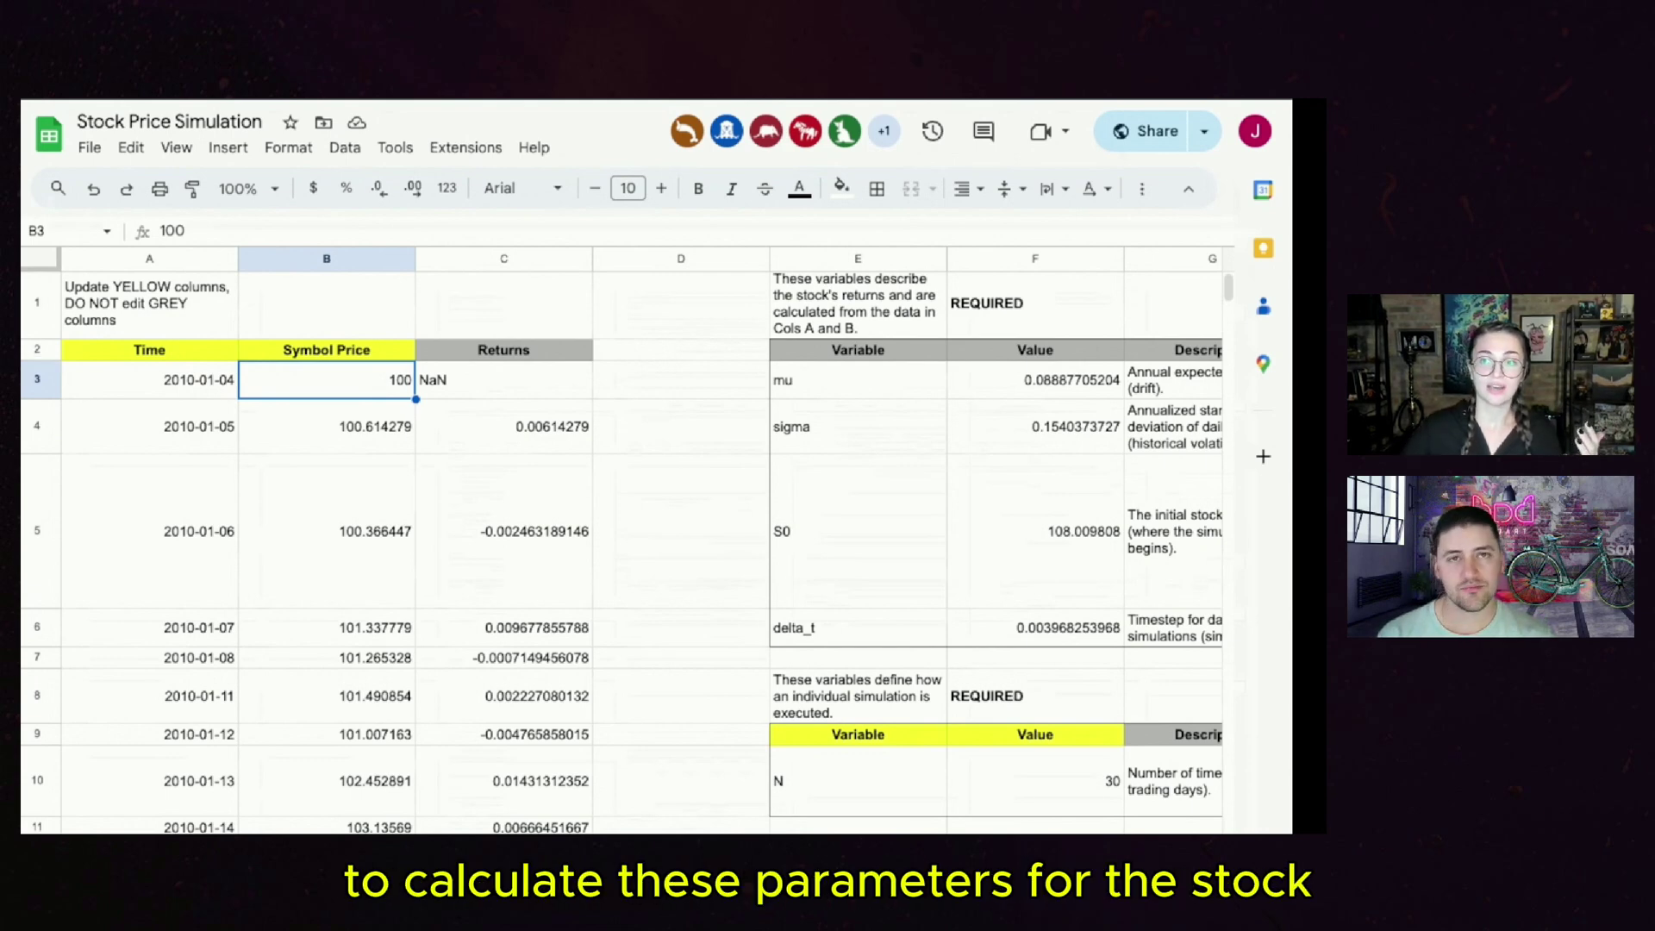
- Inspect the Returns column and the formulas behind the mu and sigma values
scroll(620, 535, right, 3)
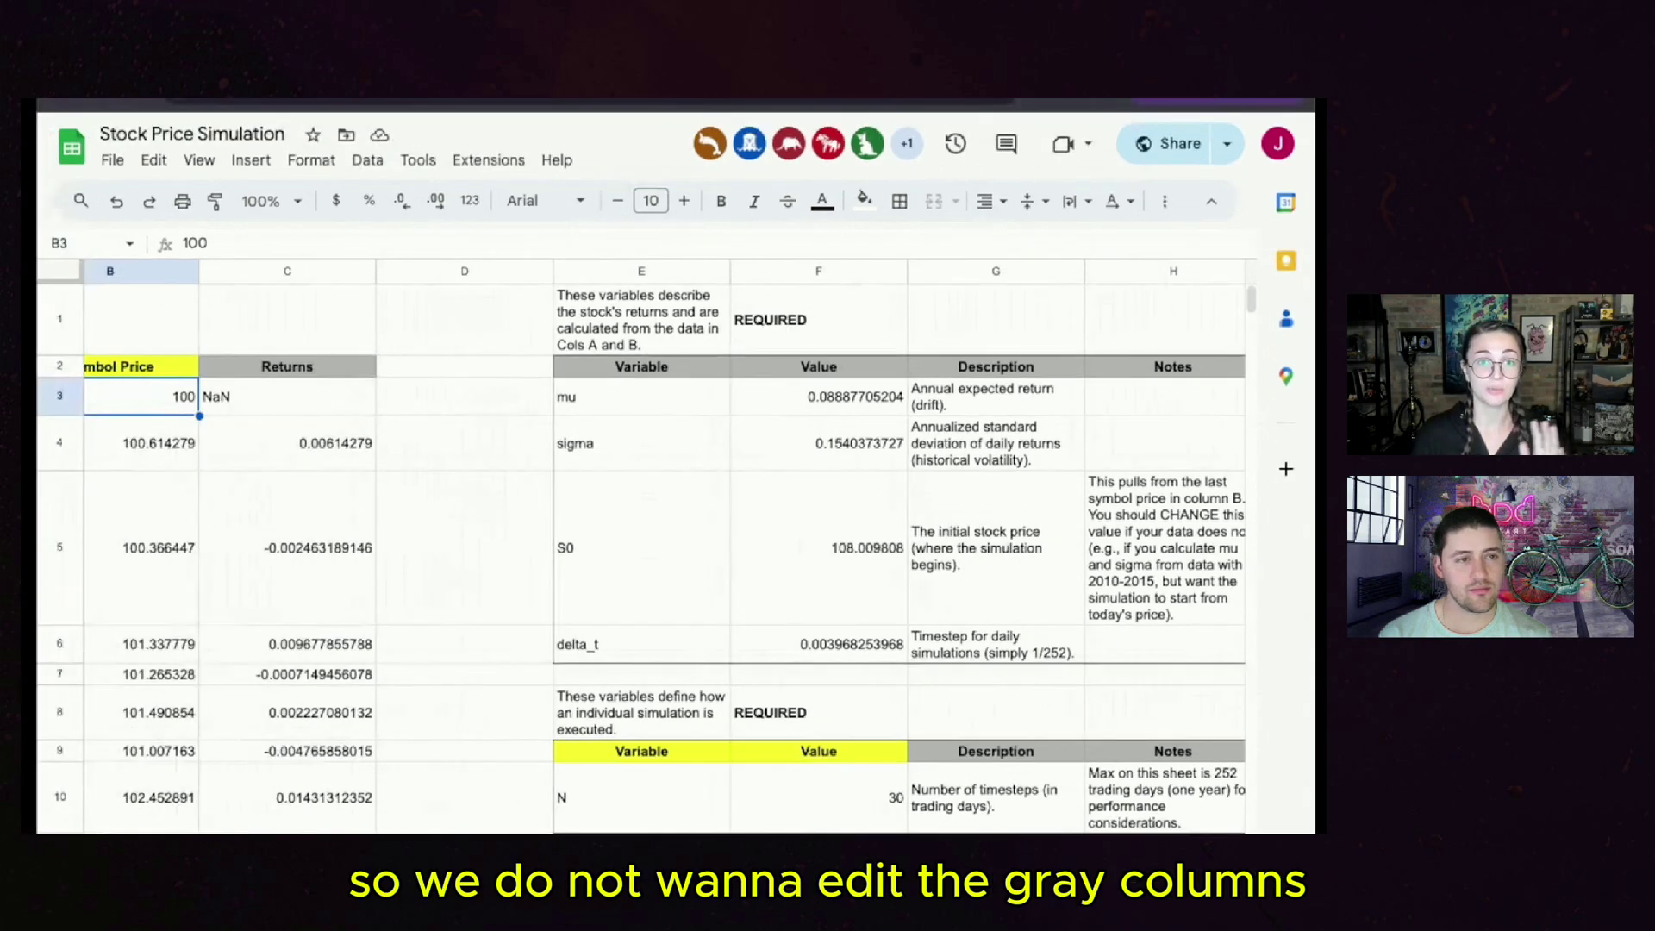
click(287, 367)
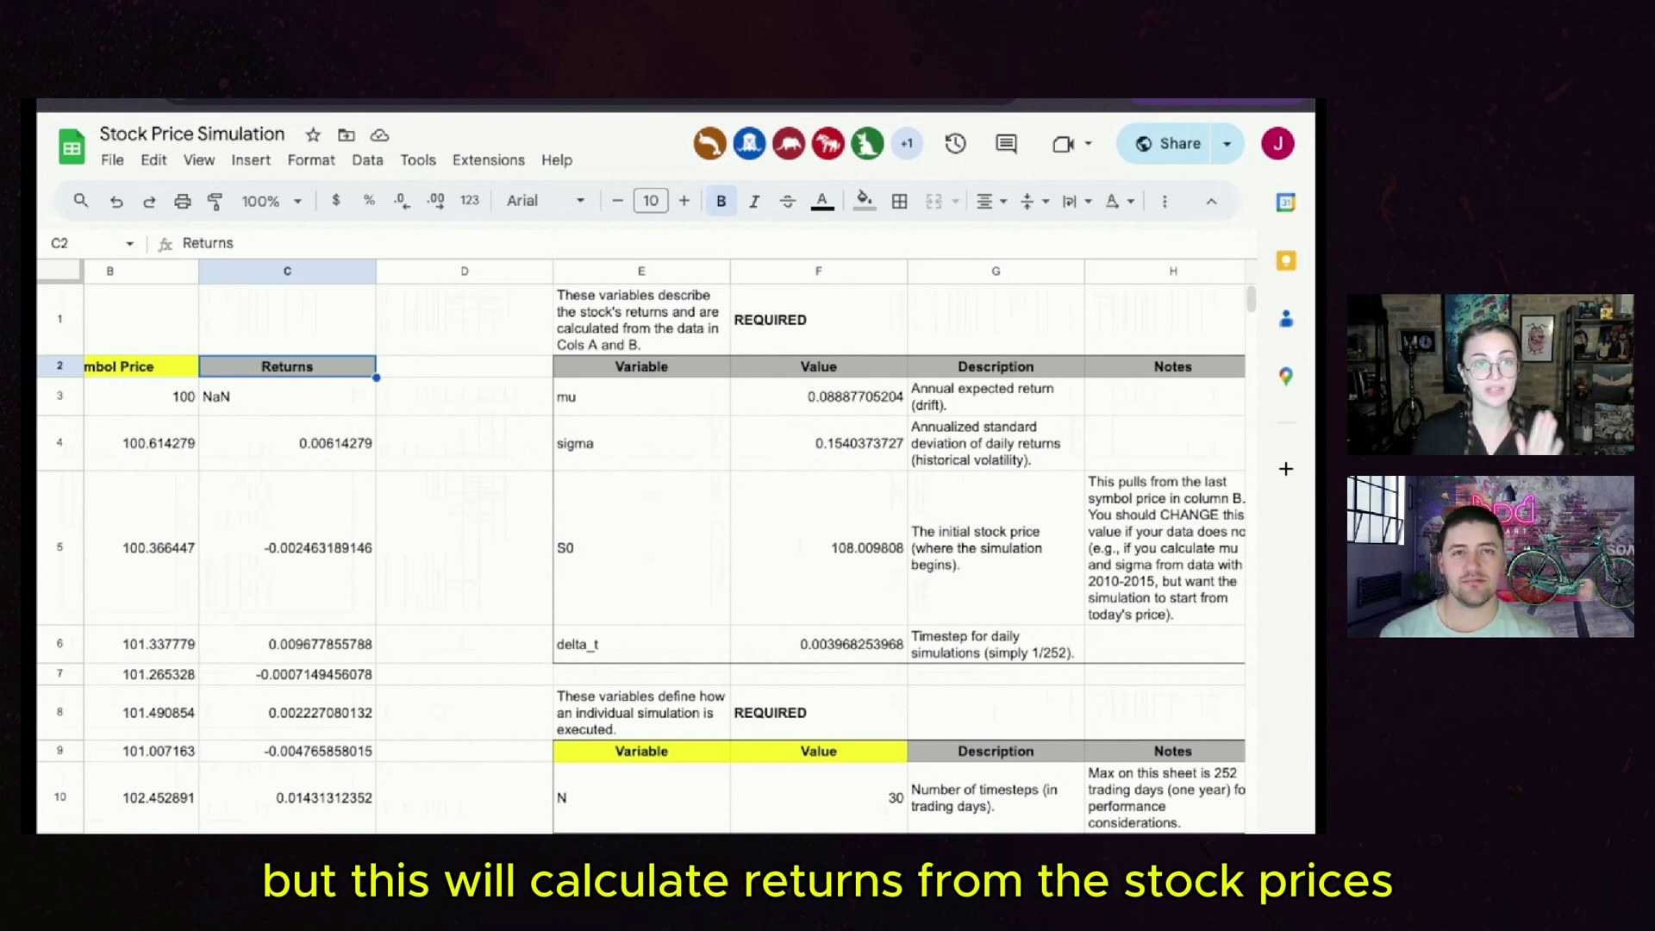
drag(640, 396, 817, 396)
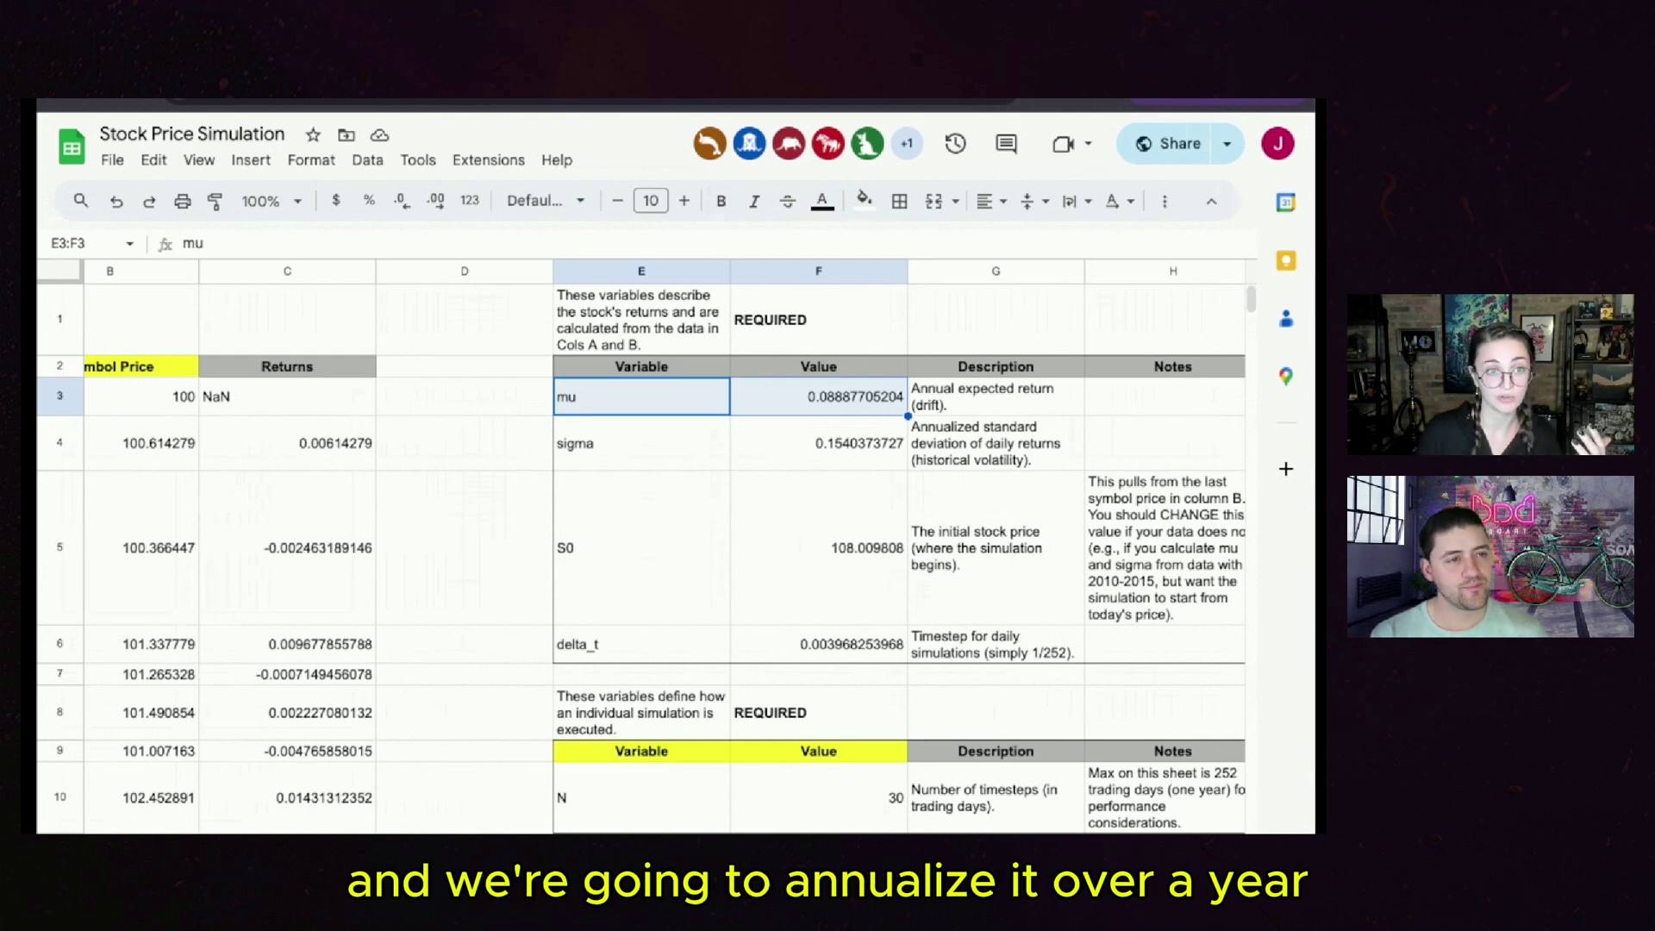
click(819, 397)
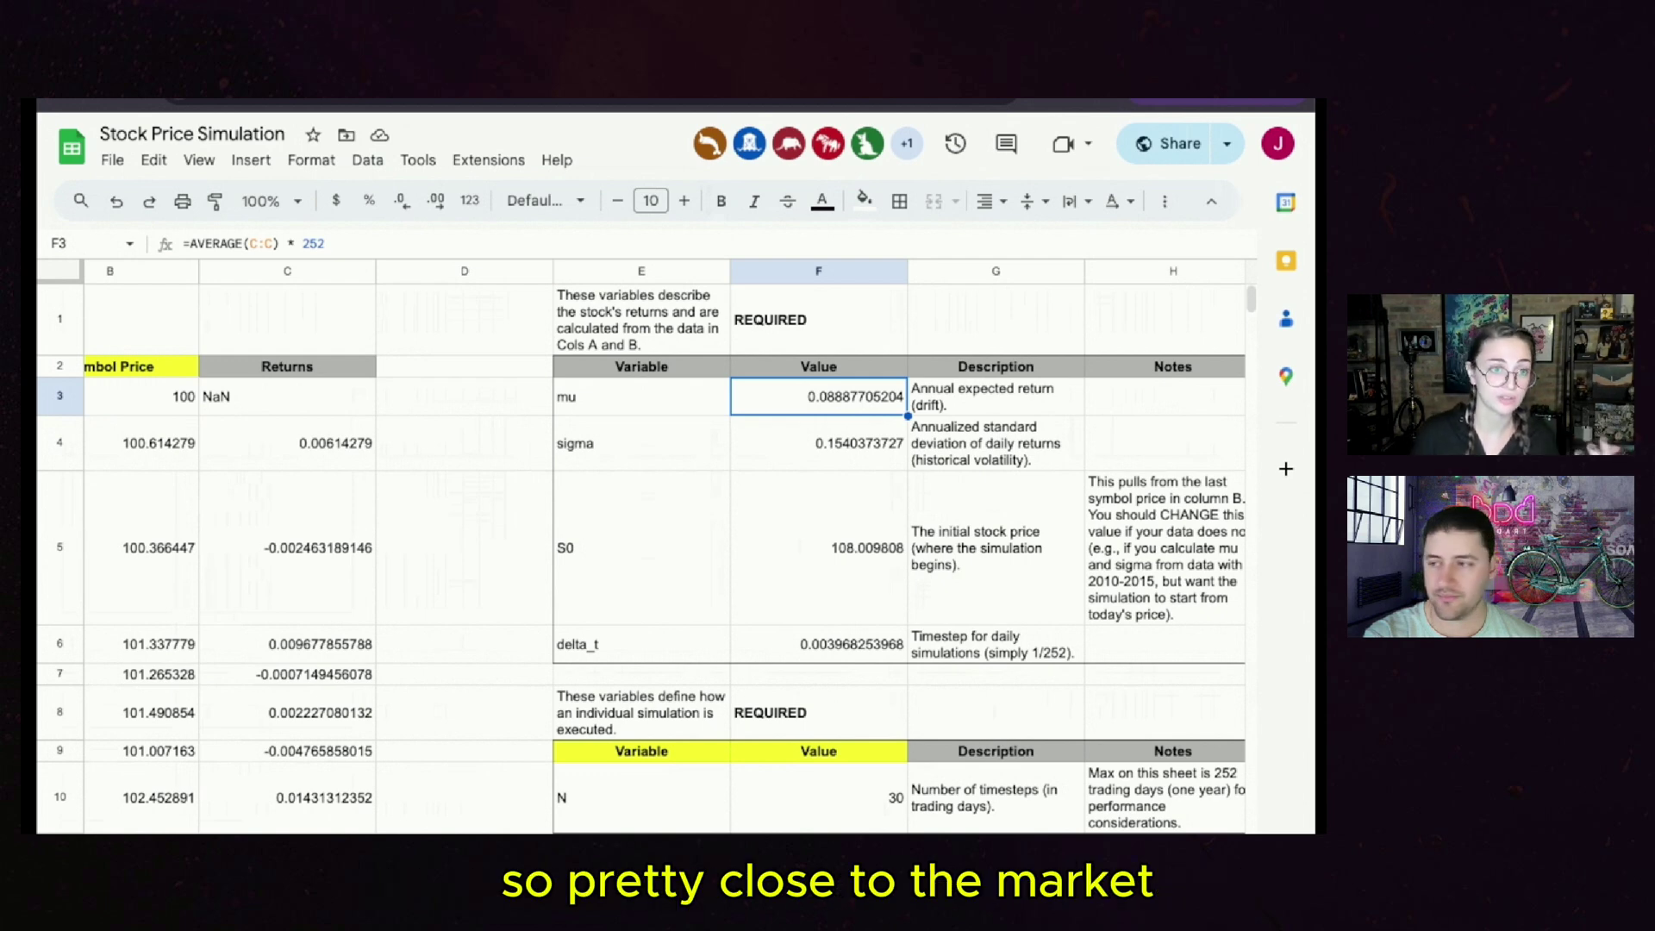
click(817, 443)
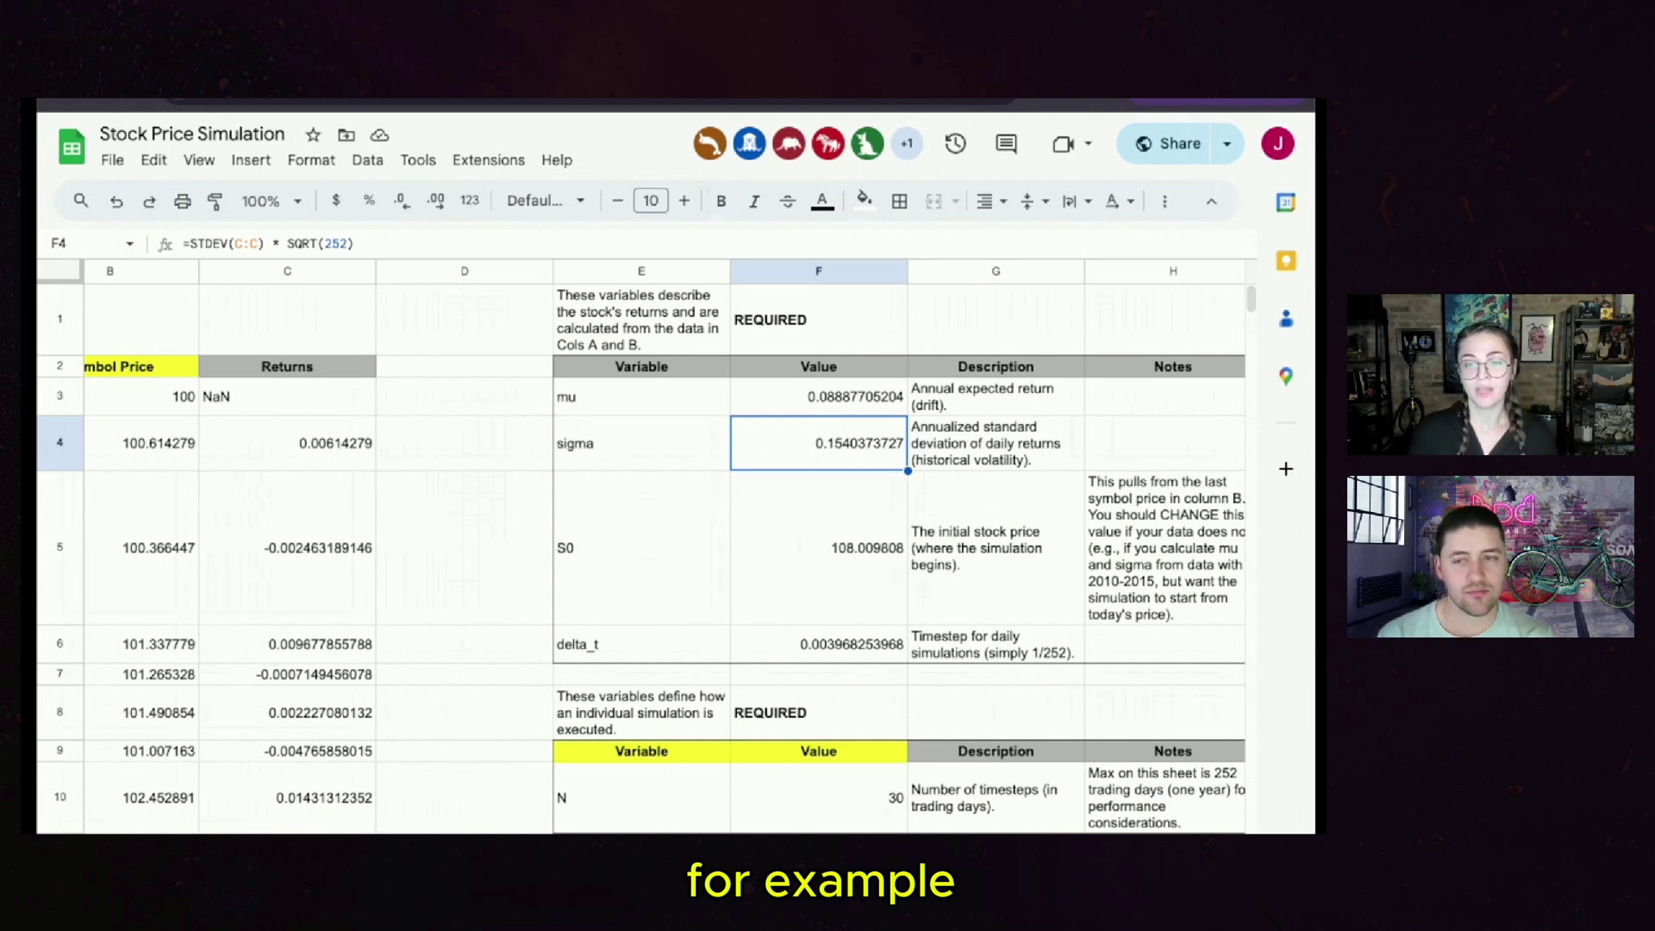
- Inspect the formula for the initial stock price S0 and the column B symbol prices it draws from
click(641, 547)
click(818, 548)
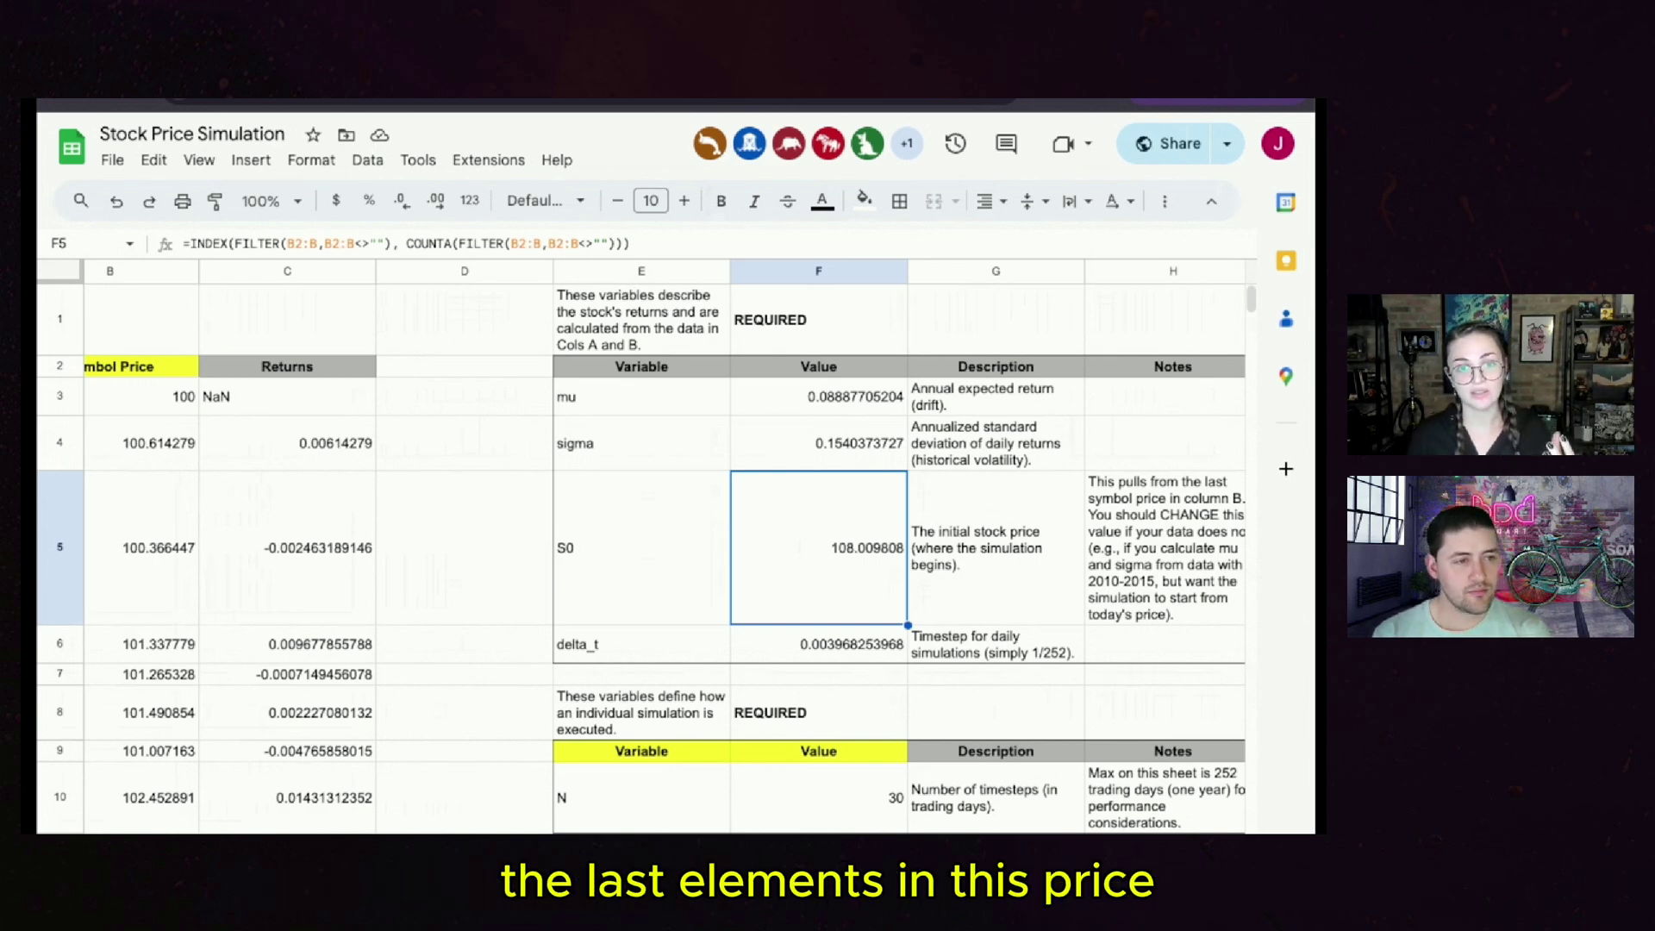
scroll(642, 552, down, 10)
drag(141, 396, 141, 830)
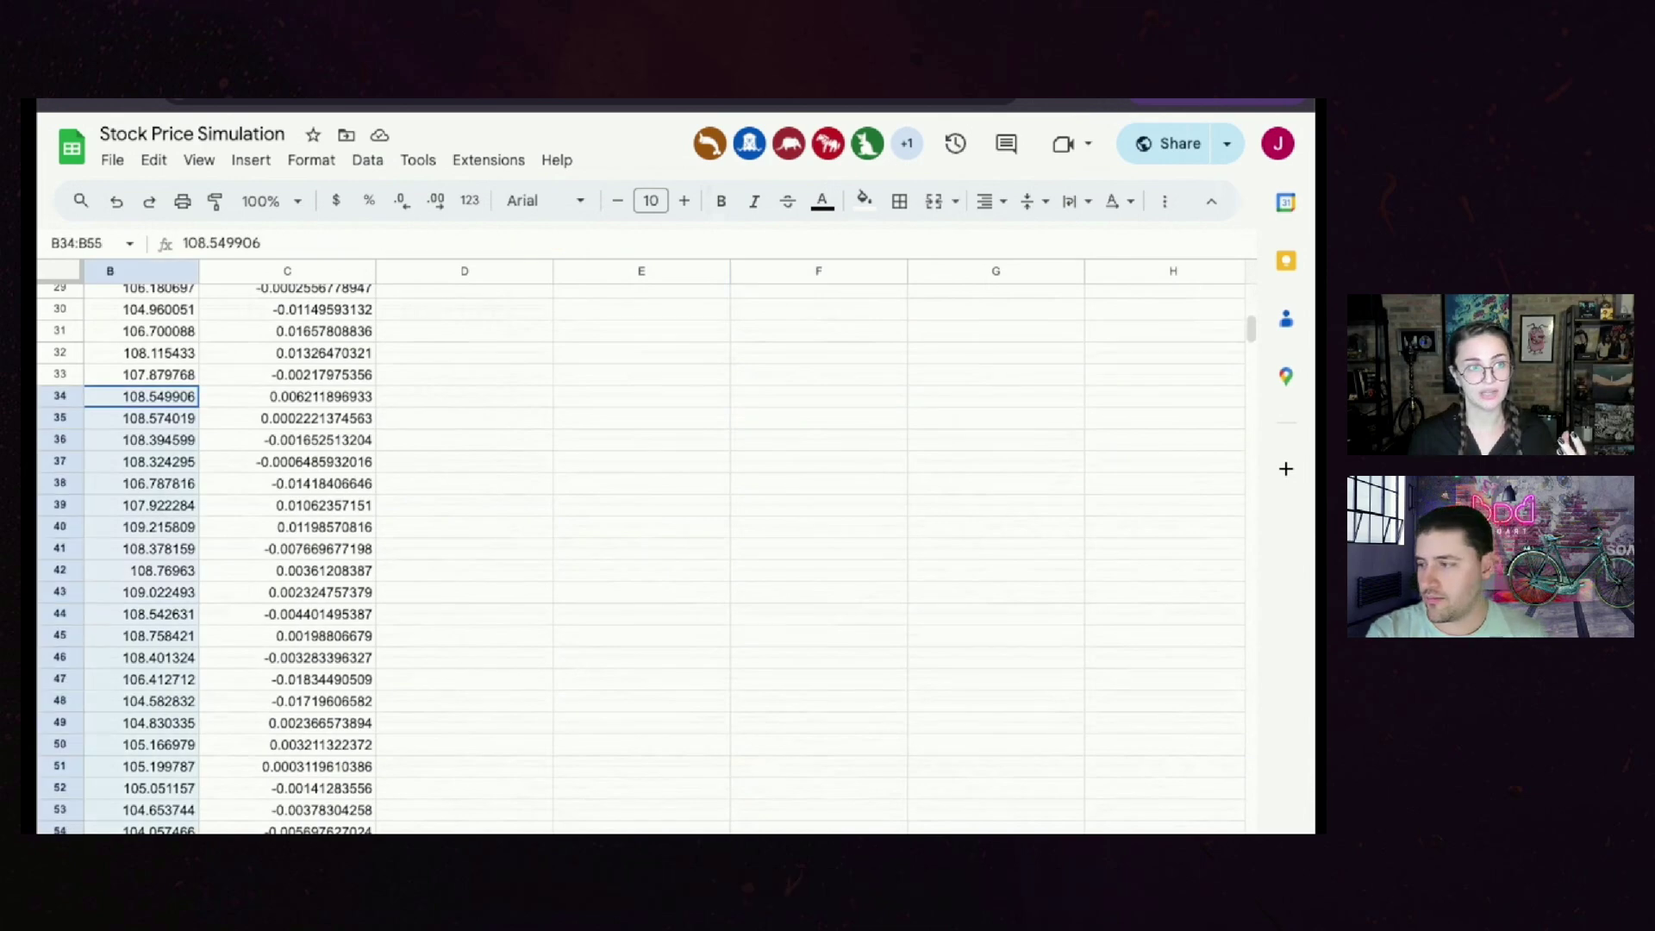
scroll(643, 552, up, 10)
click(818, 547)
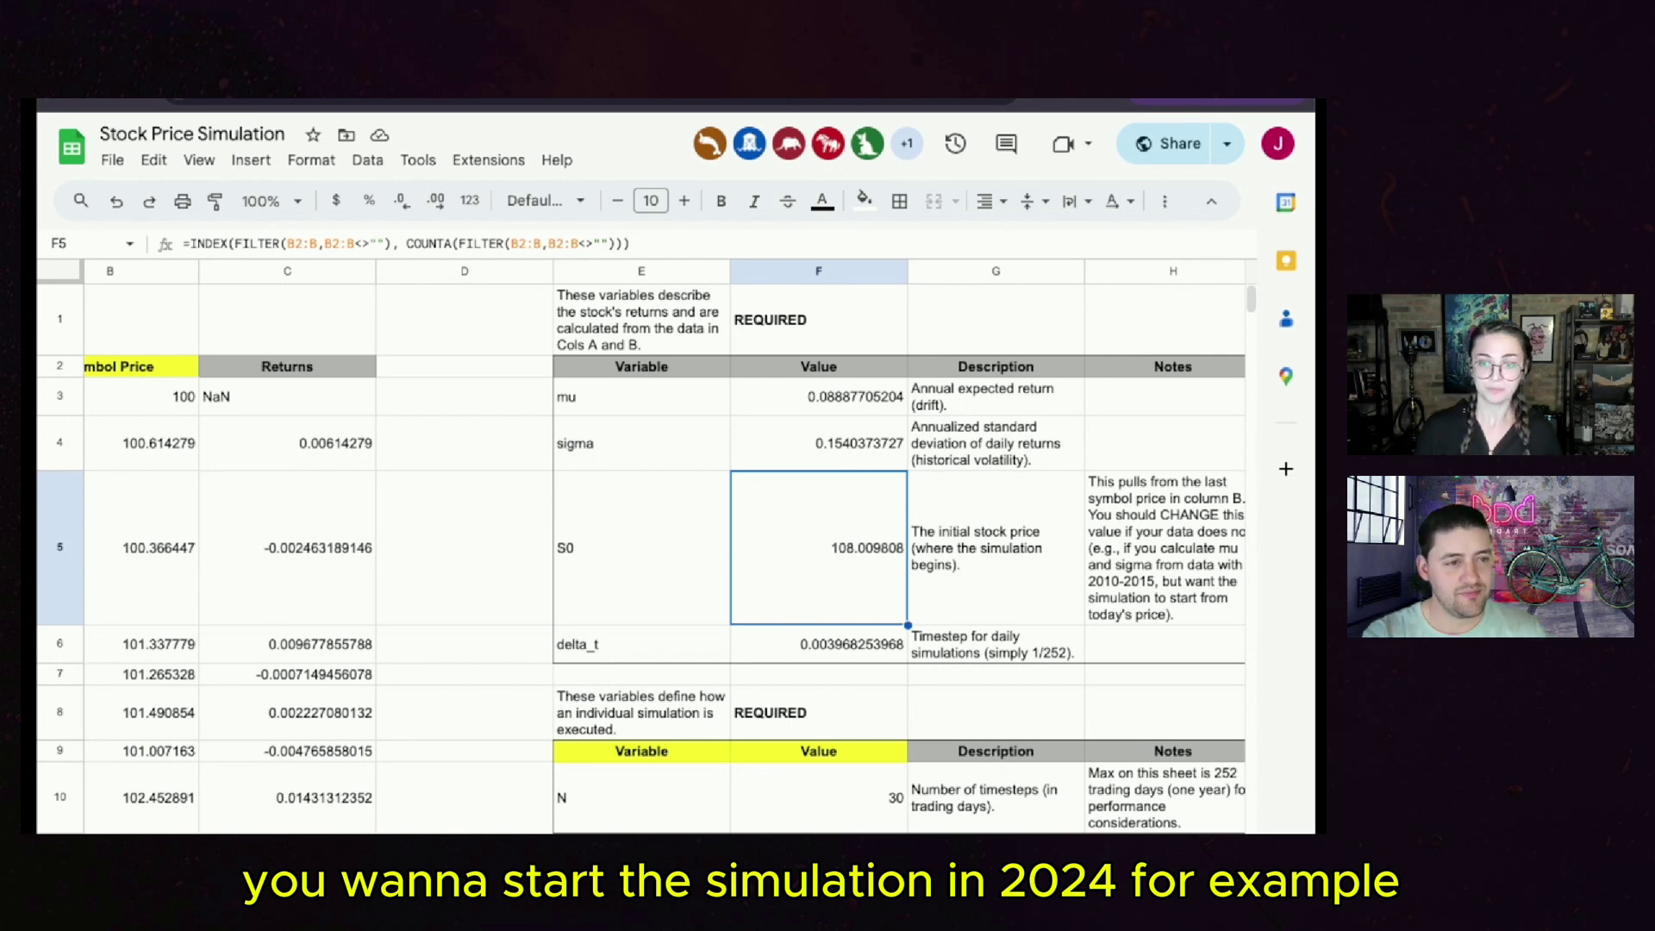
- Inspect the delta_t timestep formula and its description
click(818, 644)
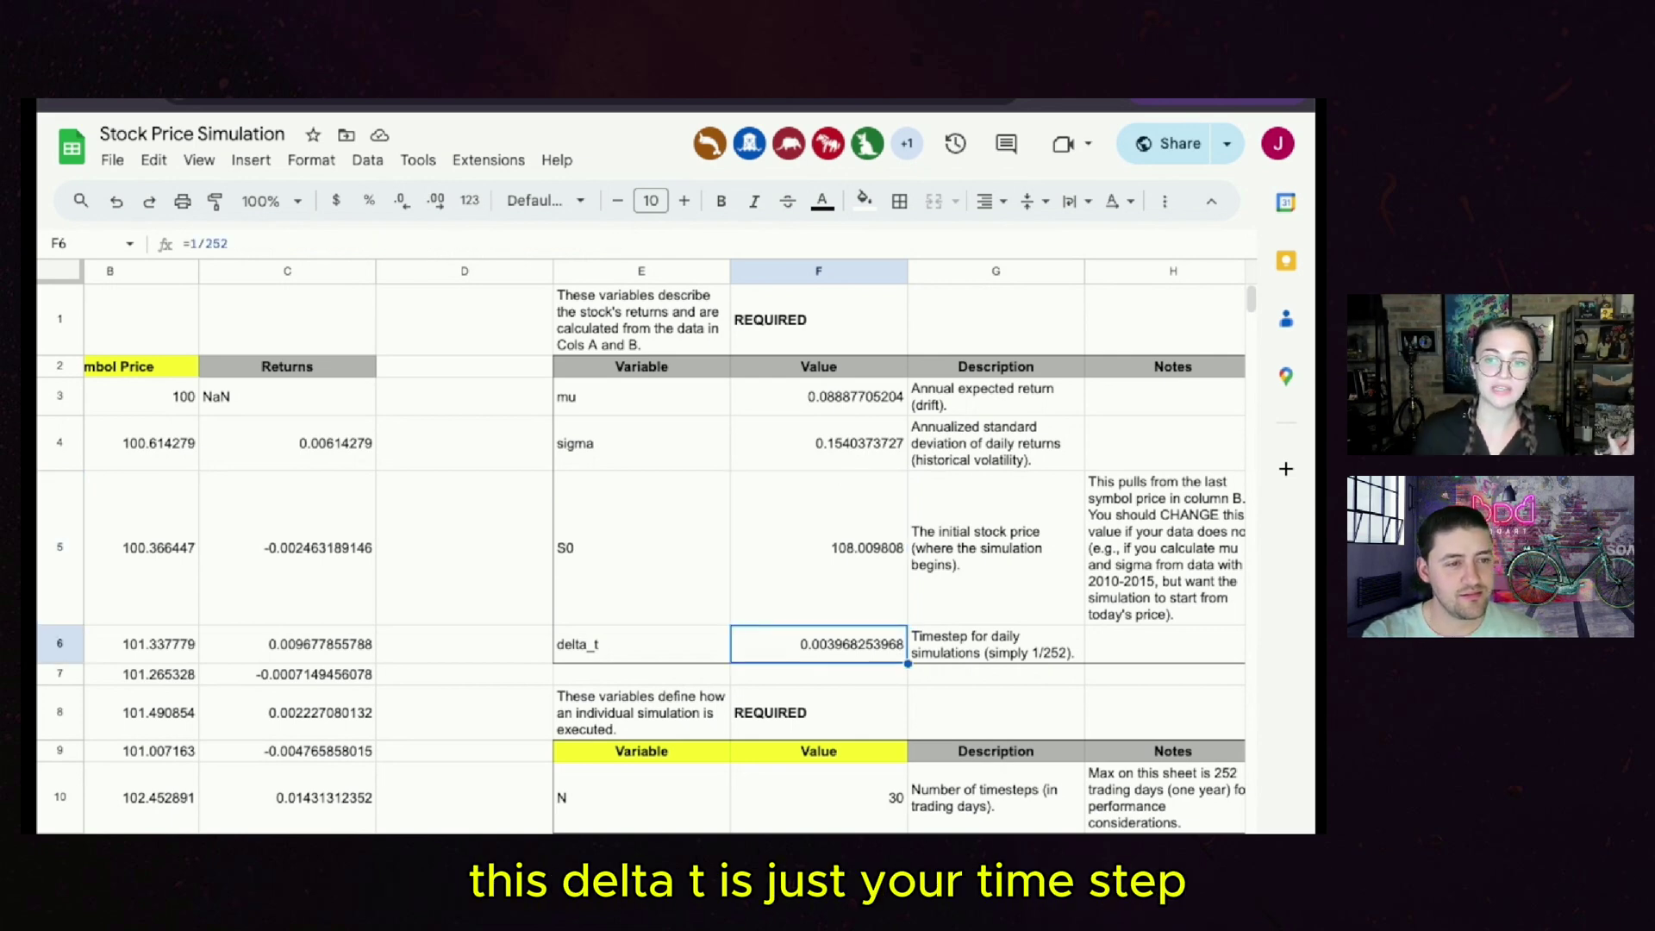
scroll(643, 558, down, 1)
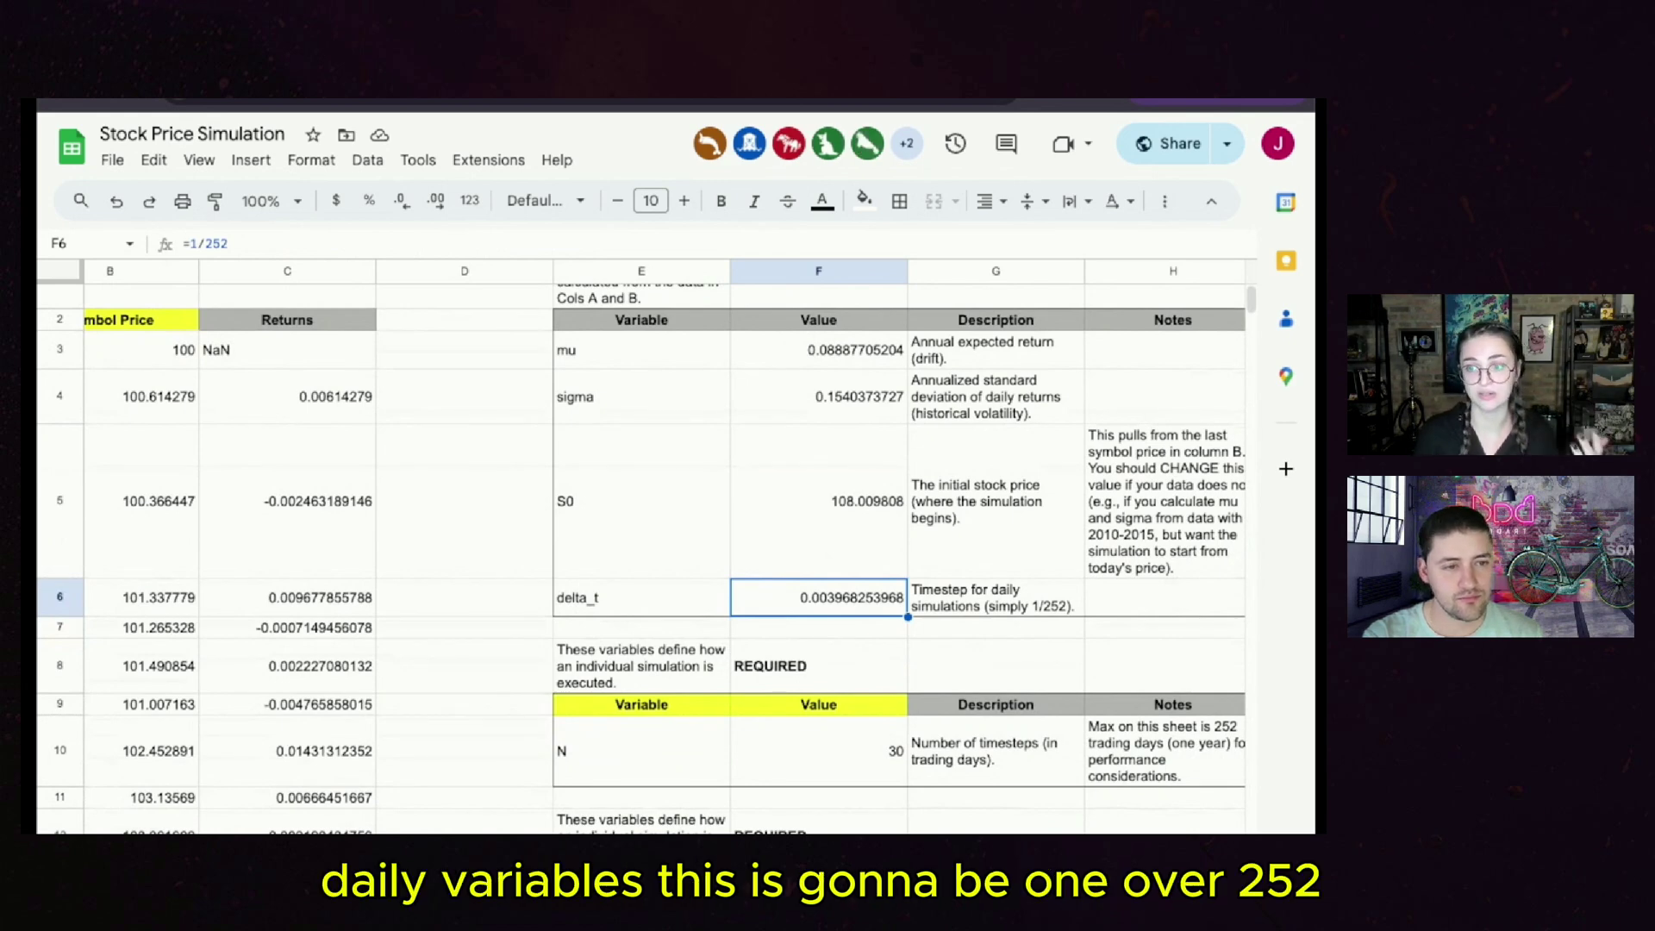
click(995, 597)
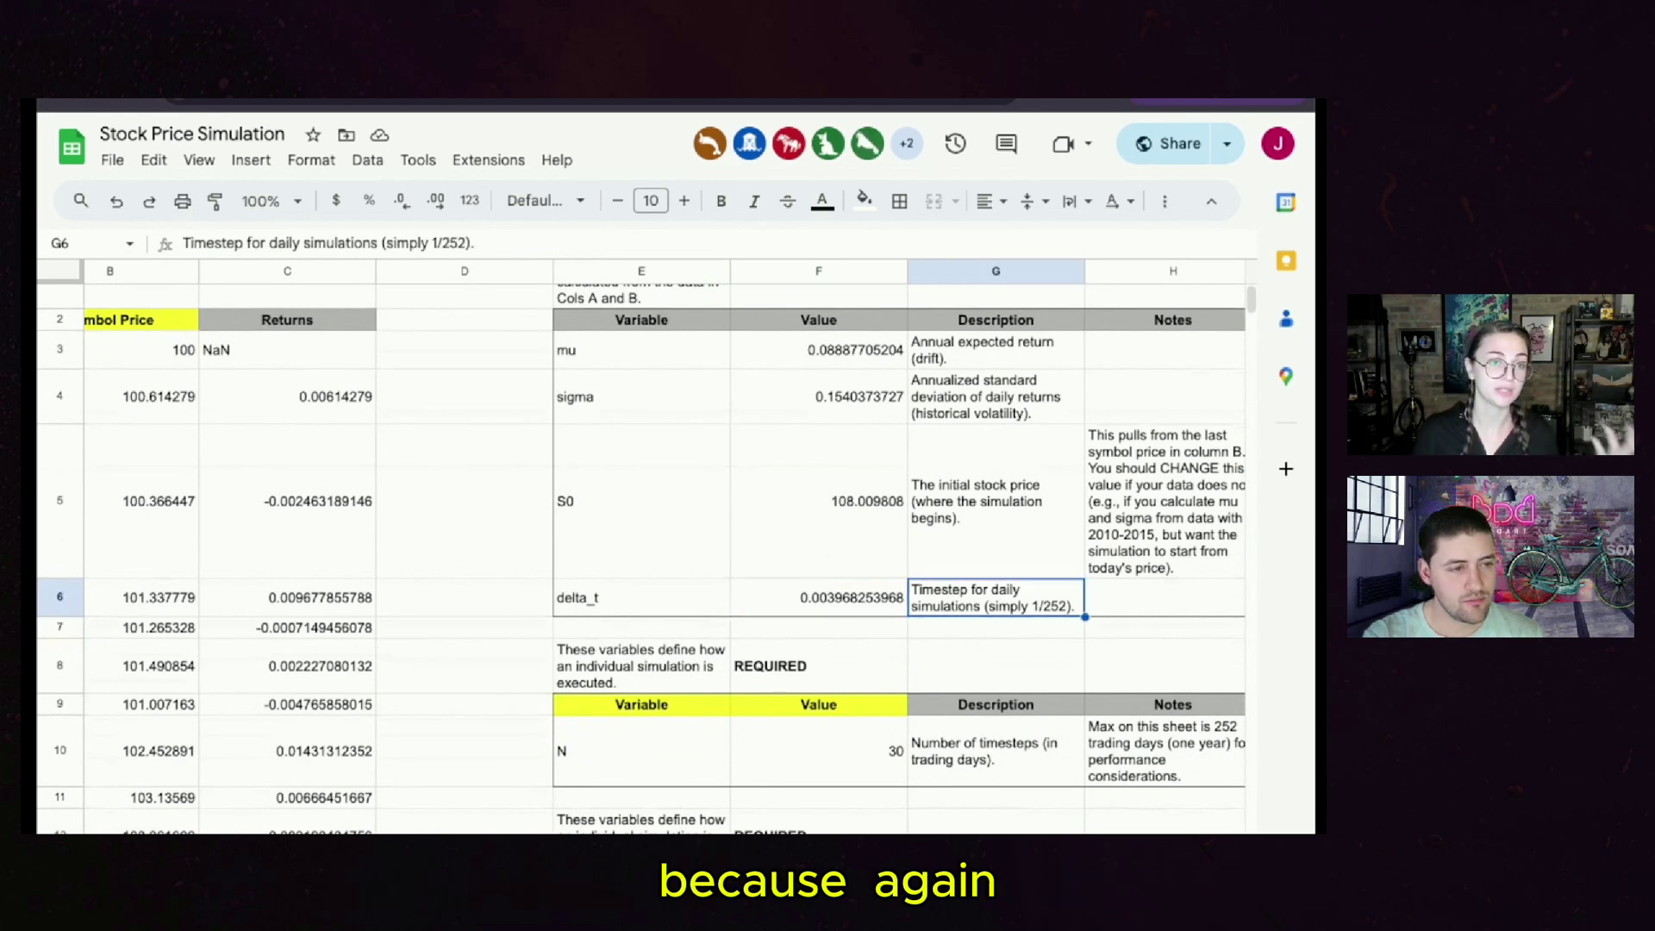
scroll(643, 558, down, 1)
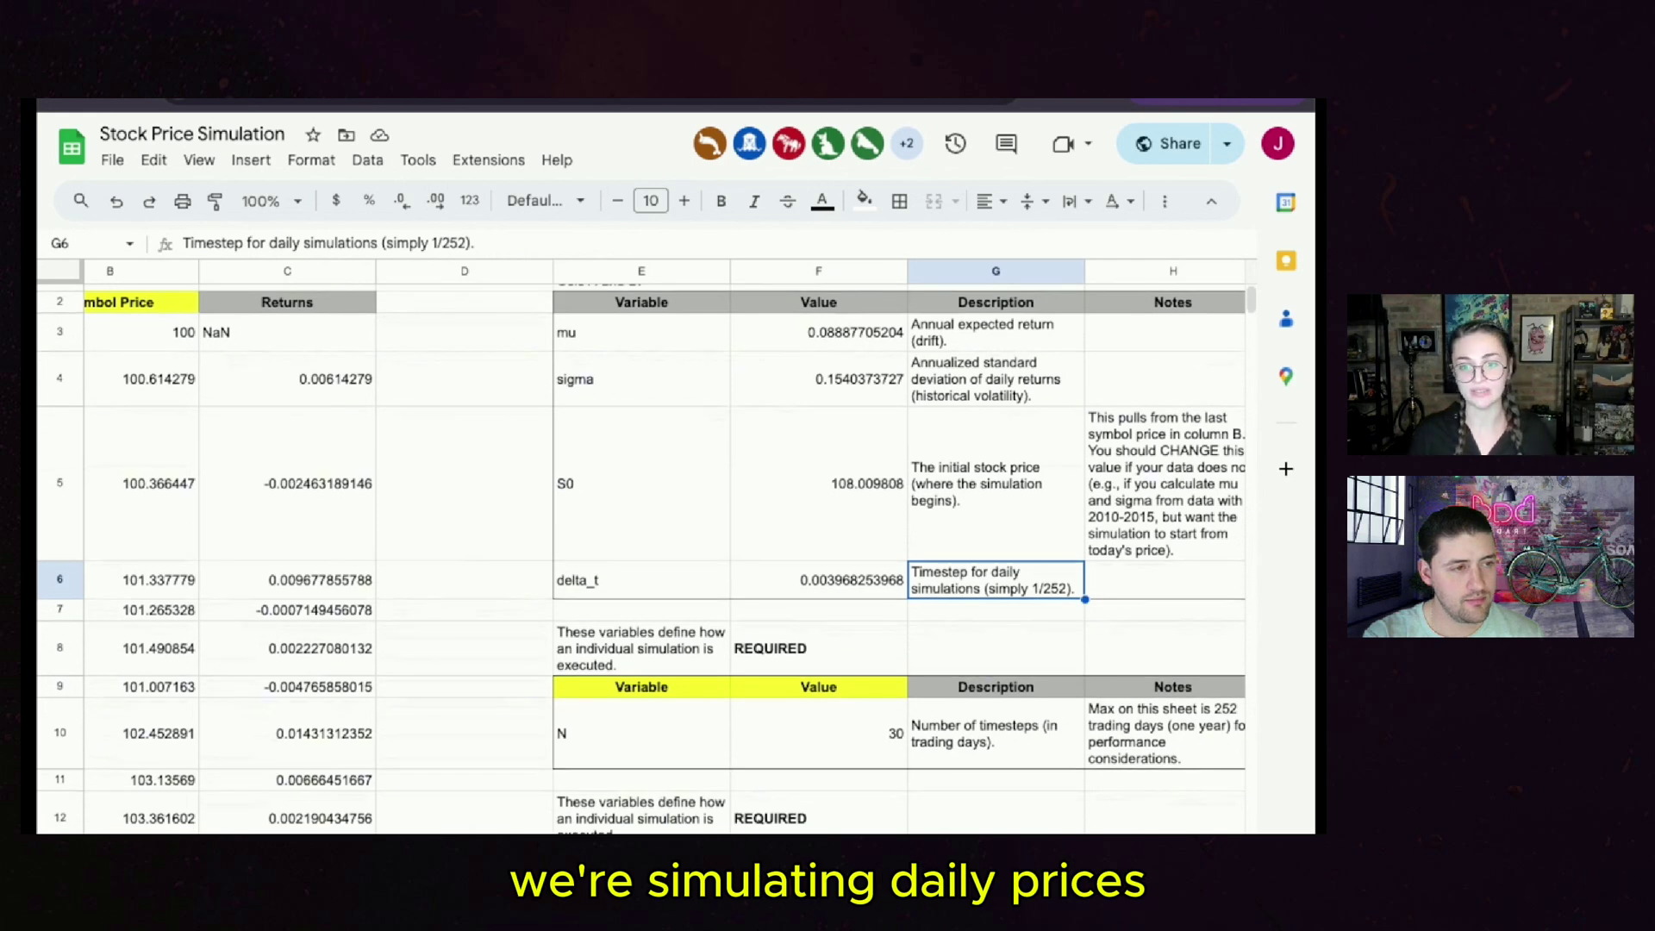
- Set the number of timesteps N in cell F10 to 22 trading days
scroll(642, 559, down, 2)
drag(642, 618, 1164, 656)
click(818, 703)
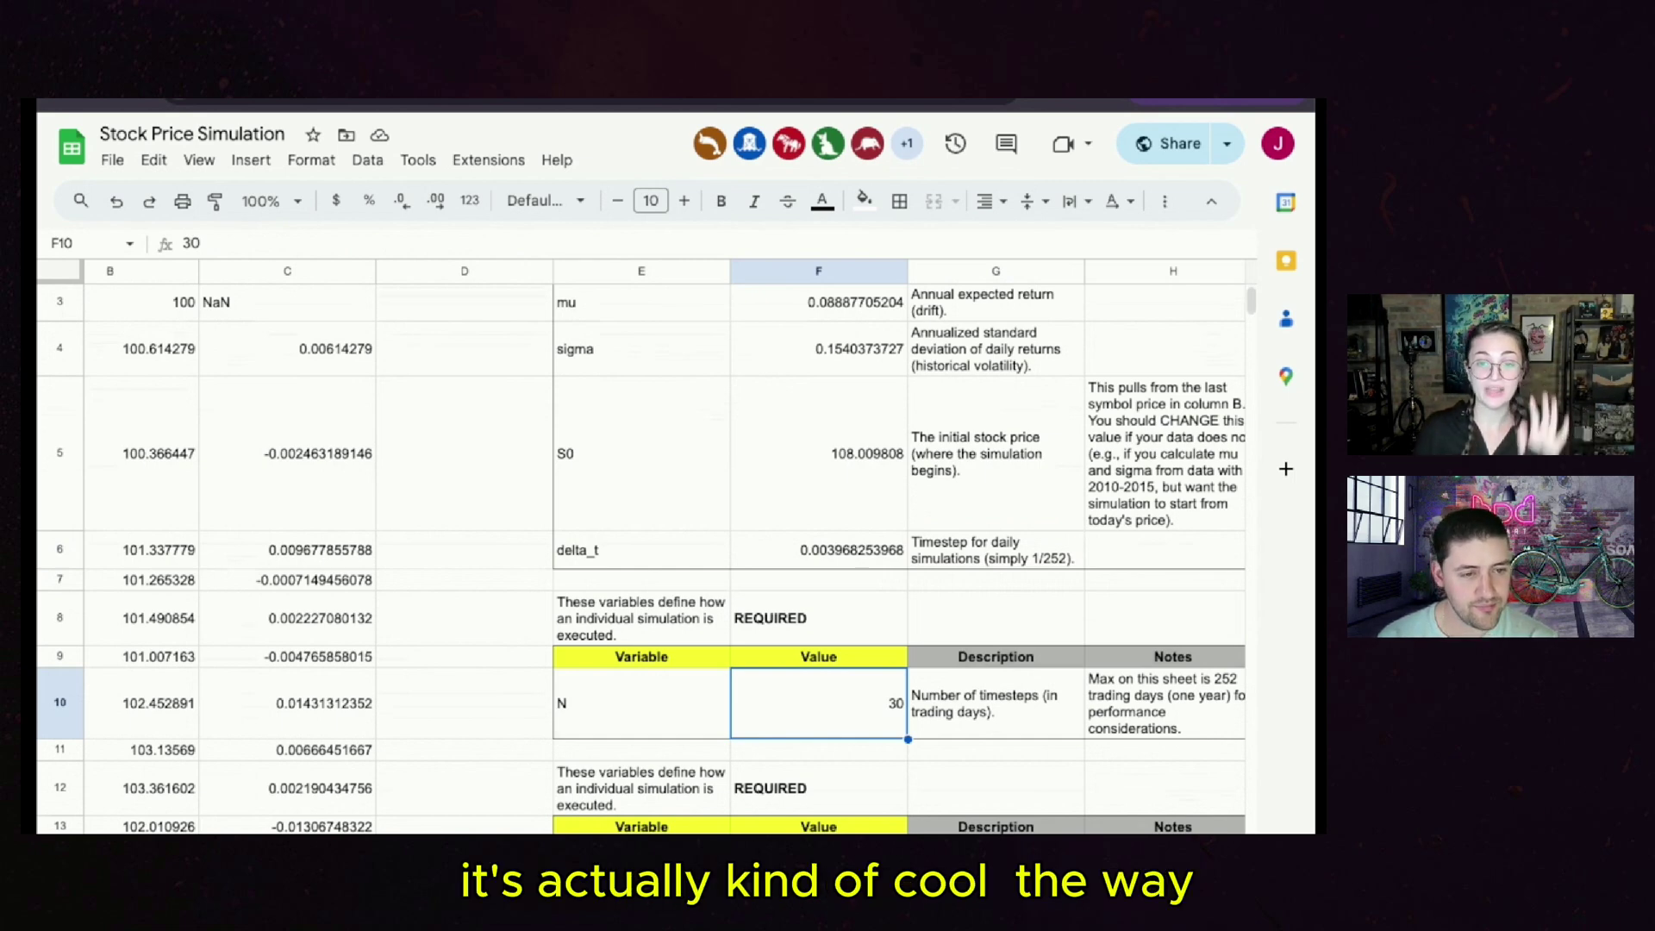
drag(642, 703, 819, 703)
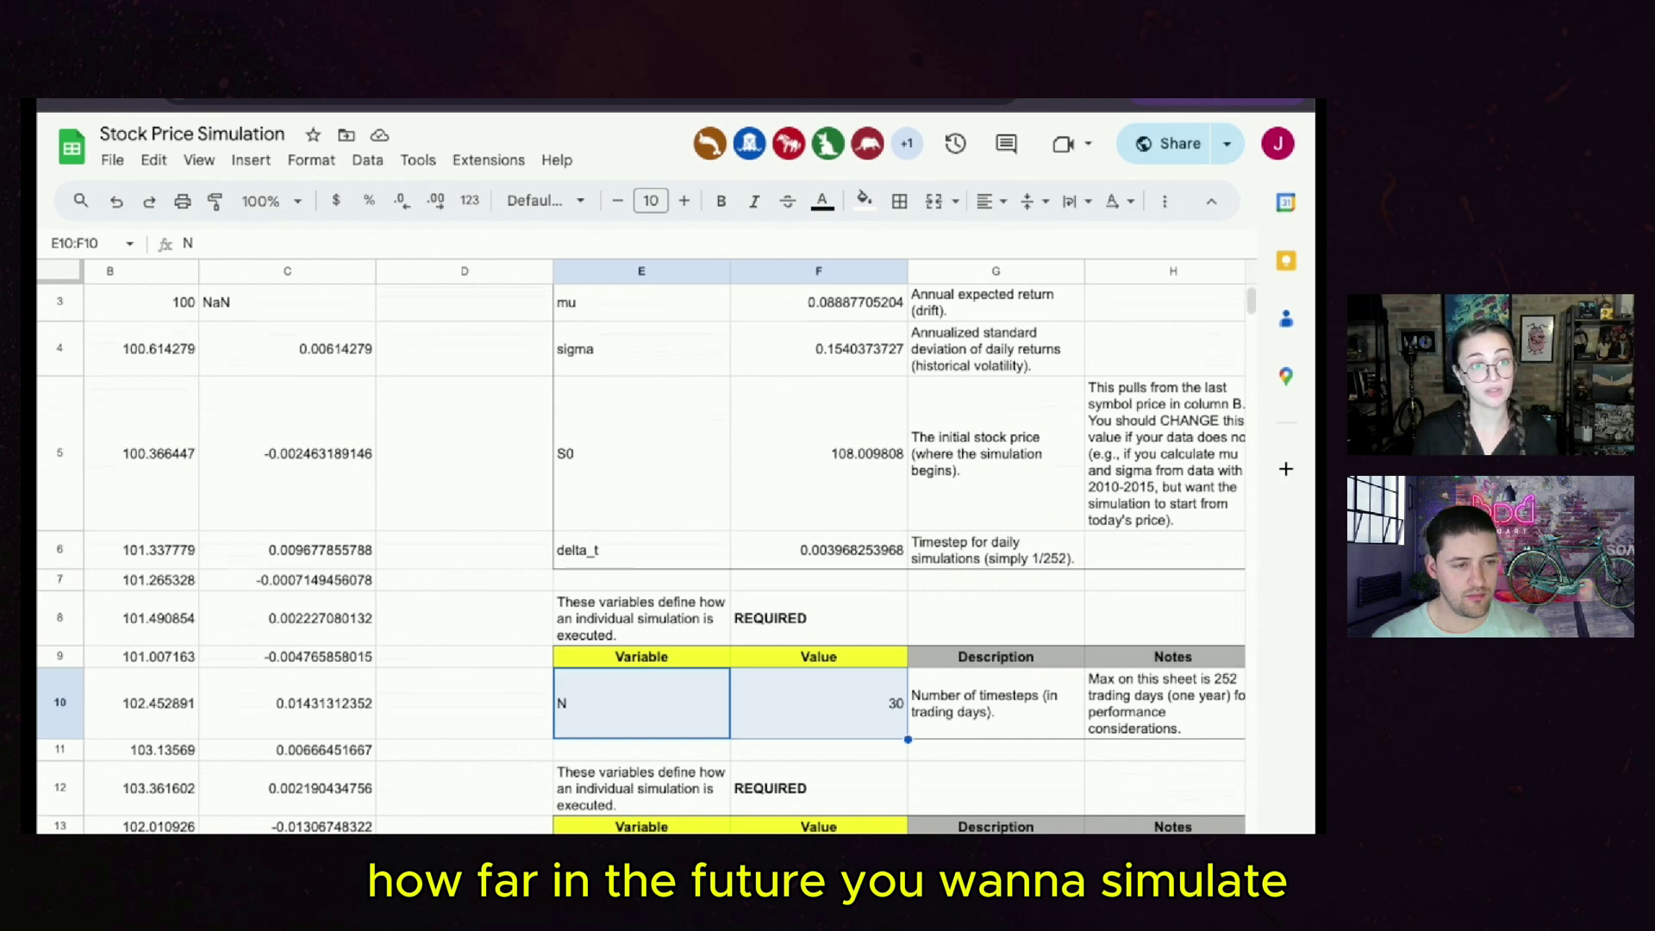
click(818, 703)
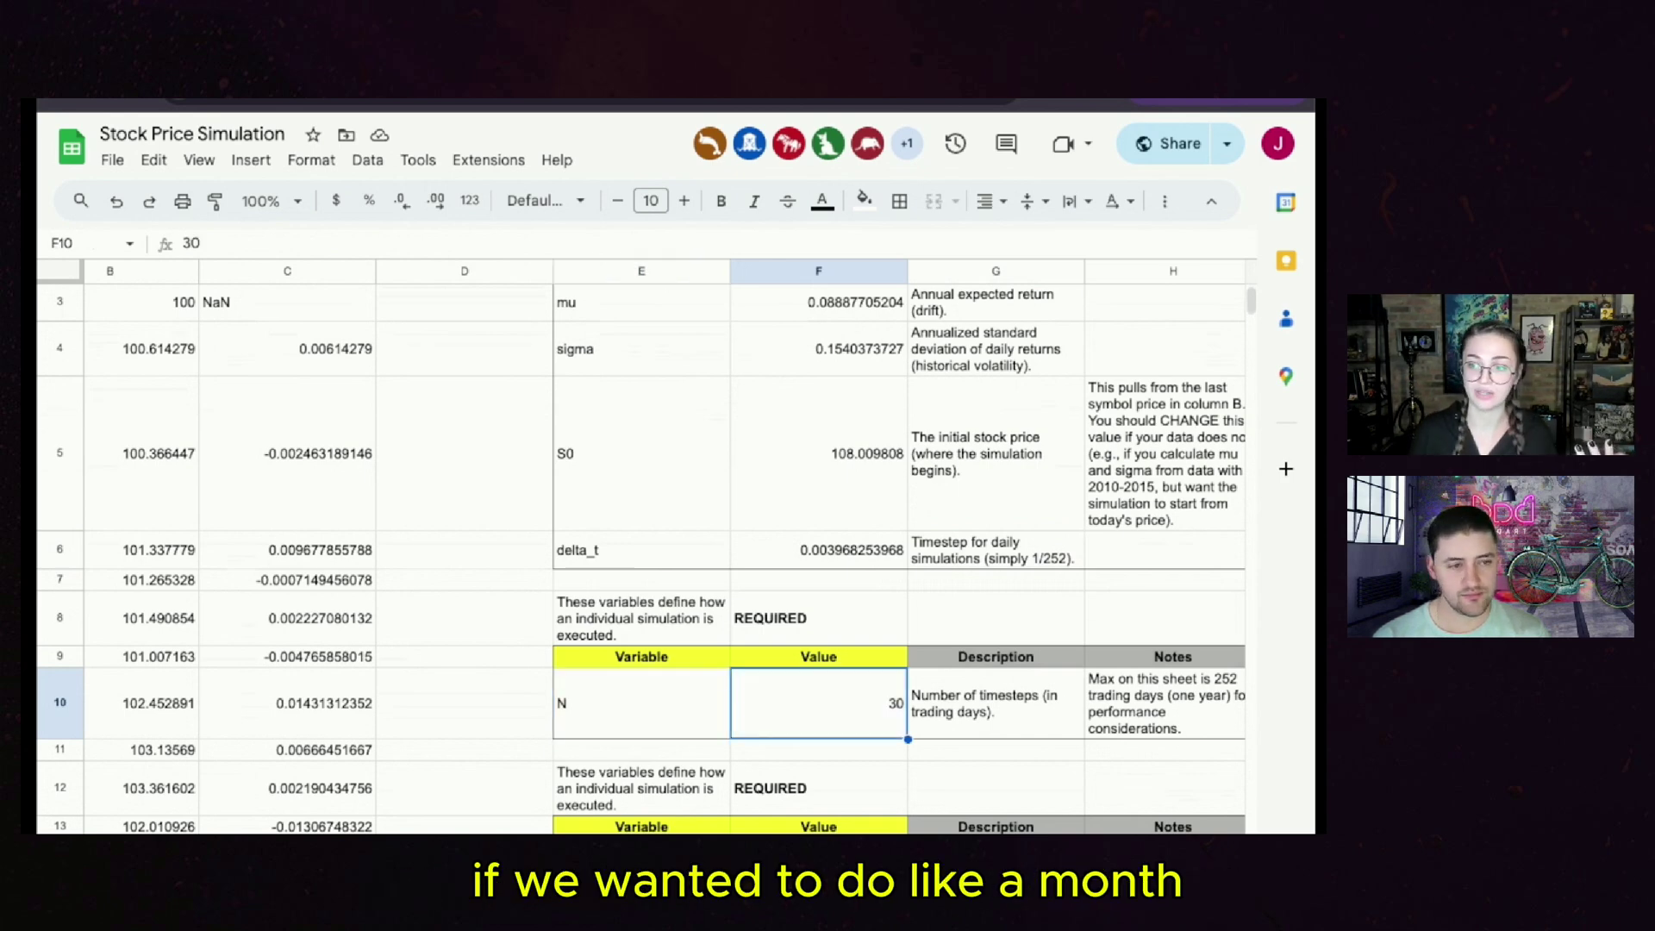
text(22)
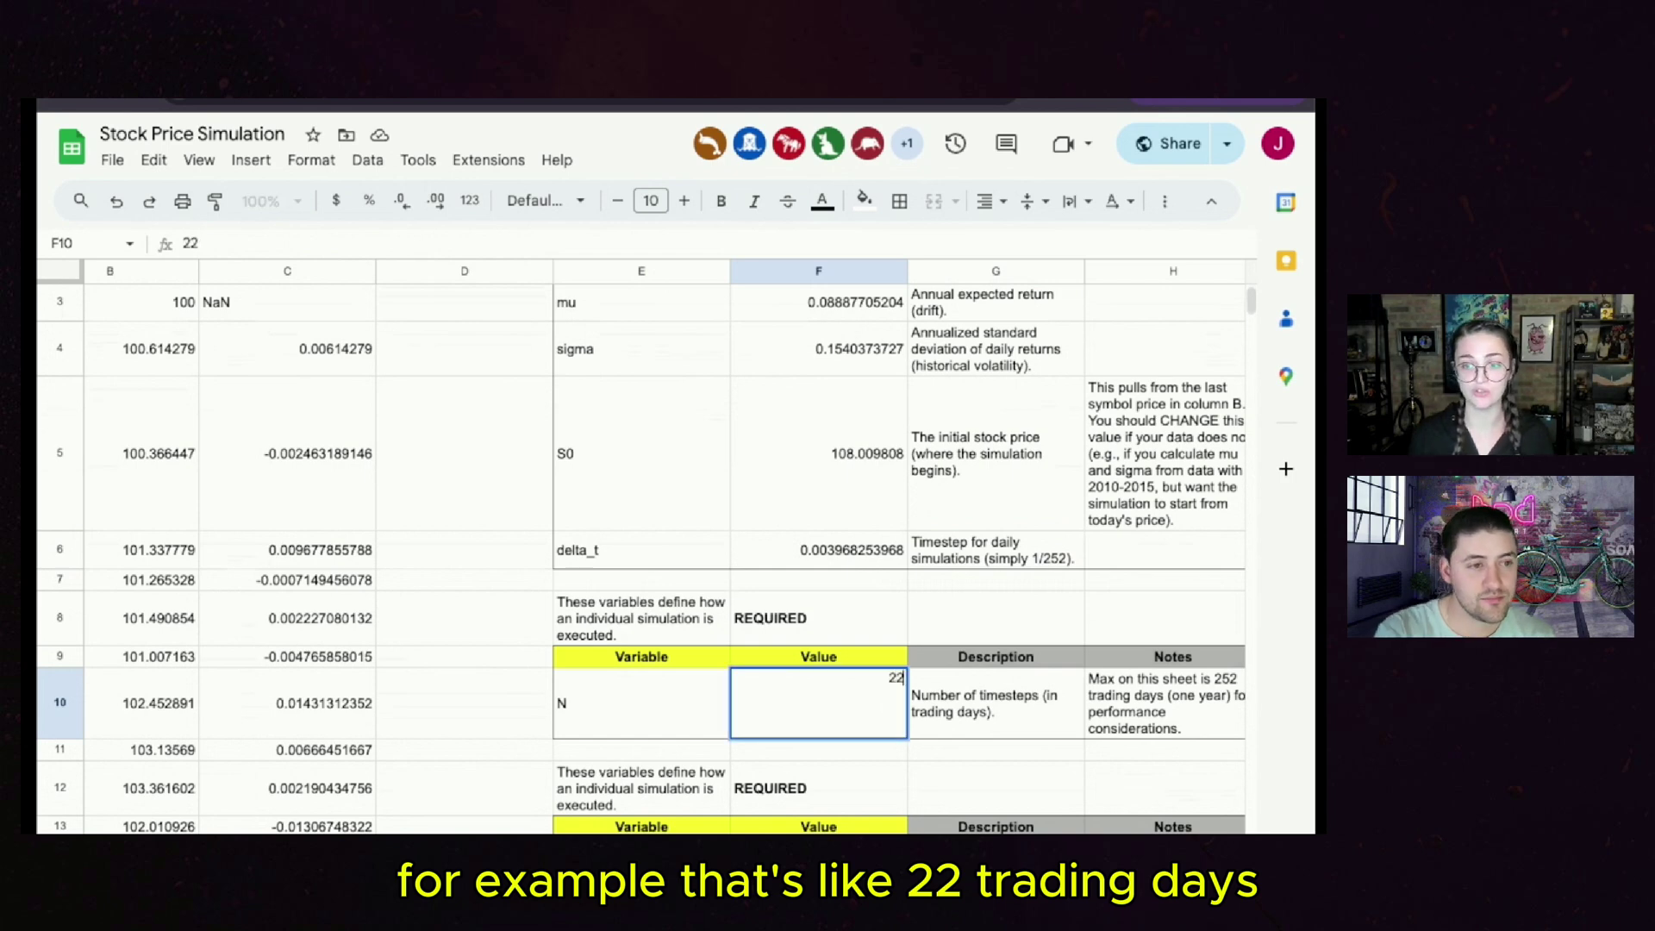
key(Return)
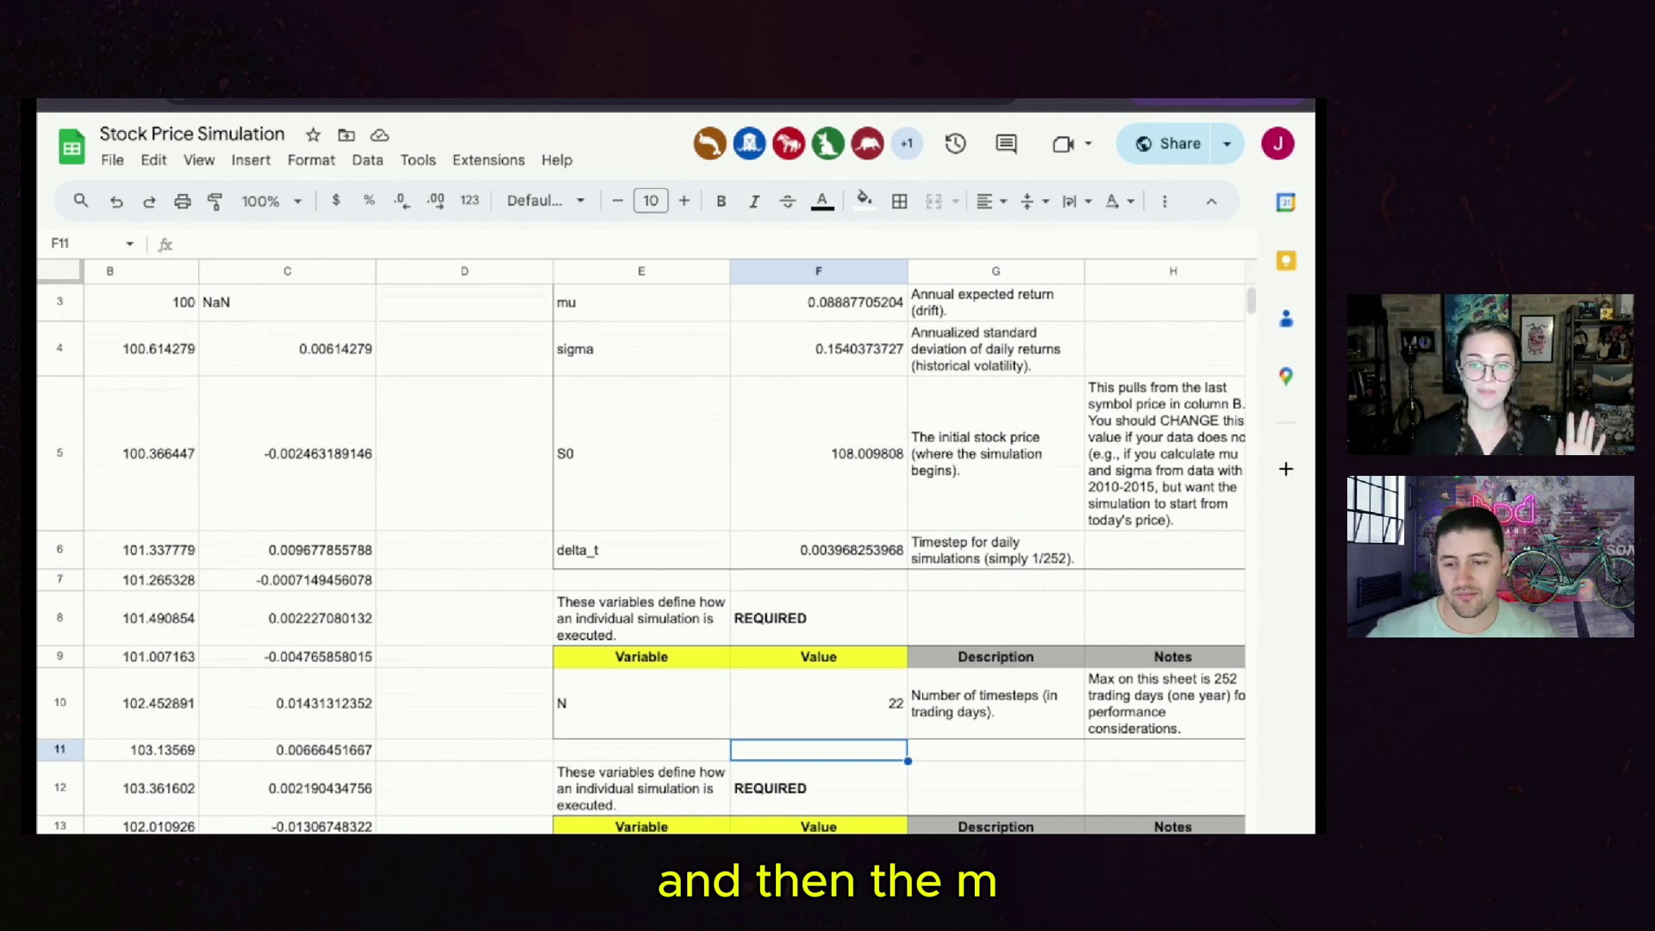
- Examine the number-of-simulations variable M in row 14, including its value, description and notes
key(Left)
key(Down)
key(Down)
key(Down)
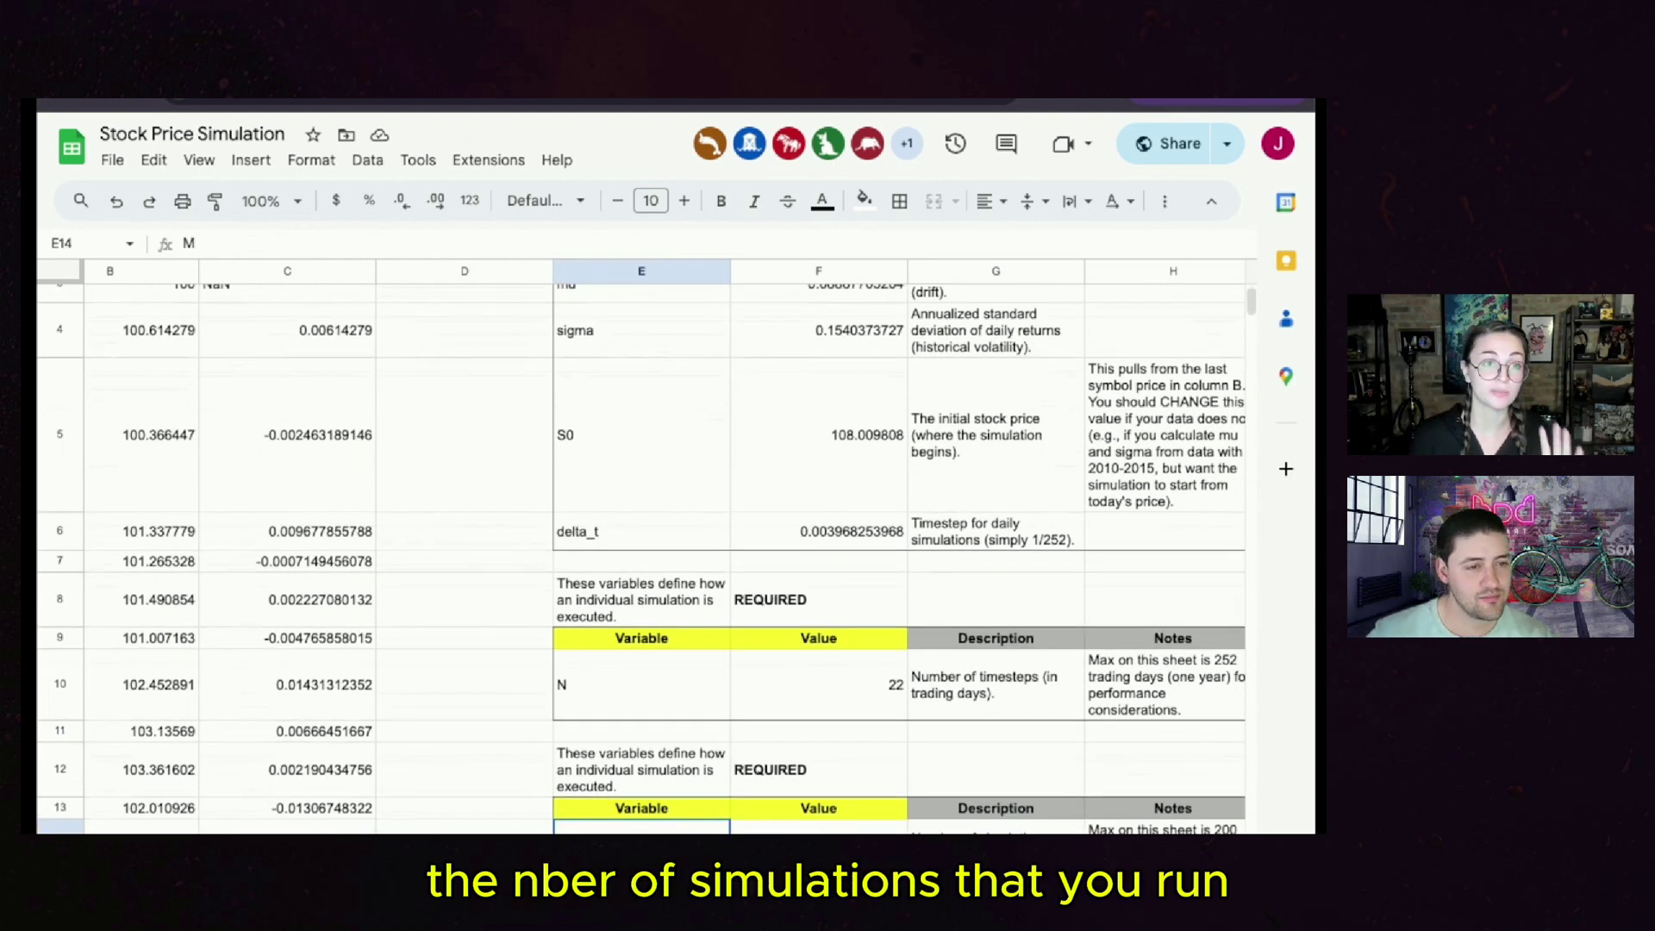
scroll(641, 559, down, 1)
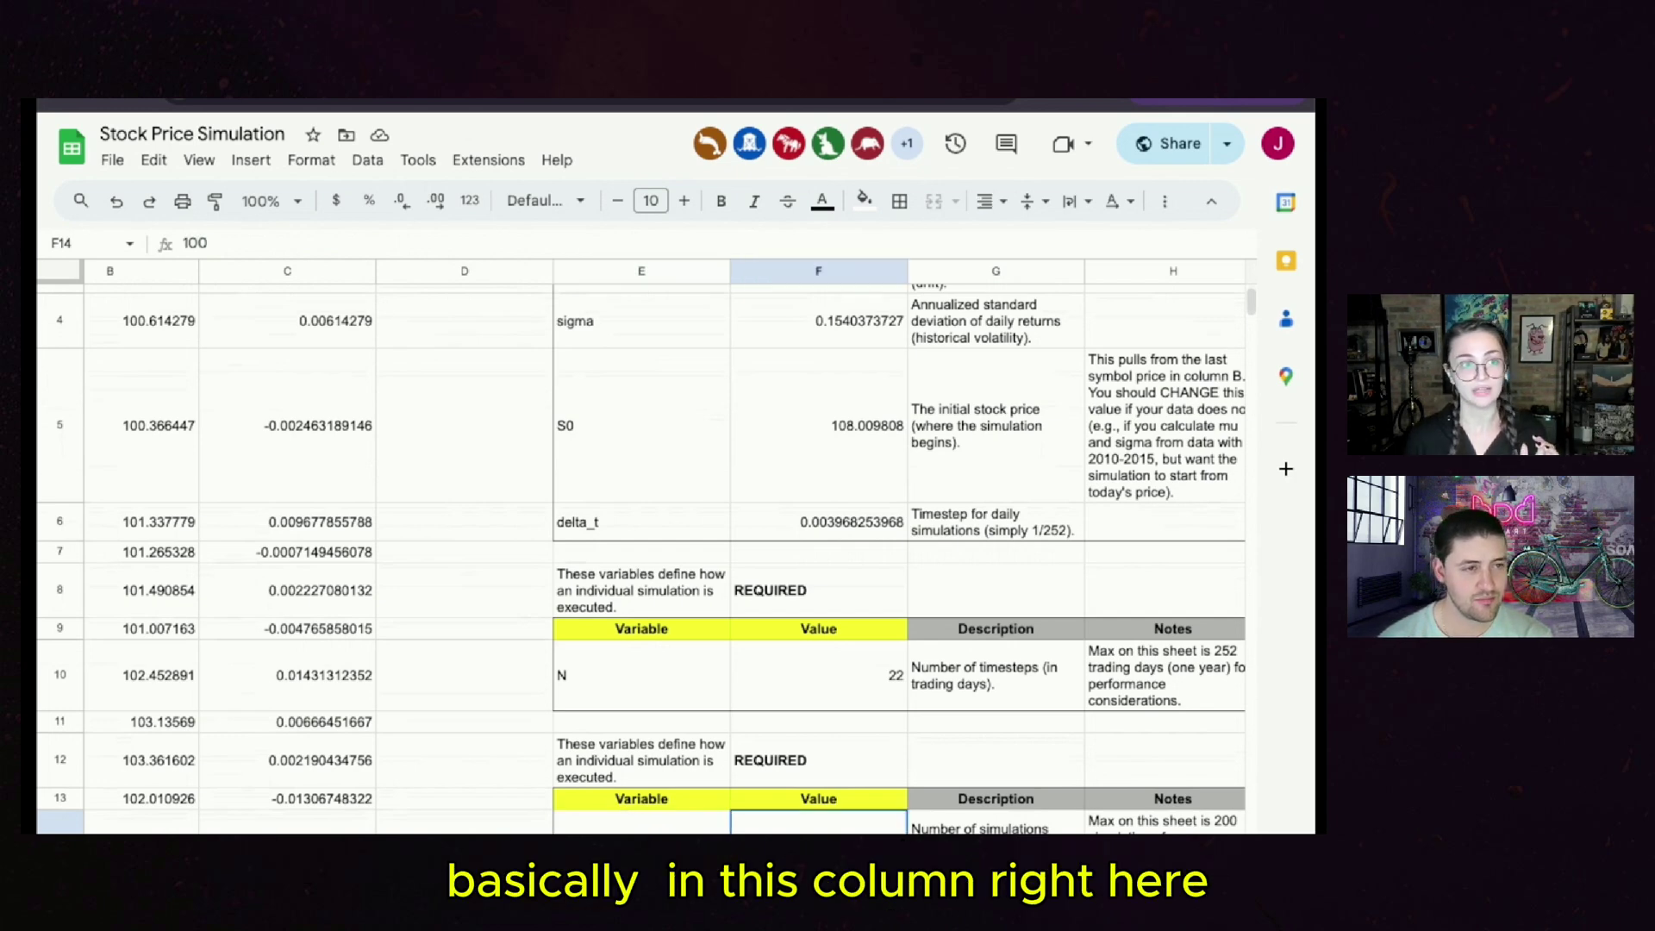
scroll(641, 559, down, 2)
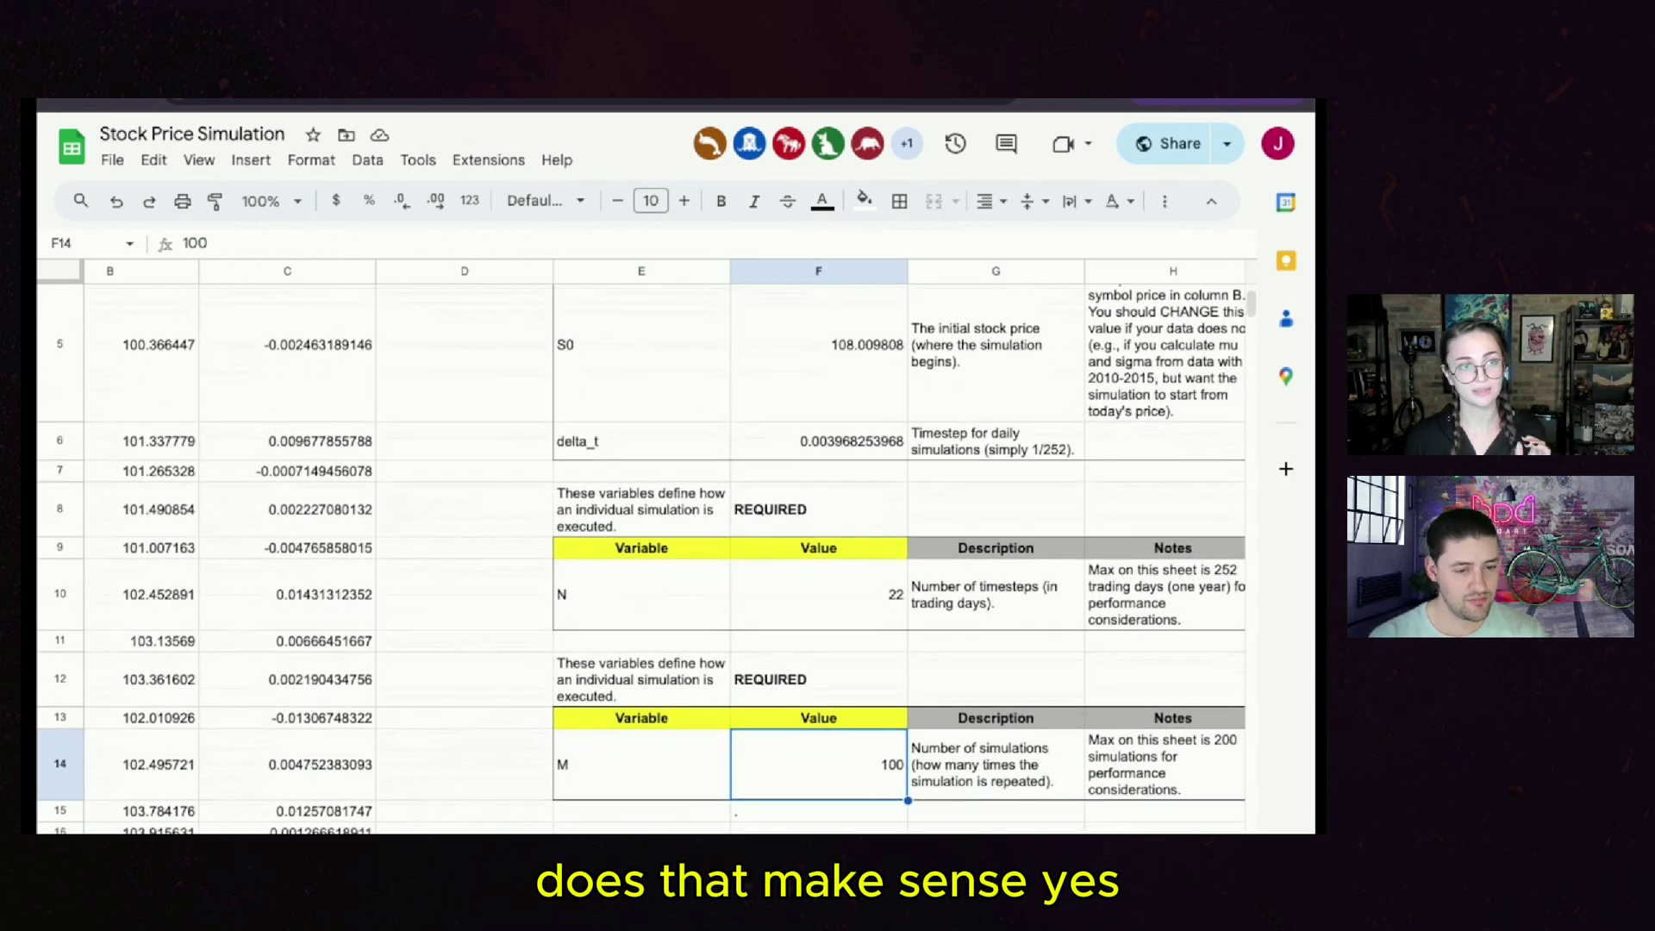
scroll(641, 558, down, 2)
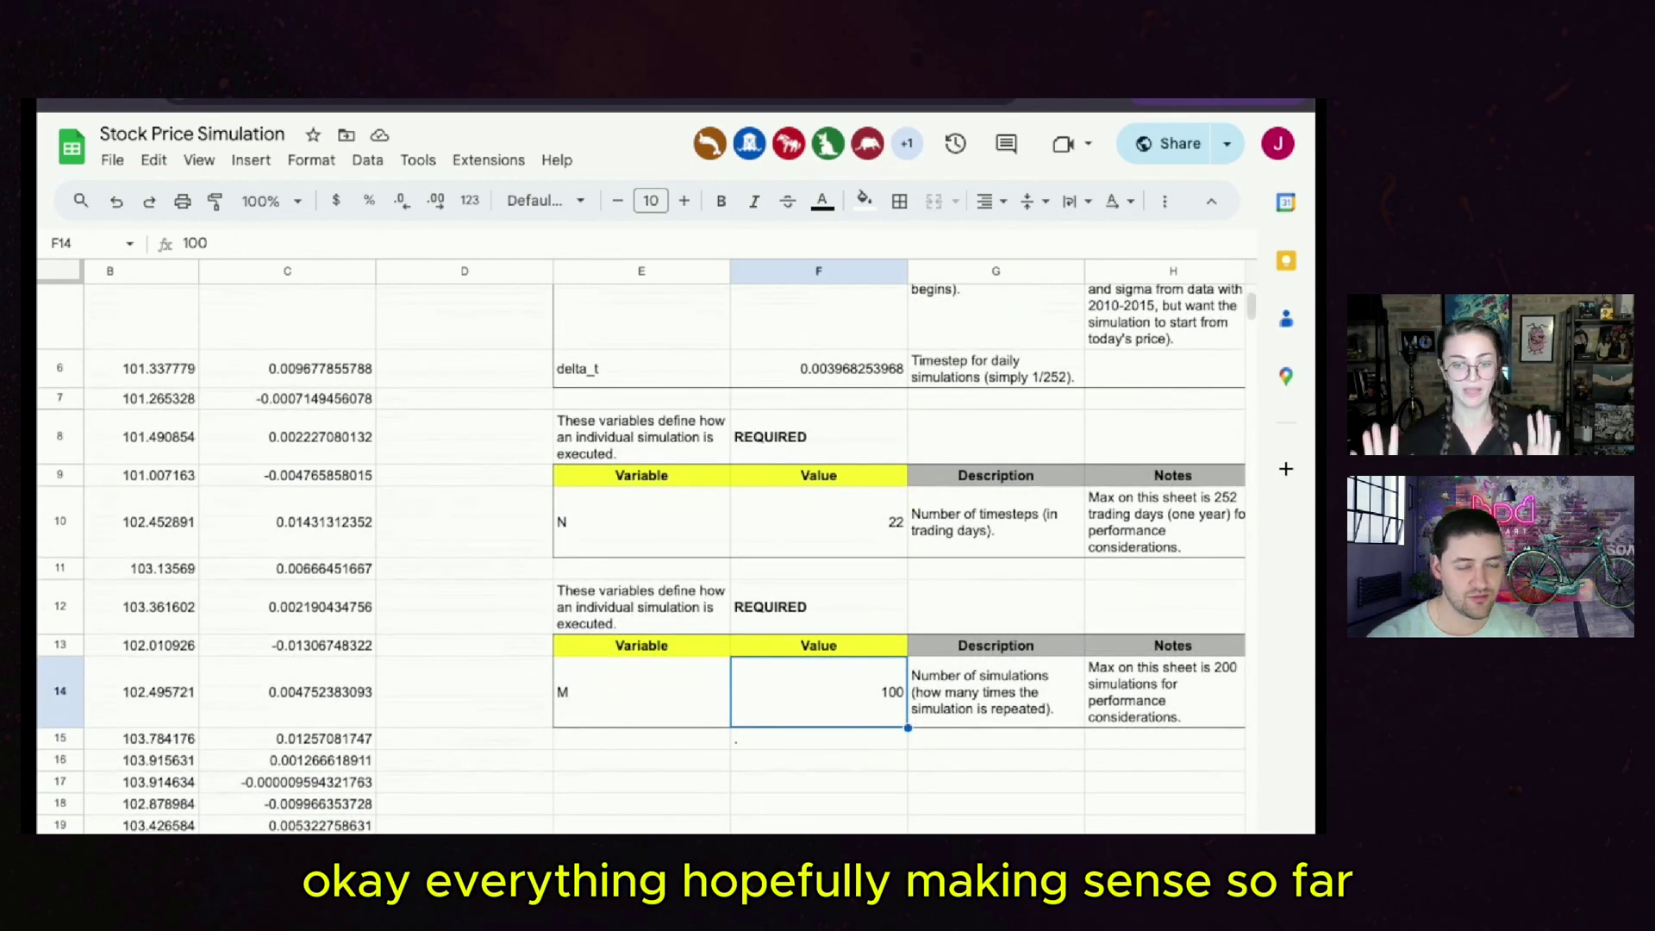
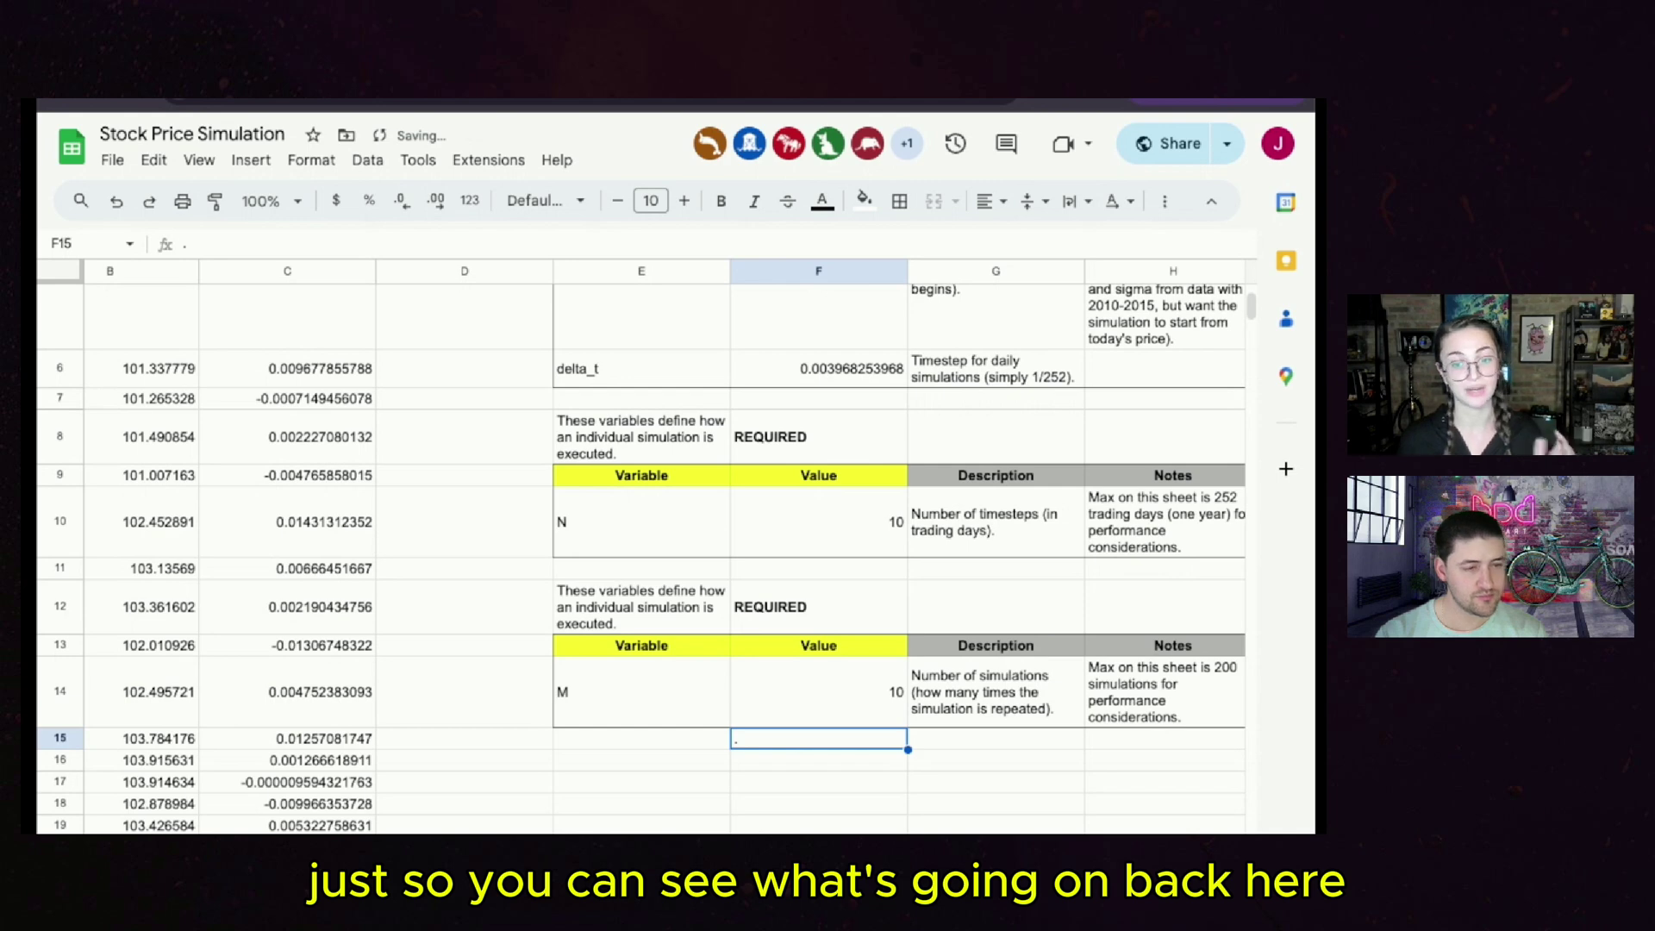
- Open the sheet with the simulated prices and select the day 0 starting prices in B2:G2
key(alt+Down)
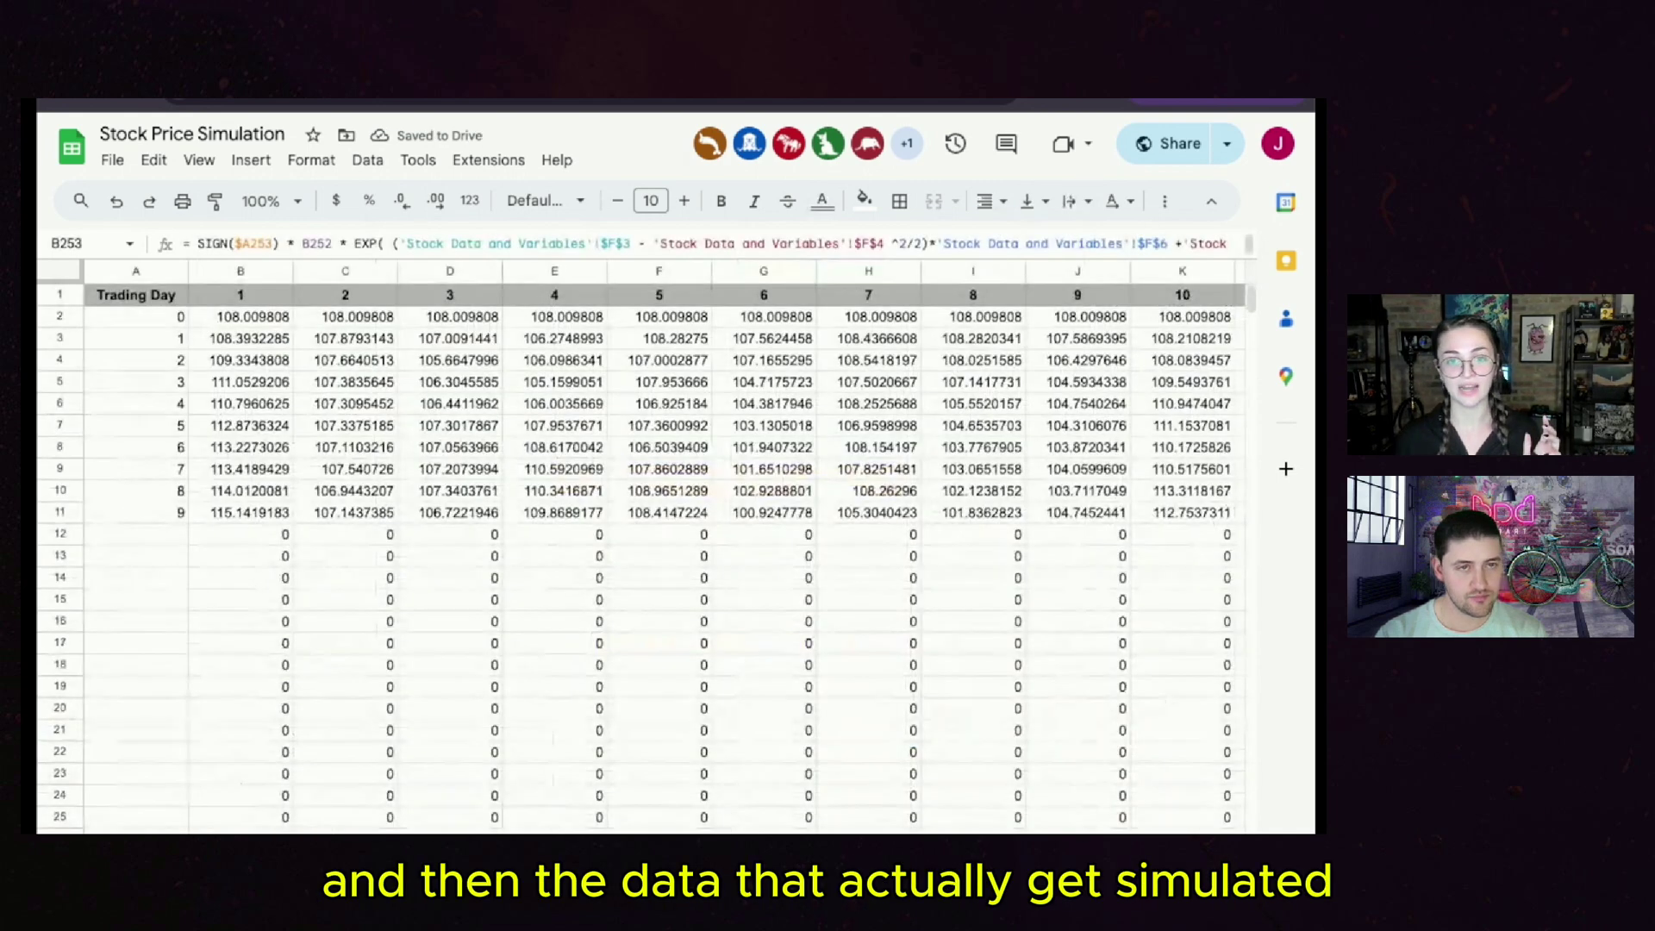
click(240, 317)
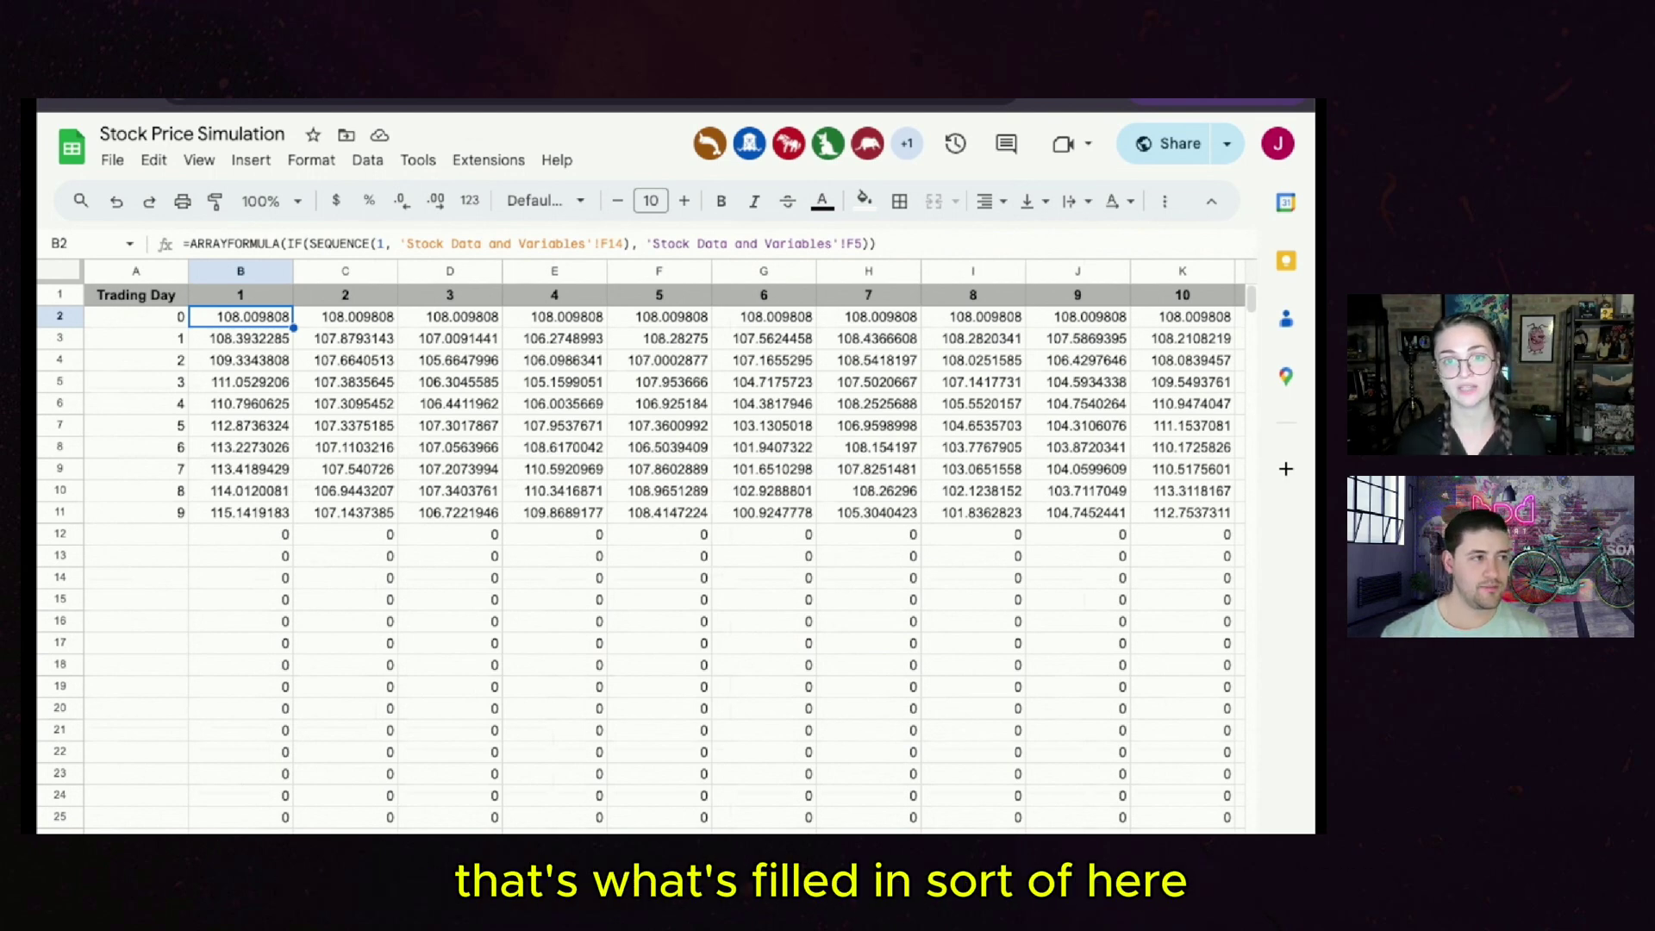
drag(241, 317, 764, 317)
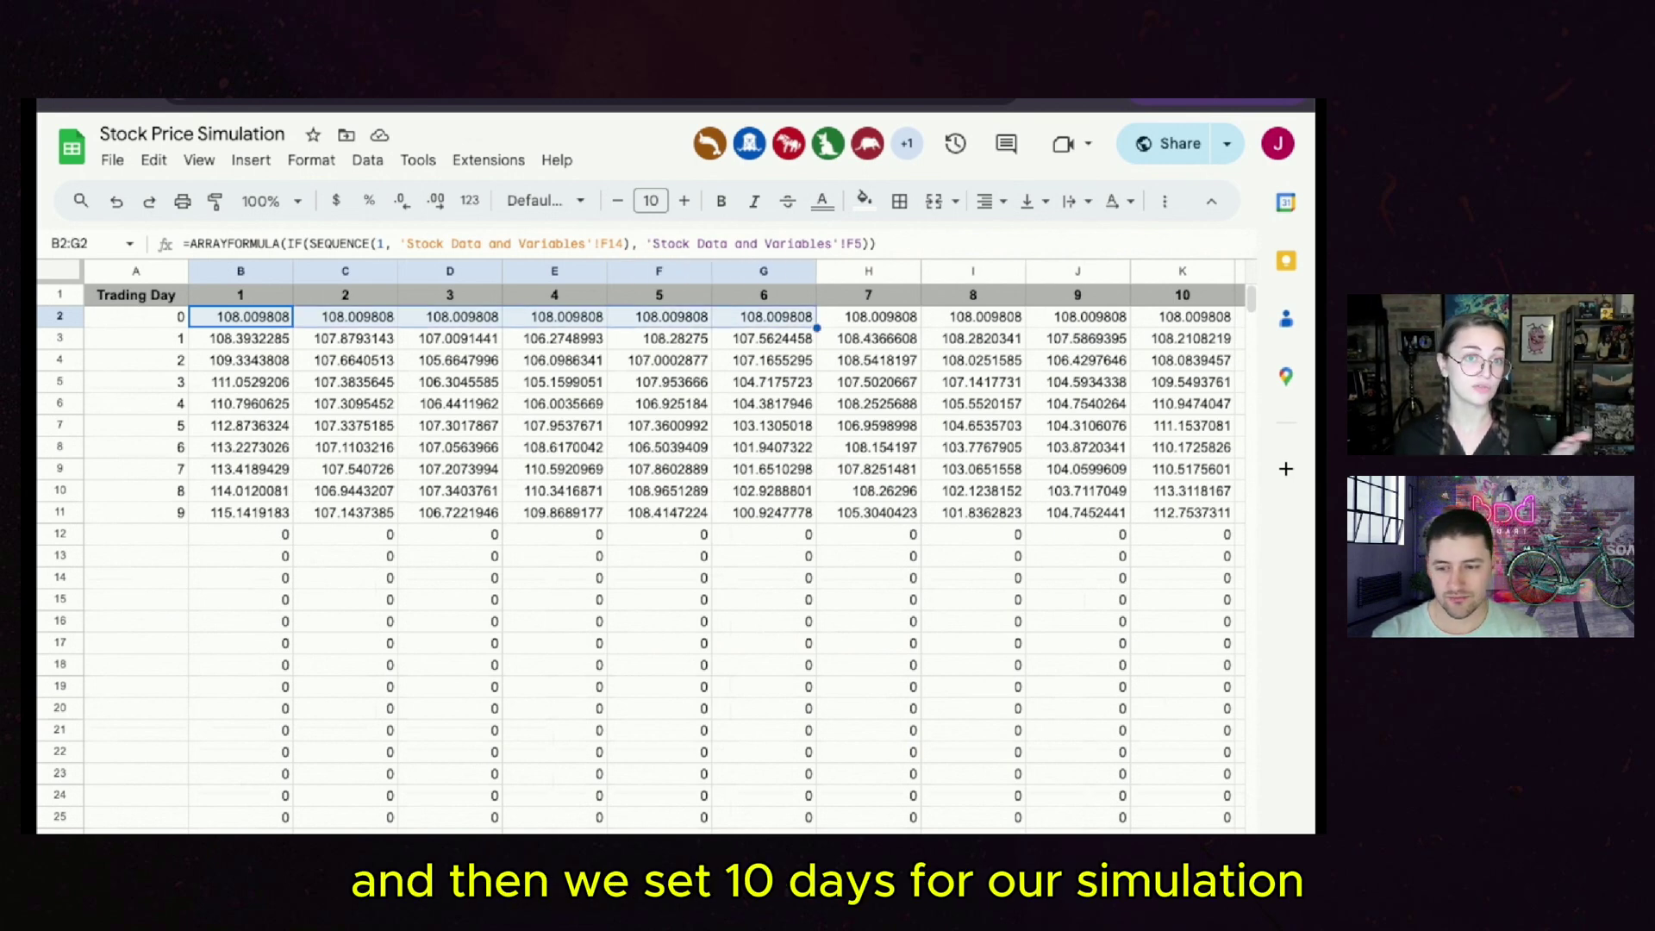
- Select the trading days with simulation 1's prices in A2:B11, and simulation 10's column in K1:K11
key(Left)
key(shift+Down)
key(shift+Down)
key(shift+Down)
key(shift+Down)
key(shift+Down)
key(shift+Down)
key(shift+Down)
key(shift+Down)
key(shift+Down)
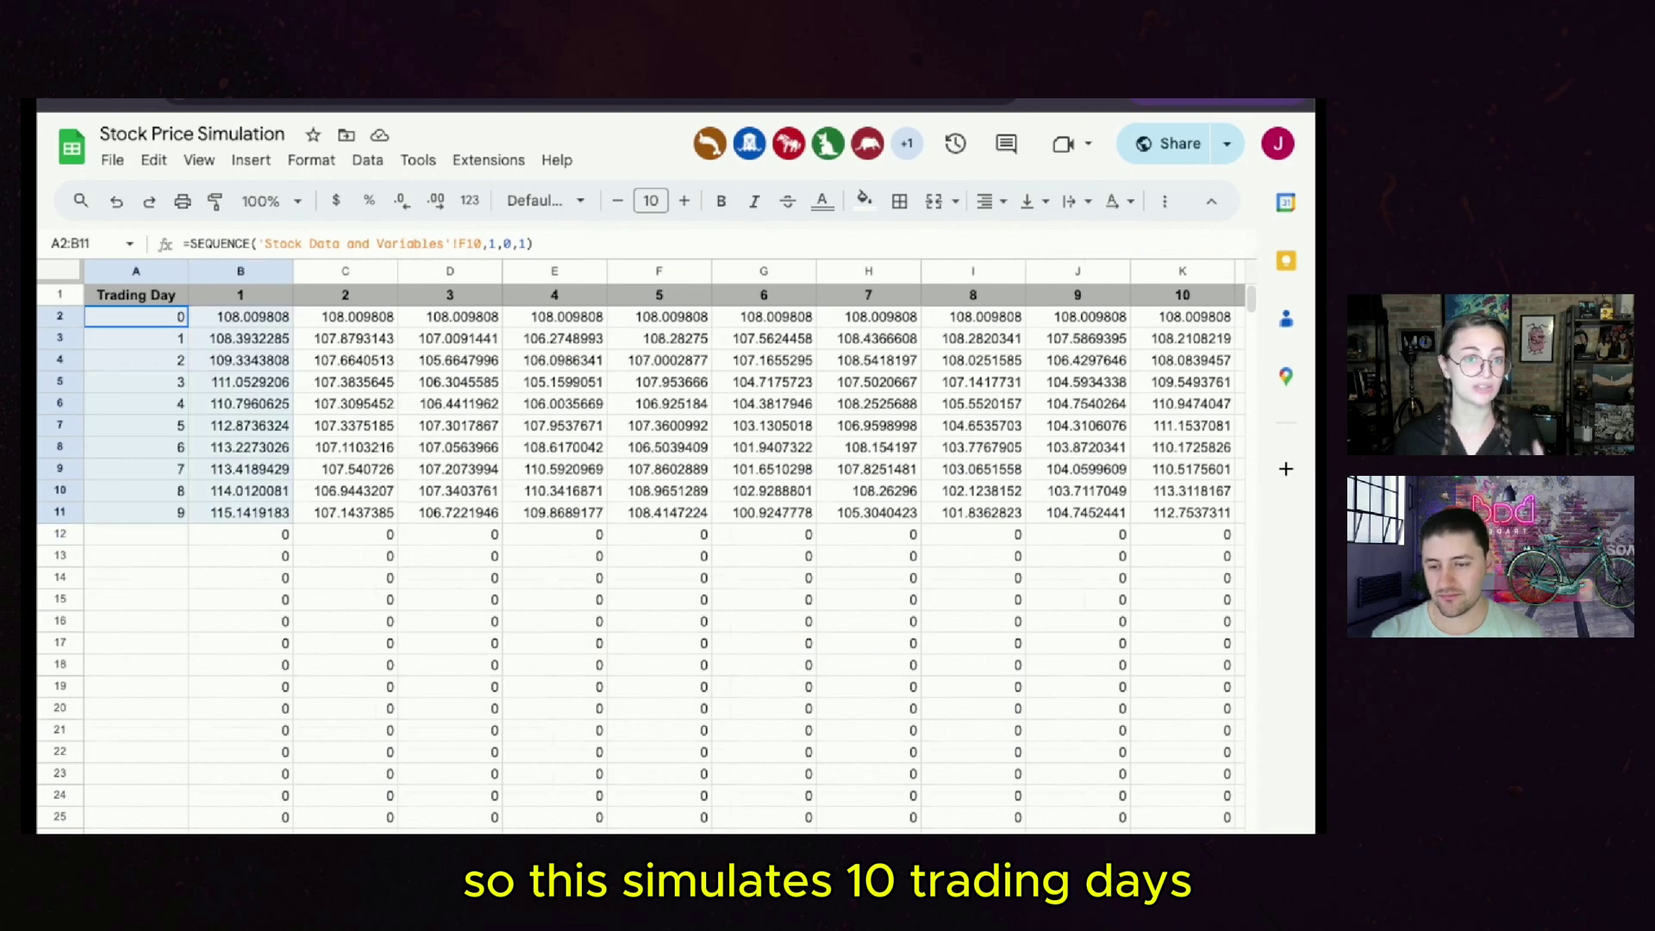
key(shift+Right)
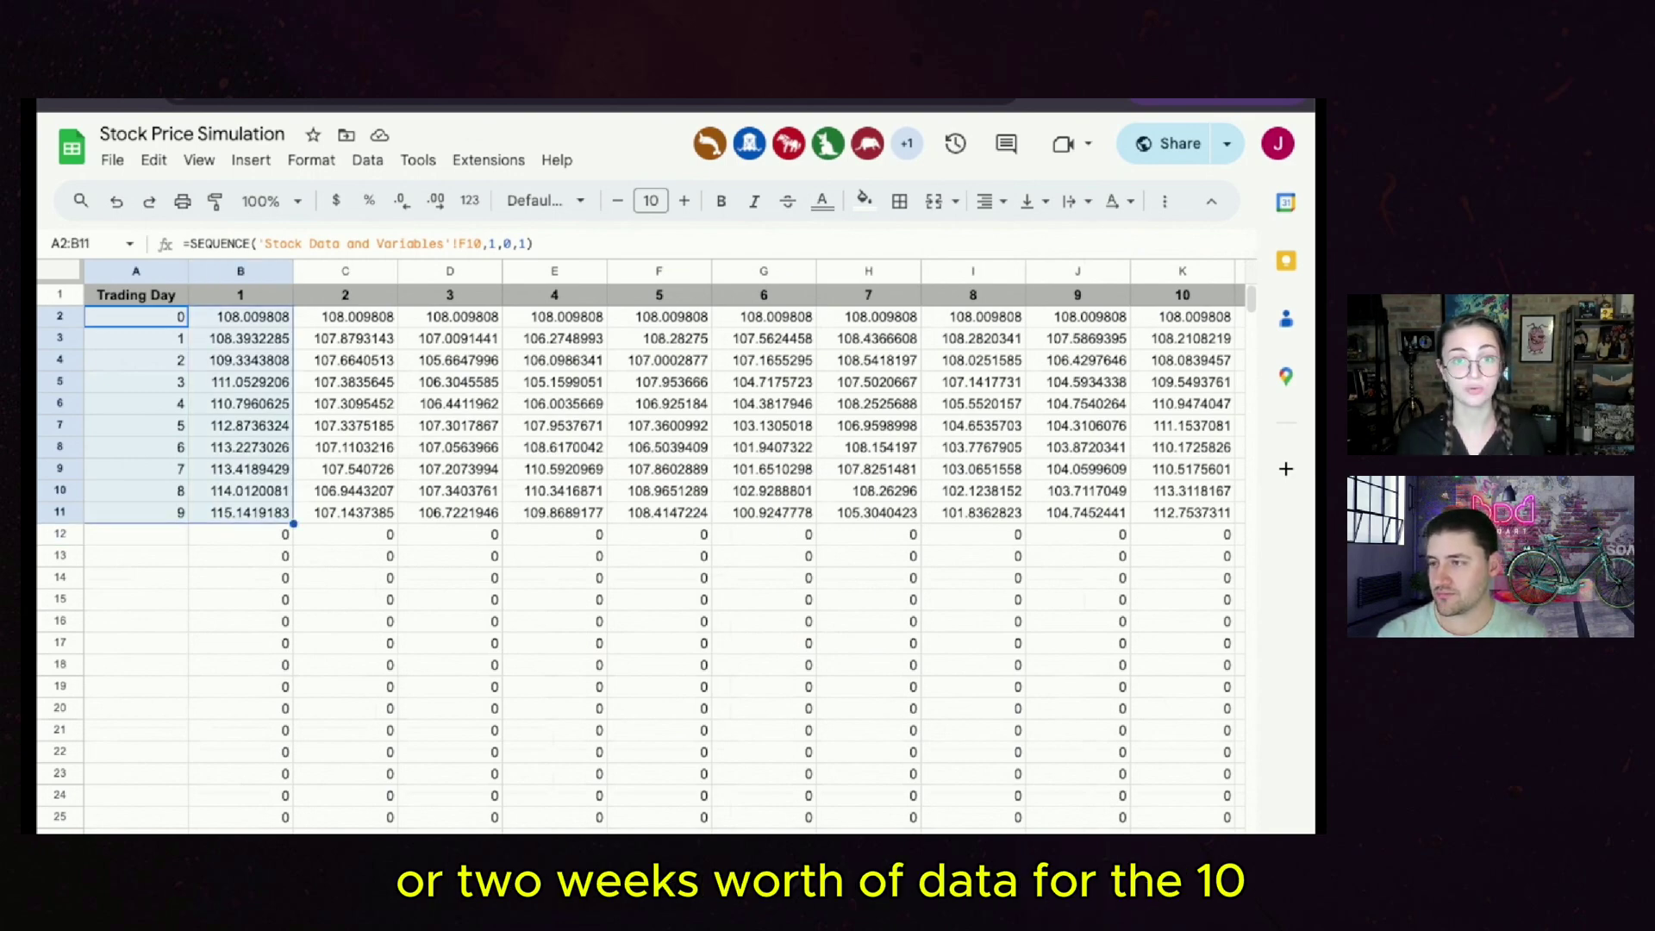
scroll(662, 543, right, 6)
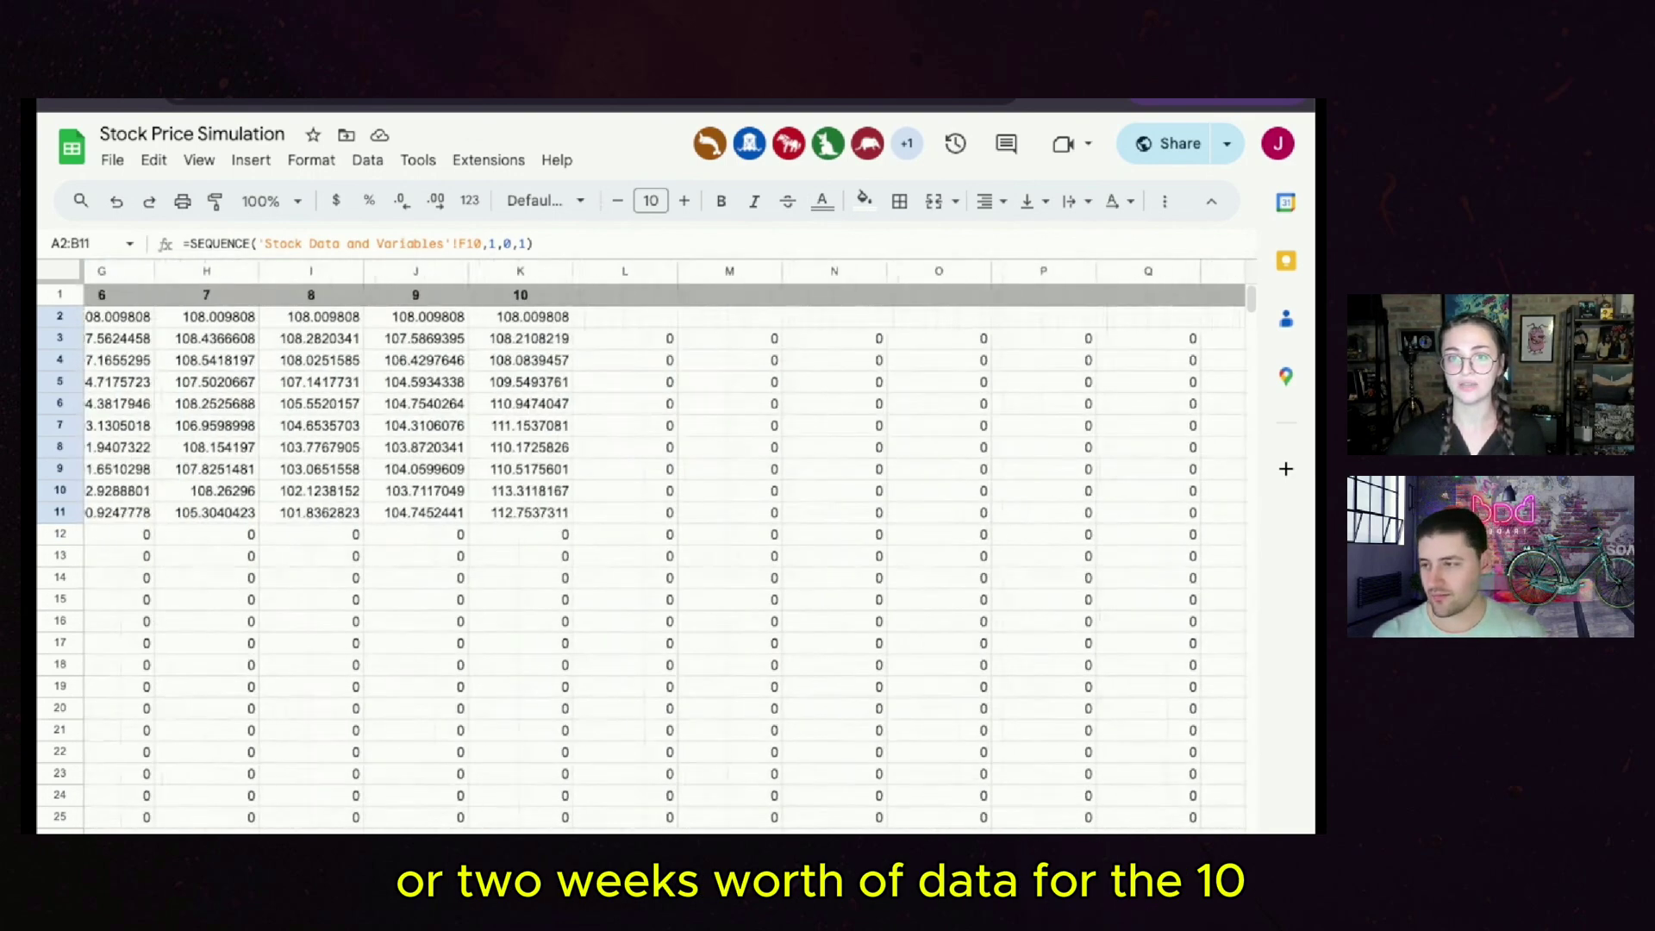
drag(572, 295, 572, 512)
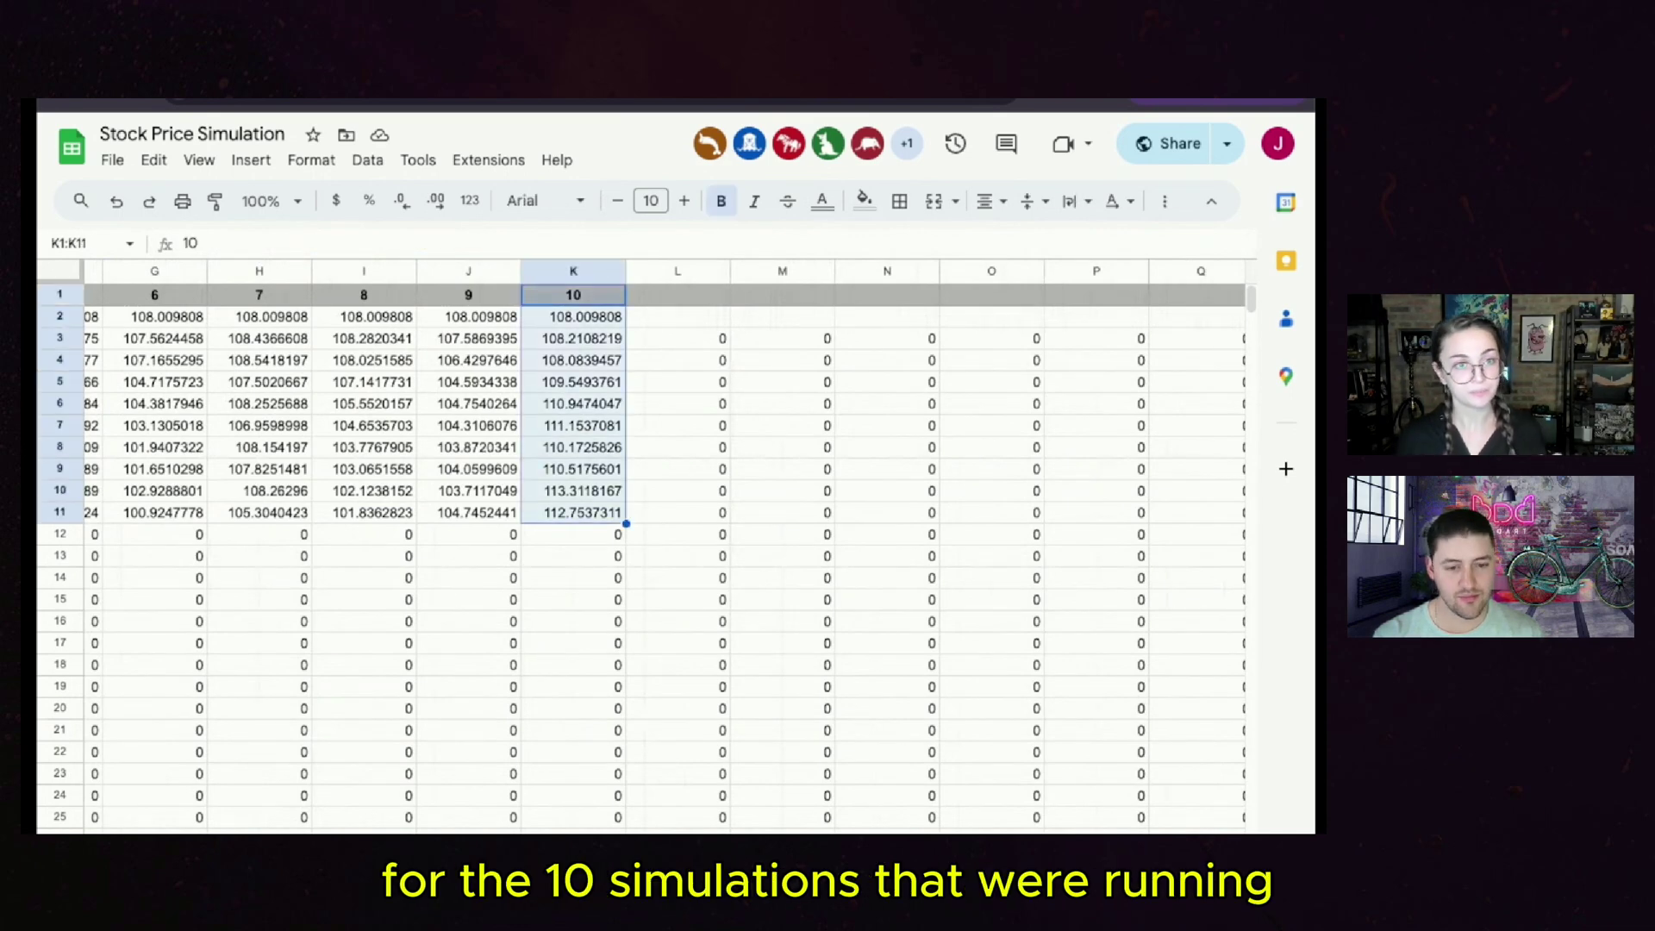
- On the stock data and variables sheet, set the number of timesteps N to 15 and the number of simulations M to 50
click(468, 535)
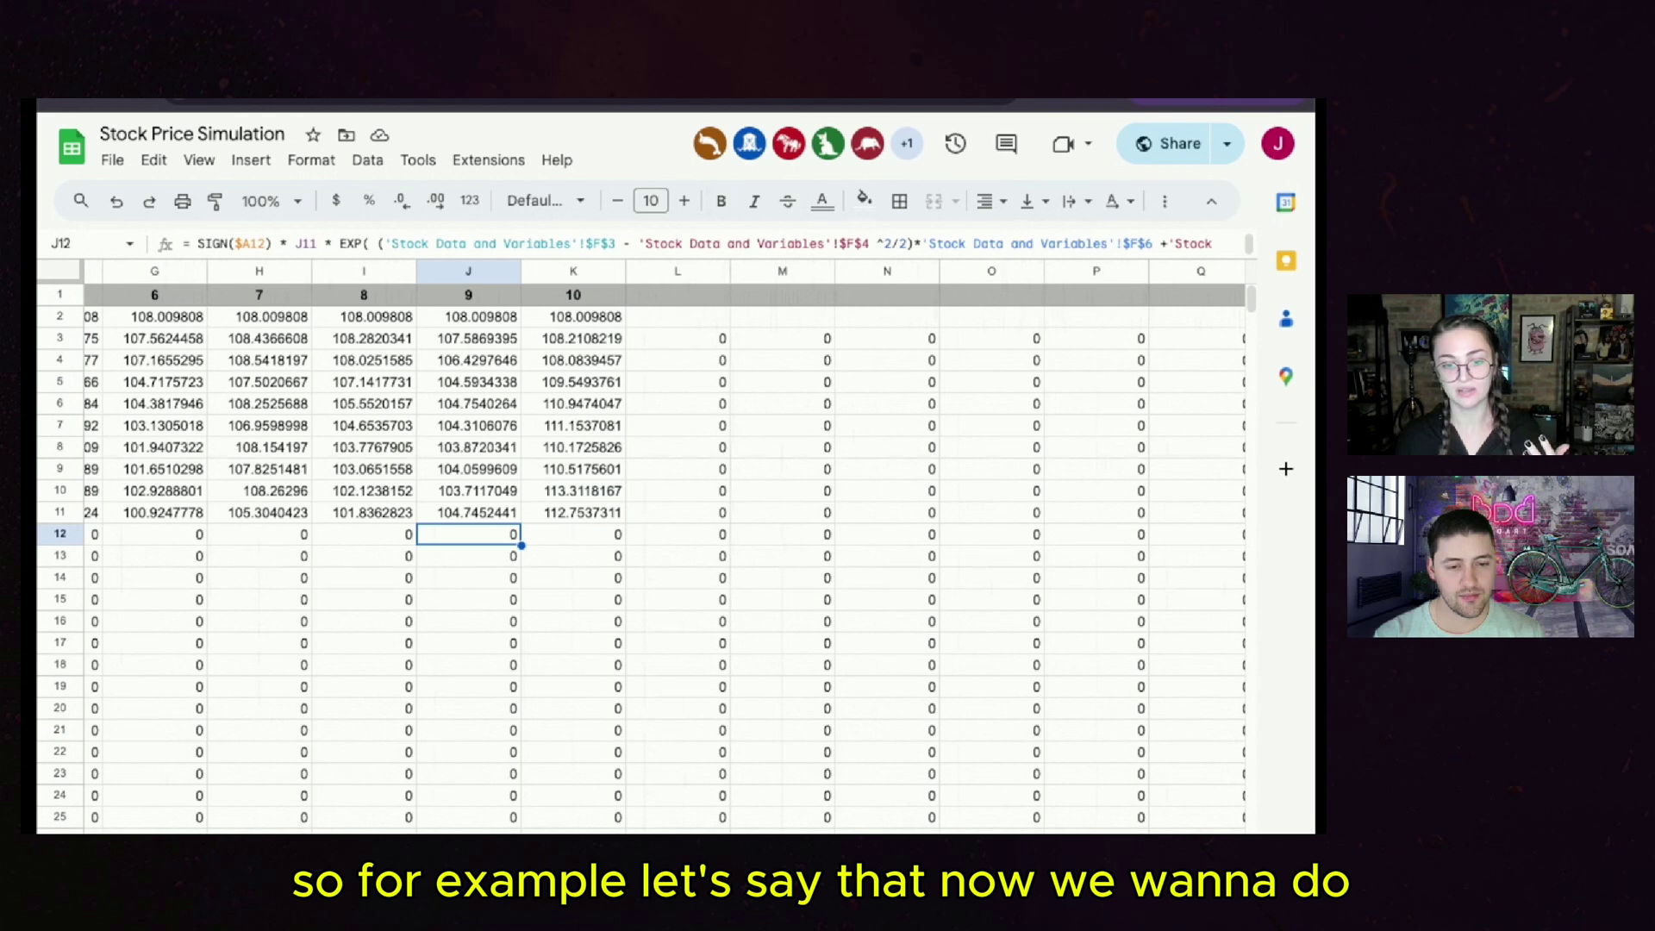
key(ctrl+shift+Page_Up)
click(818, 522)
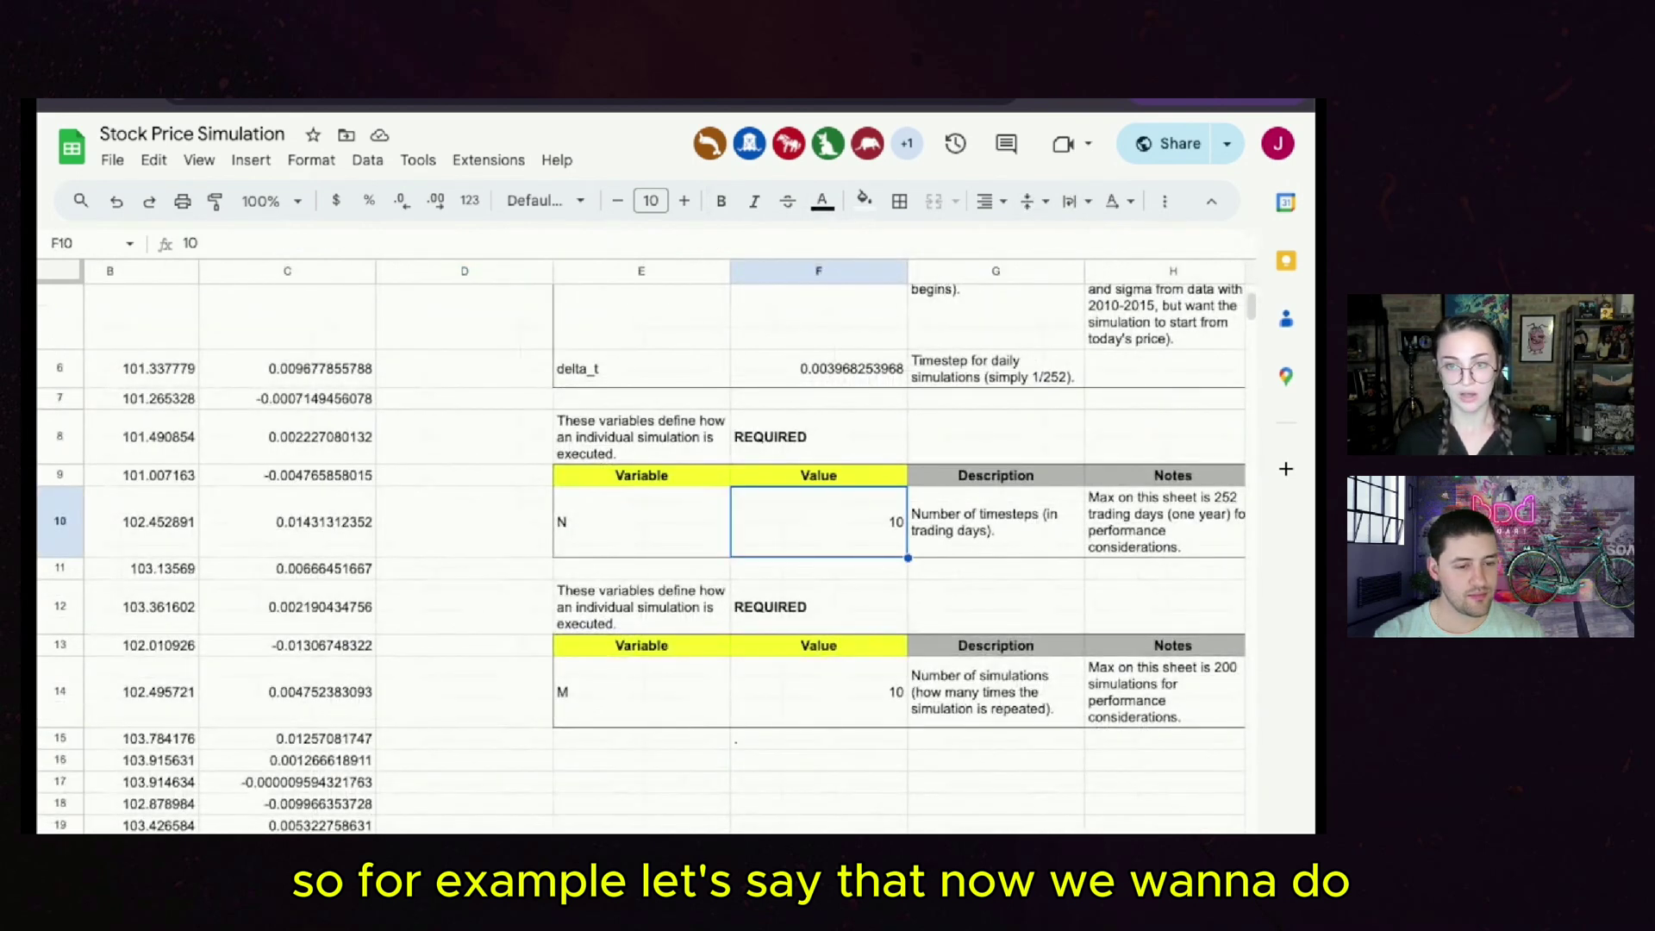
text(15)
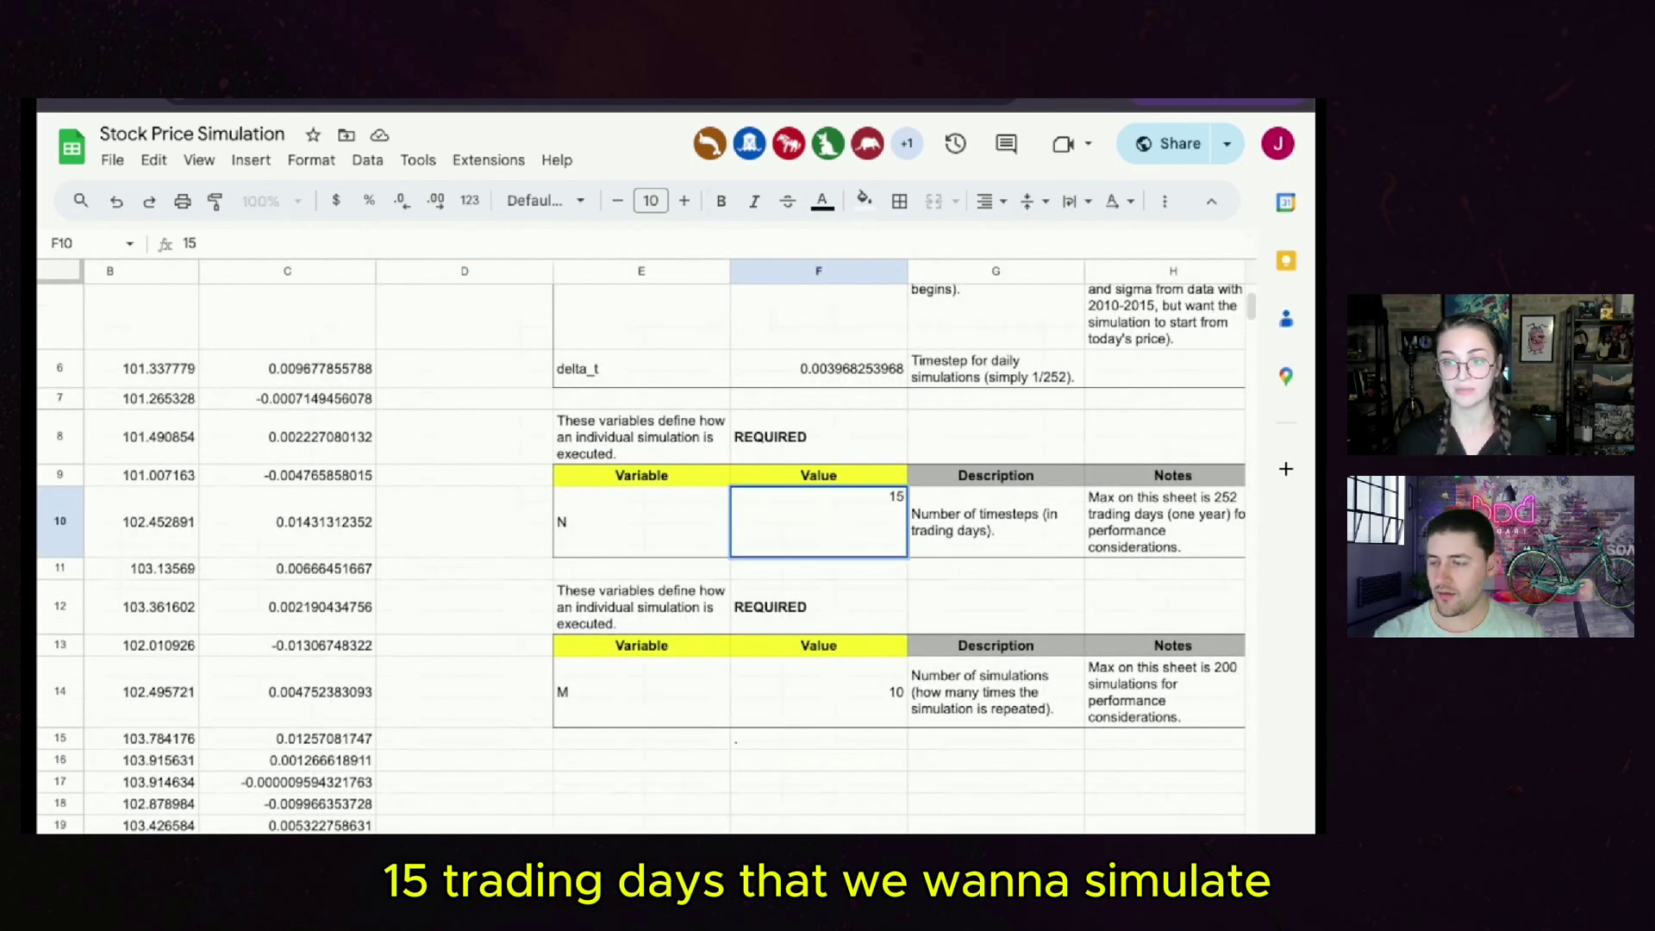
click(818, 691)
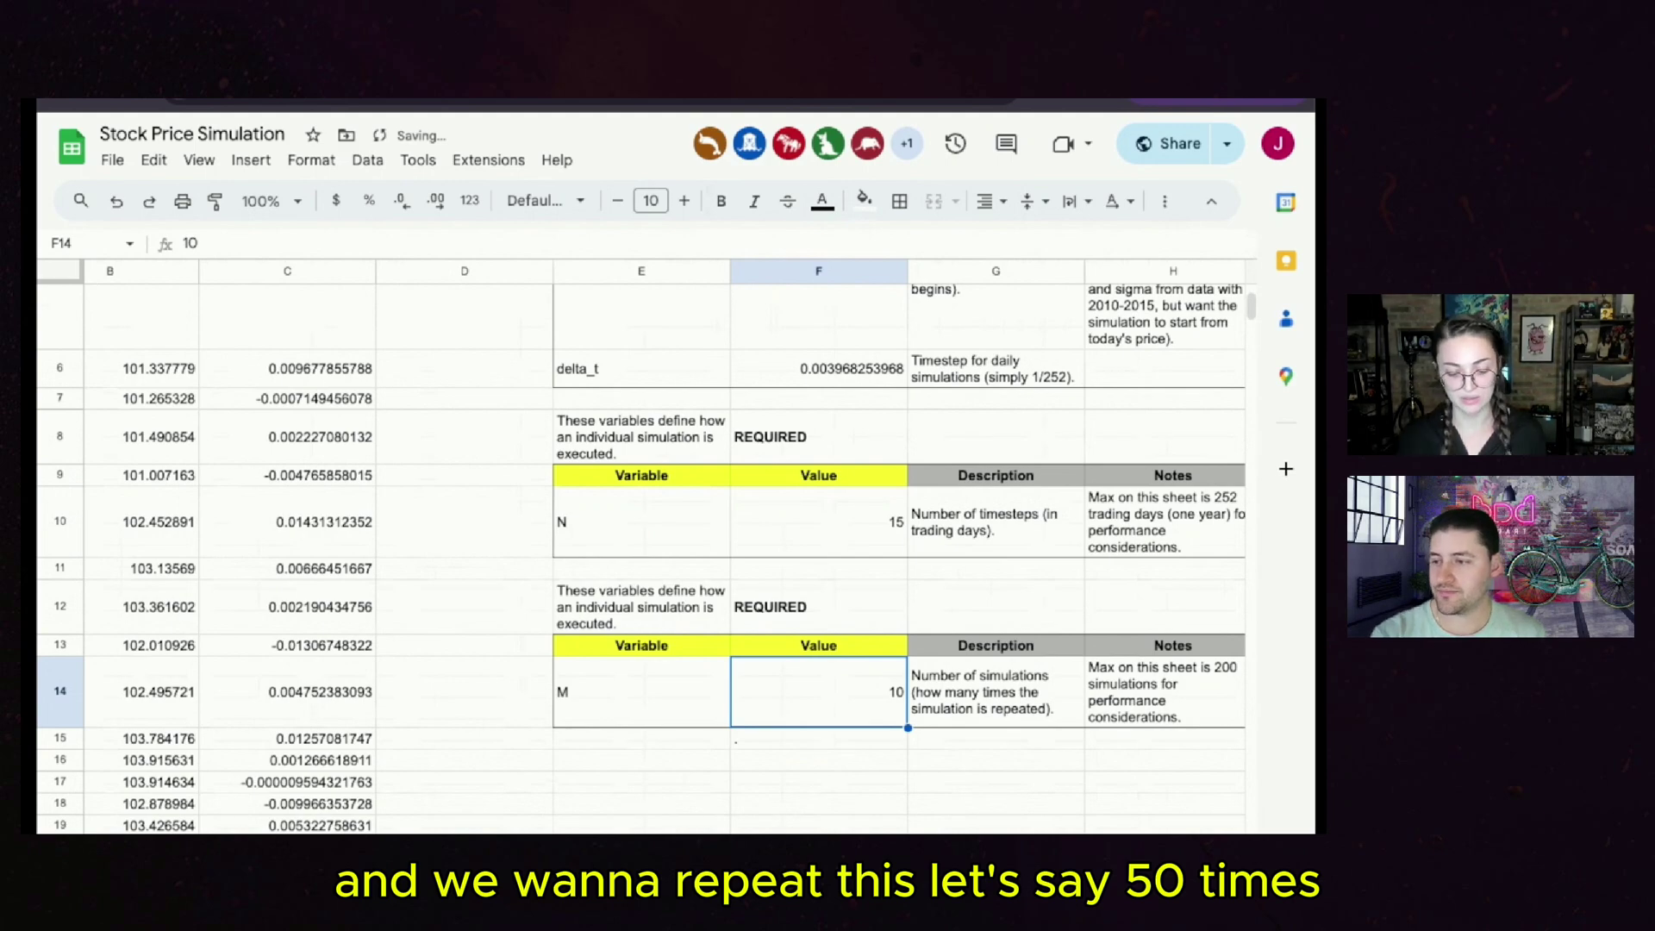
text(50)
key(Return)
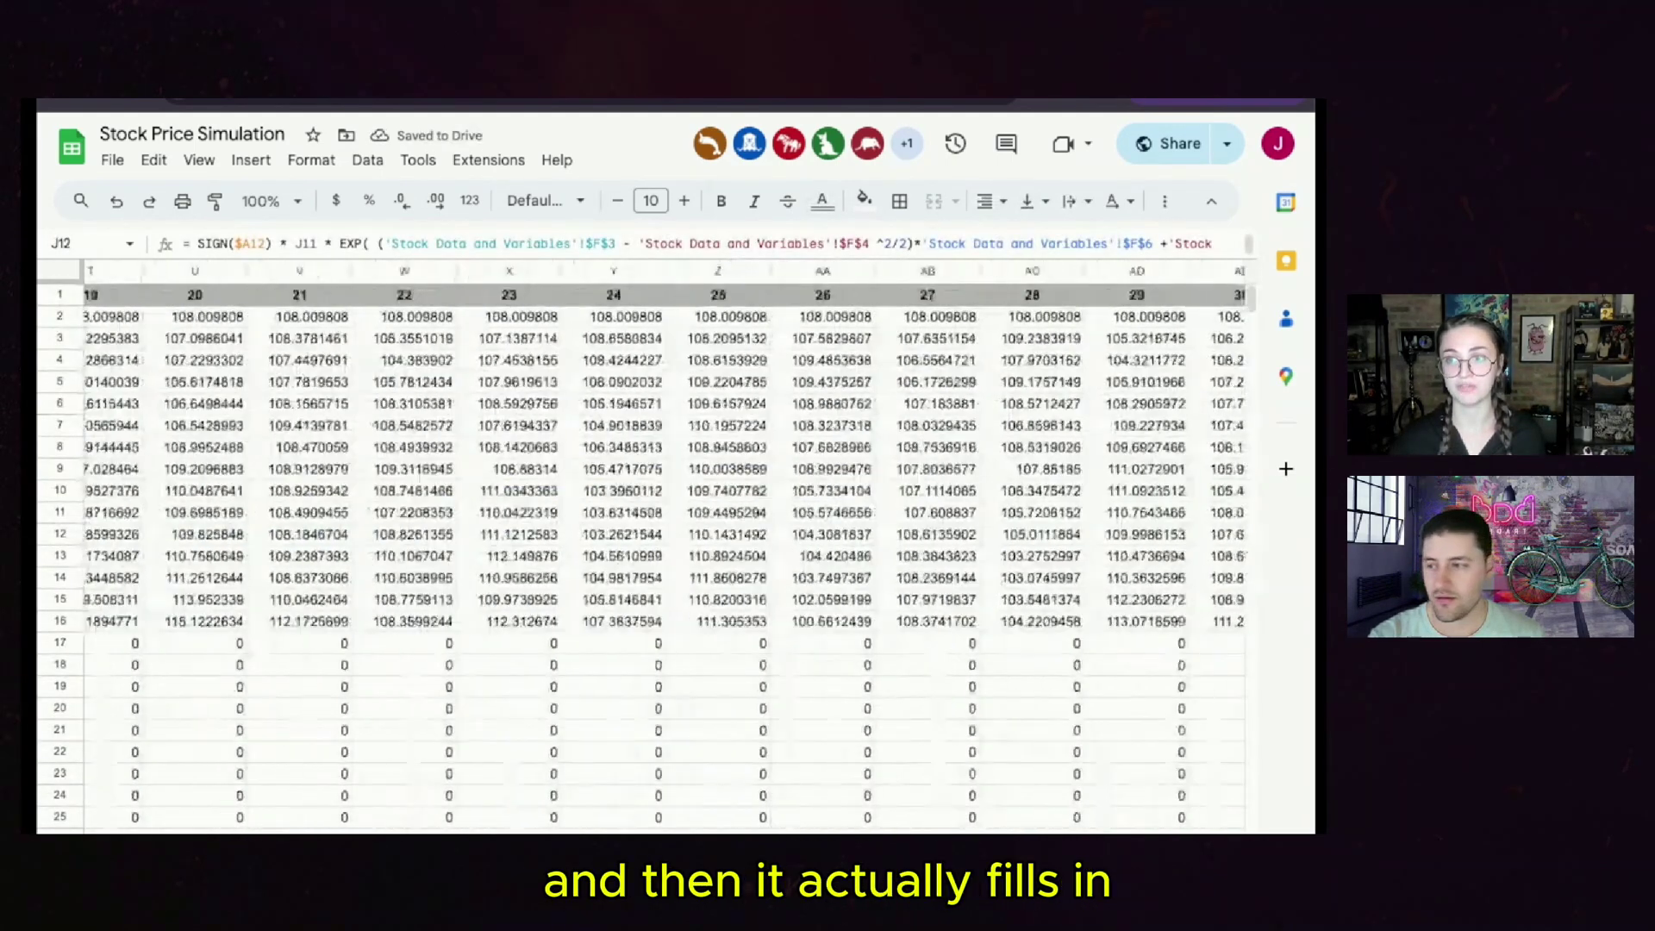
- Review the simulated prices through simulation 50, selecting its prices in AY2:AY15 and the last trading day in A16
scroll(664, 545, right, 12)
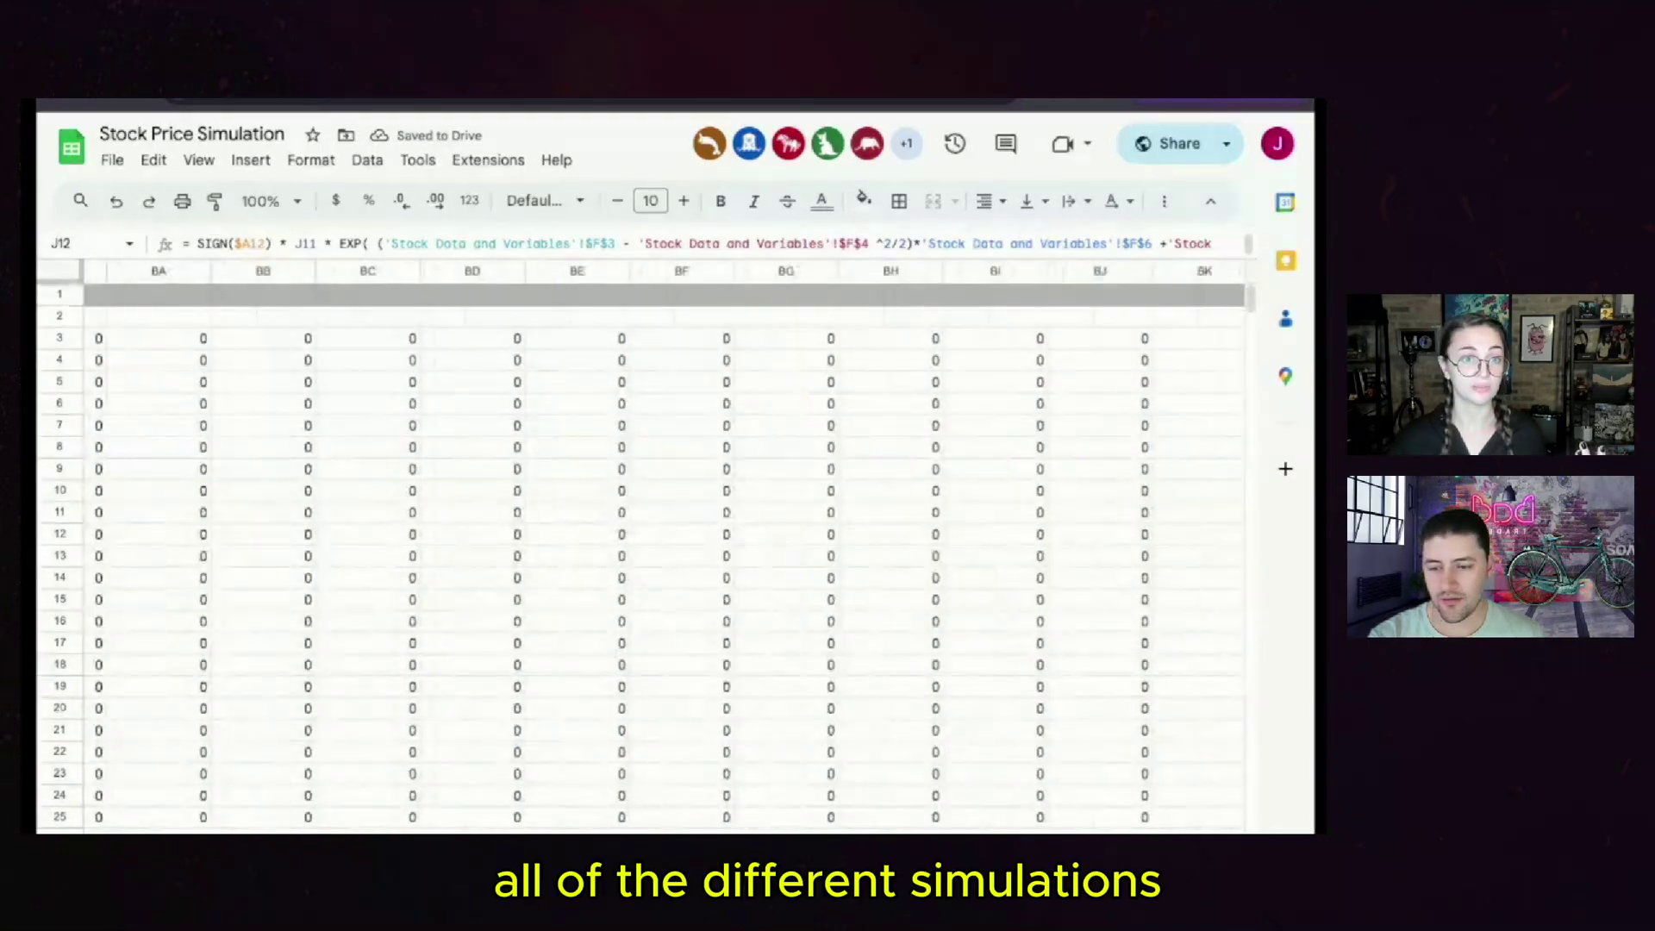
scroll(664, 545, left, 5)
scroll(664, 545, right, 1)
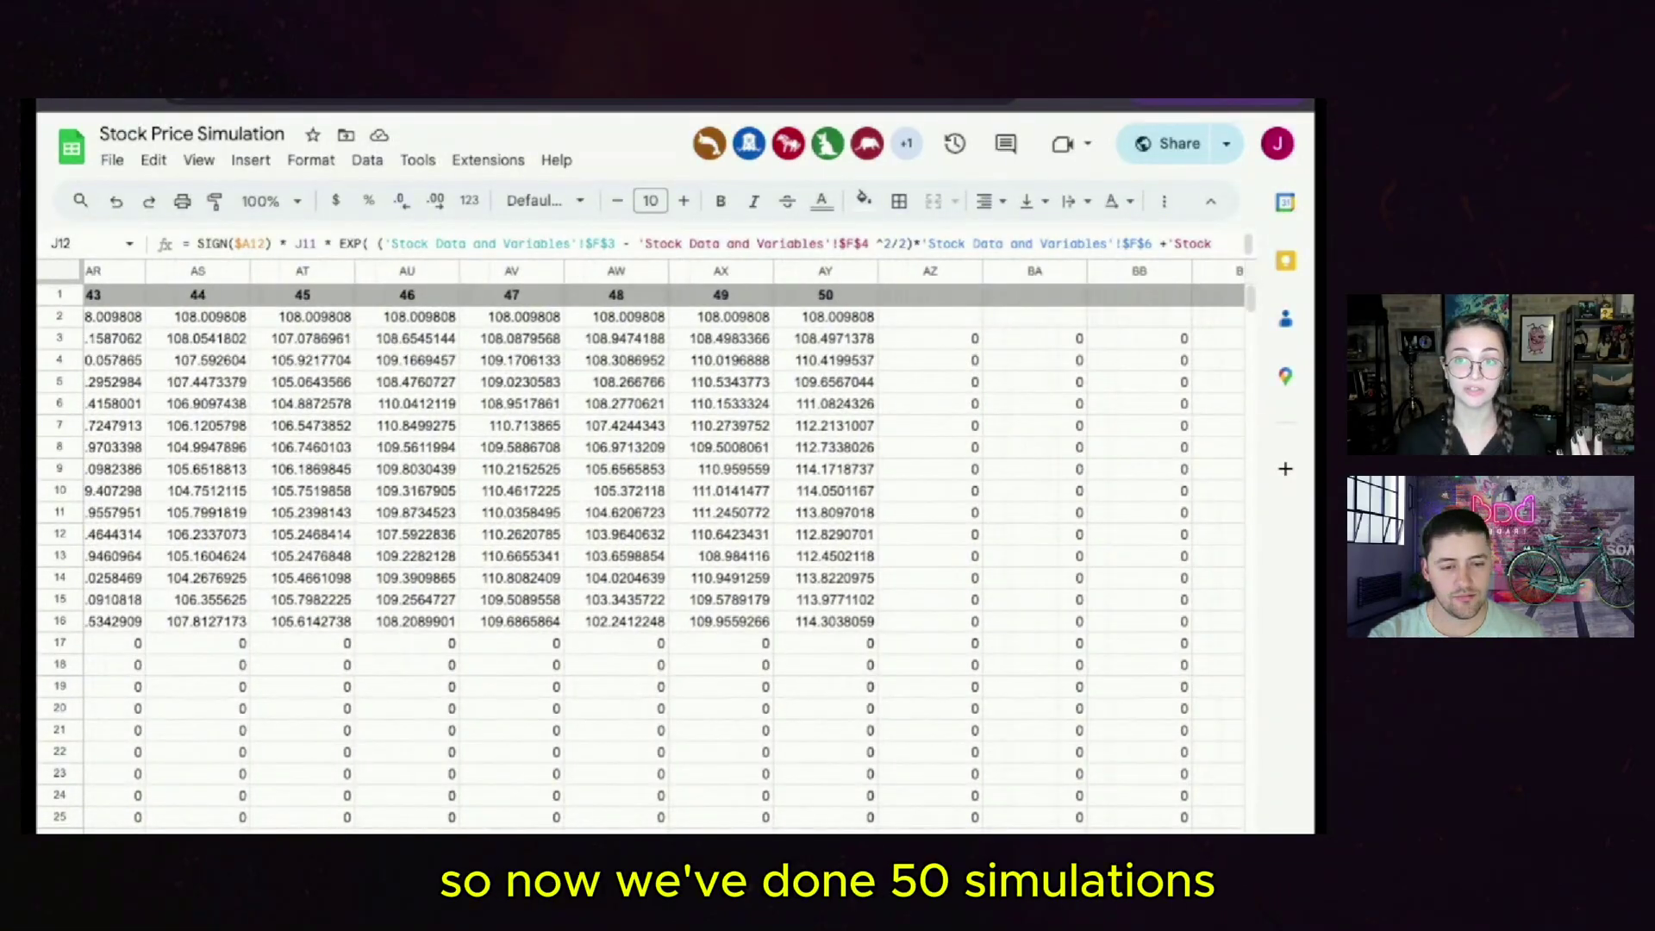
drag(826, 316, 825, 599)
scroll(825, 599, left, 20)
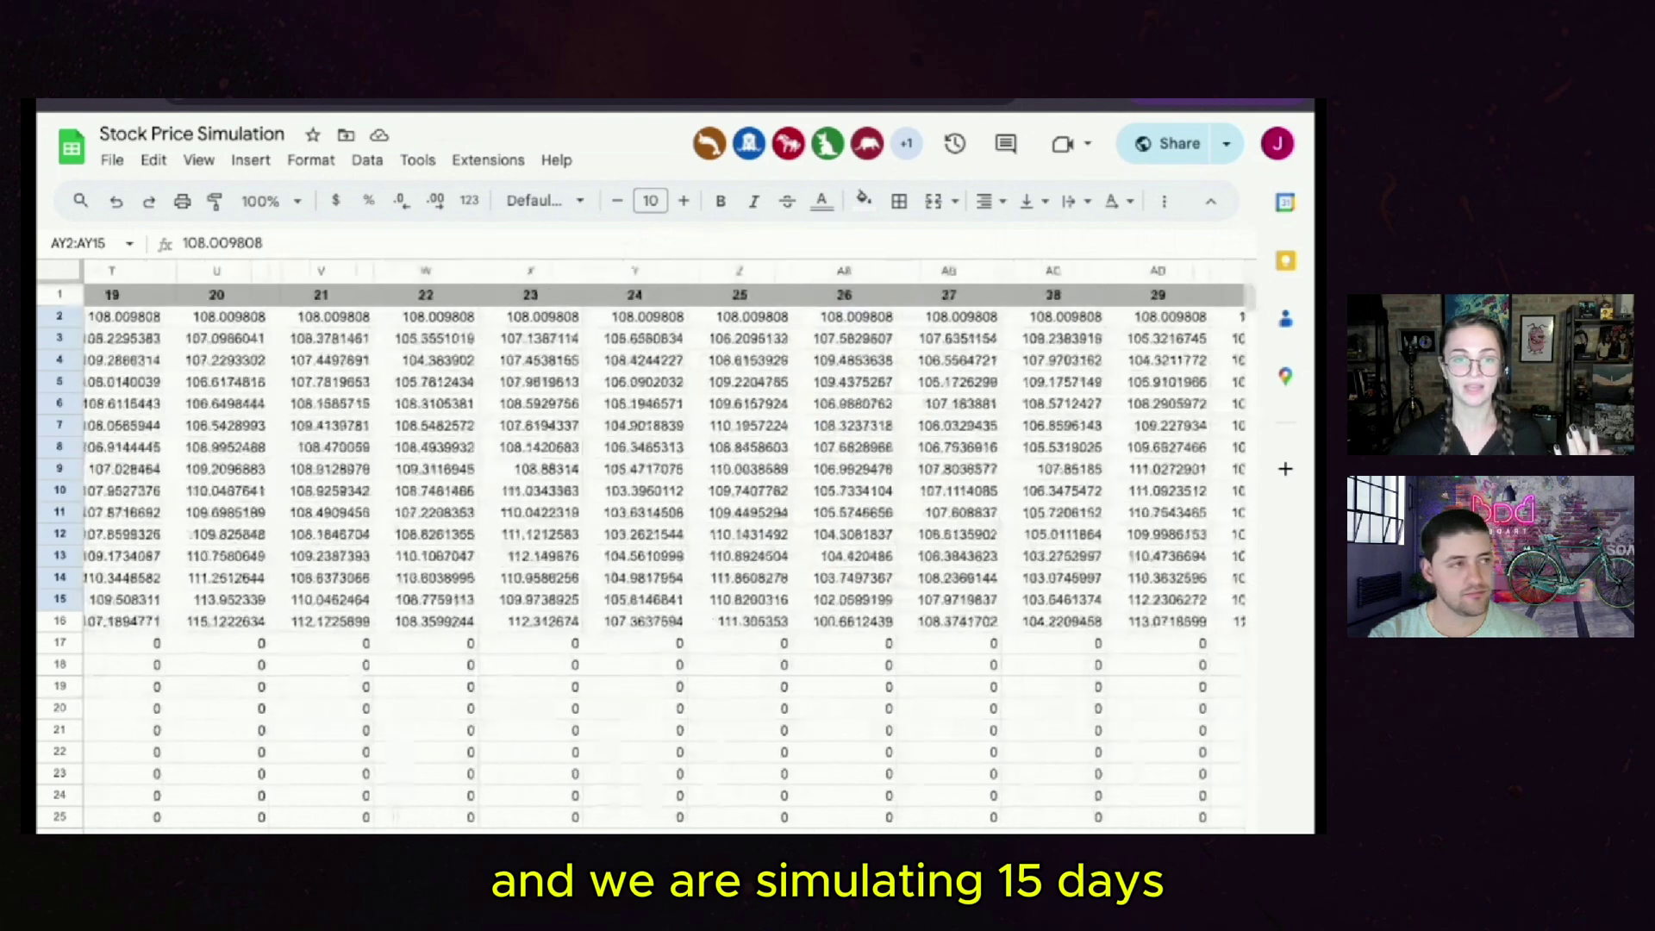
scroll(647, 552, left, 6)
click(135, 621)
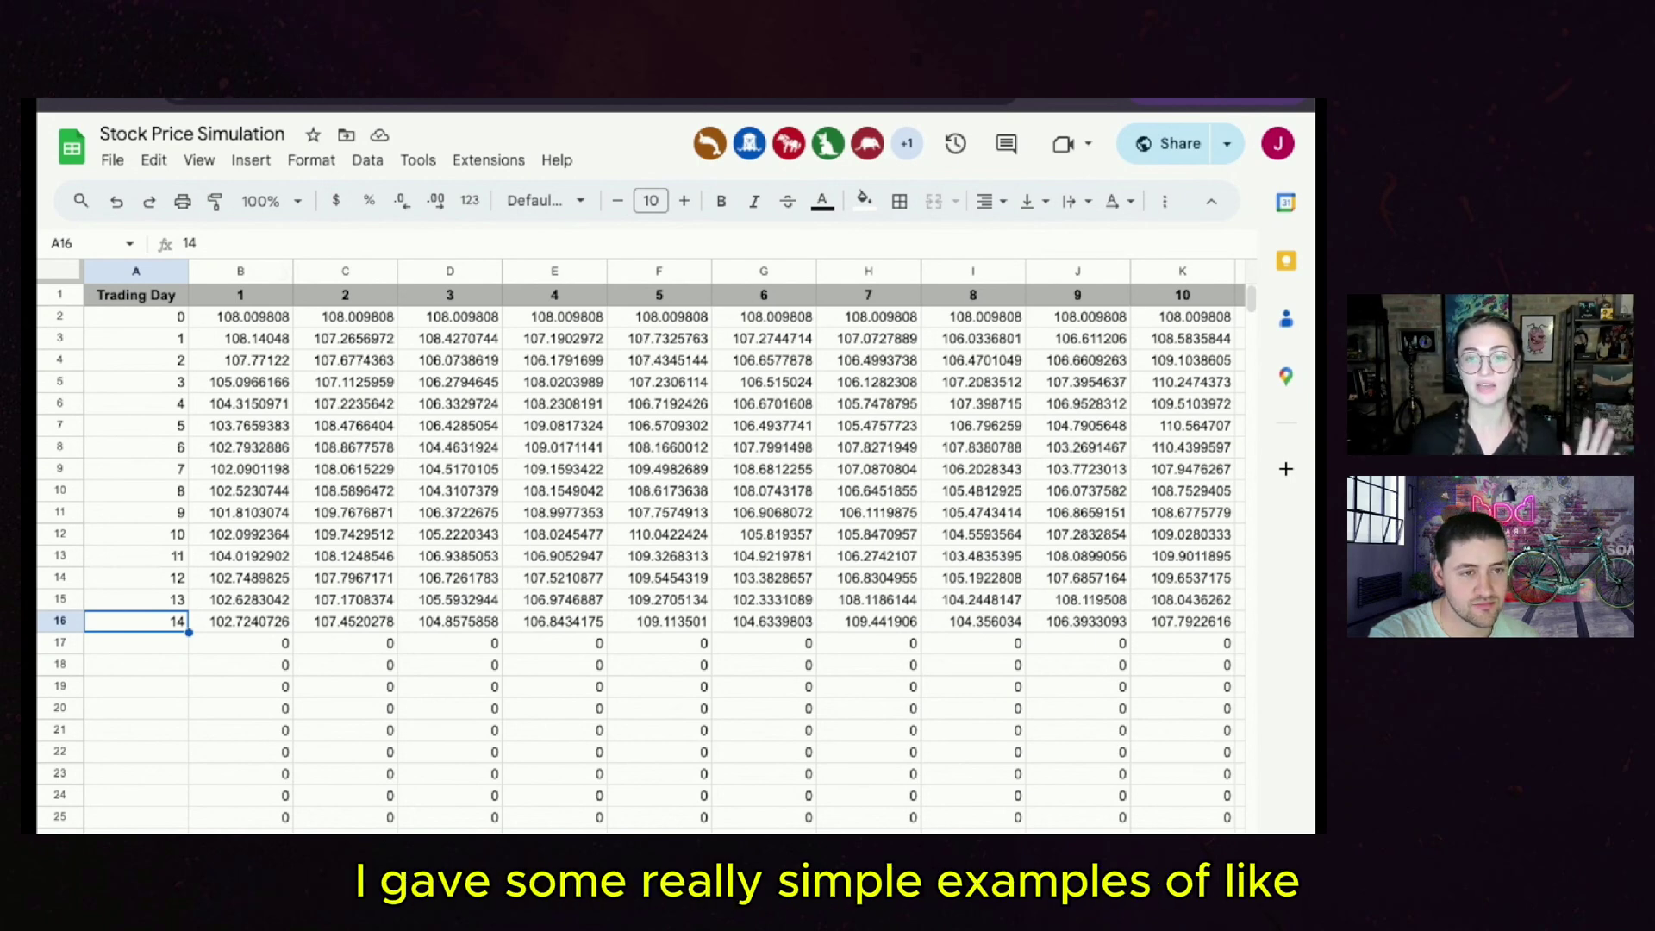
- Open the results sheet and select the cumulative % changes in B2:B19, and simulation 50's row in A51:B51
key(alt+Down)
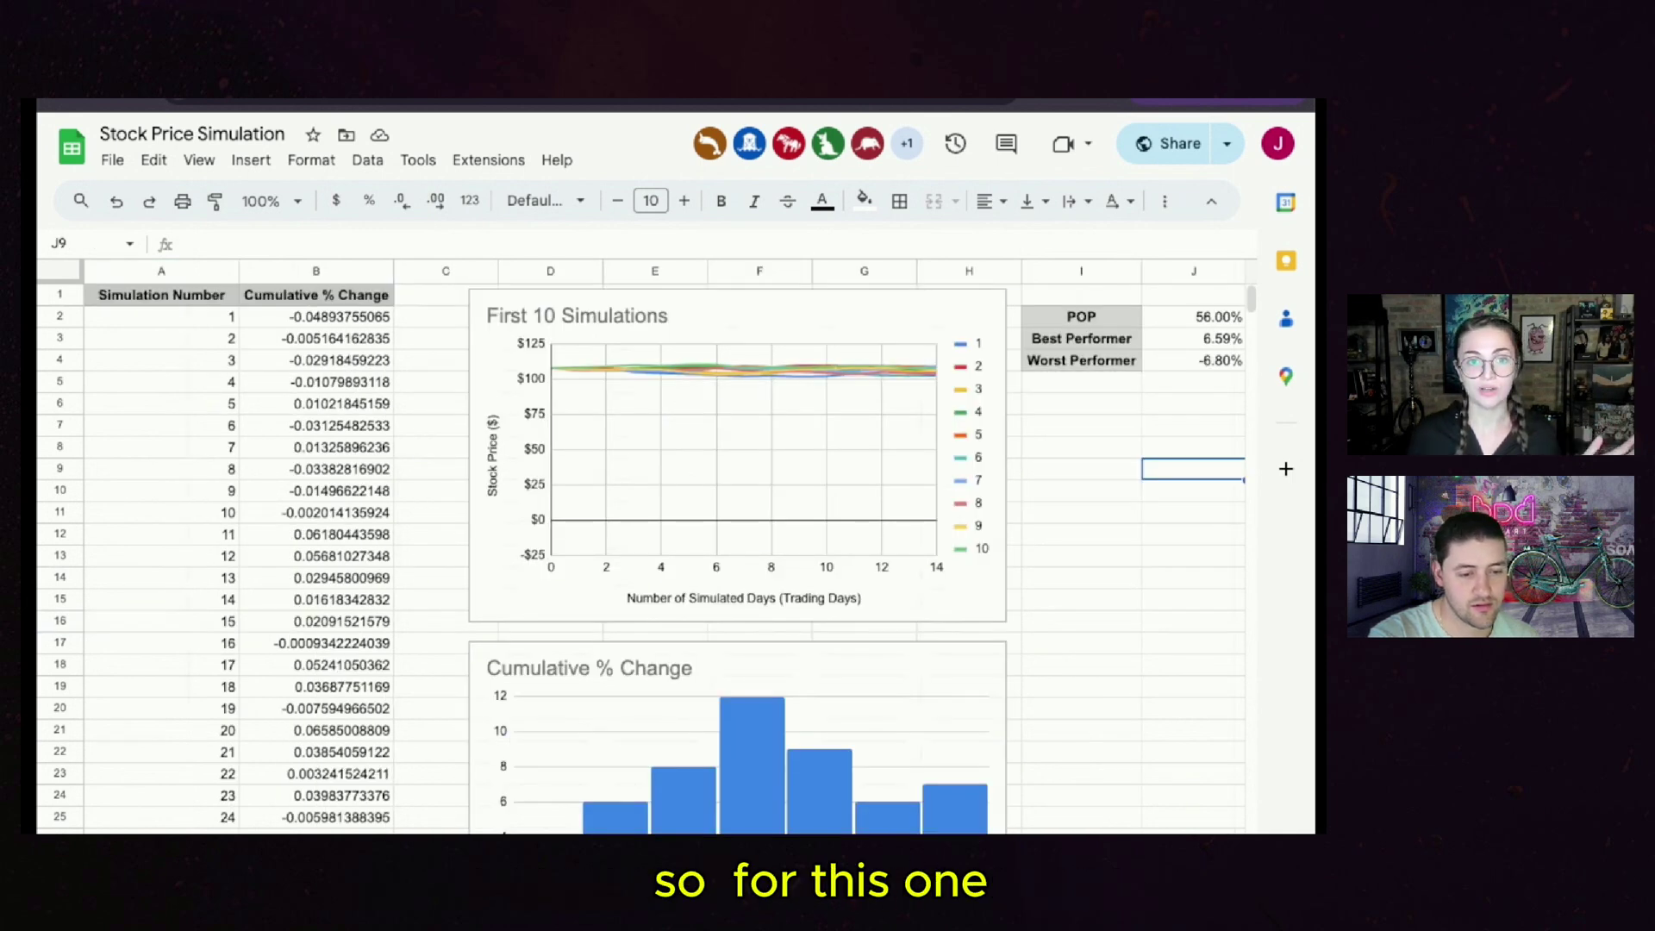
drag(316, 317, 316, 687)
scroll(641, 558, down, 7)
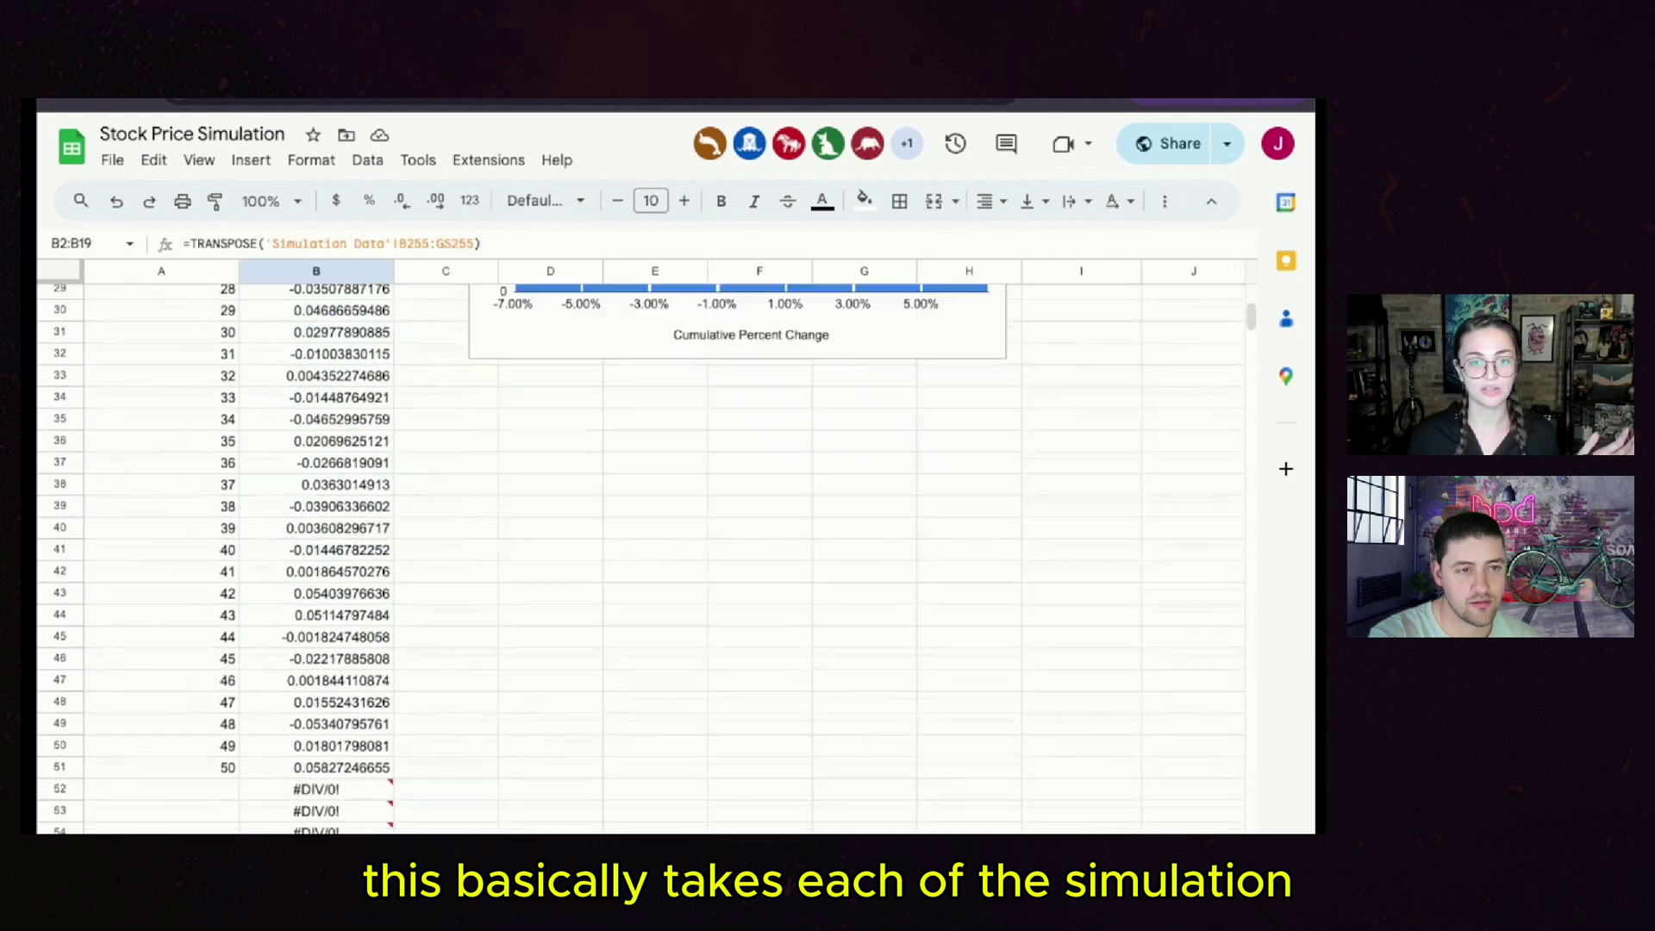
drag(162, 767, 315, 767)
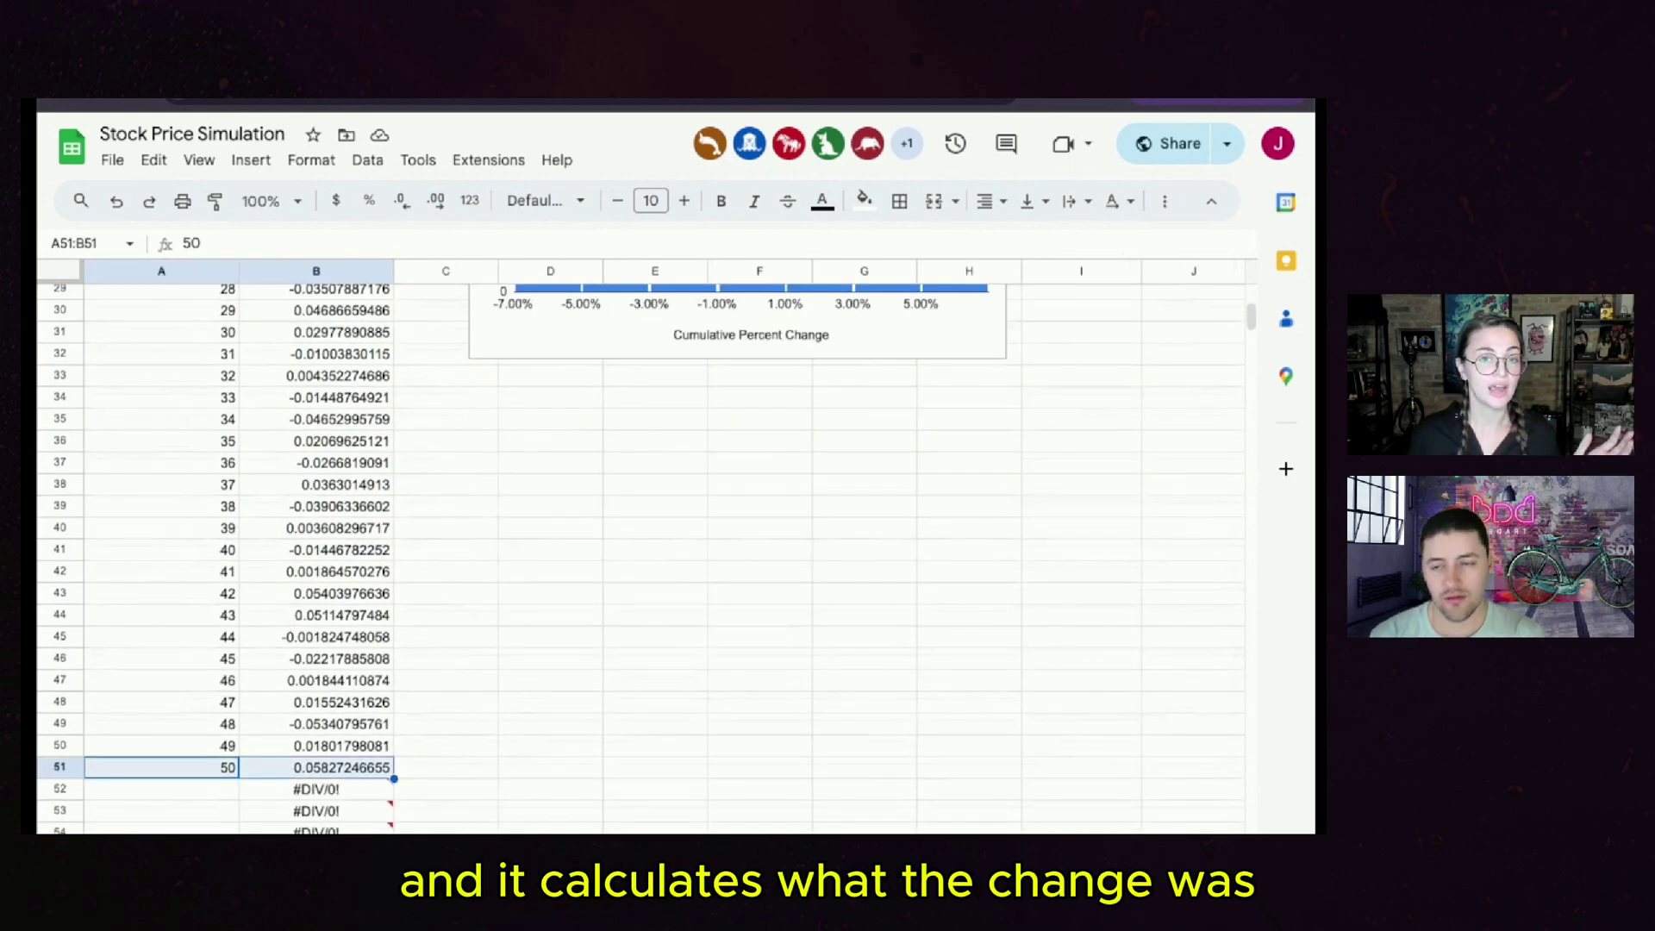
- Examine the First 10 Simulations chart and the Cumulative % Change histogram, selecting its source values in B7:B27
scroll(640, 558, up, 7)
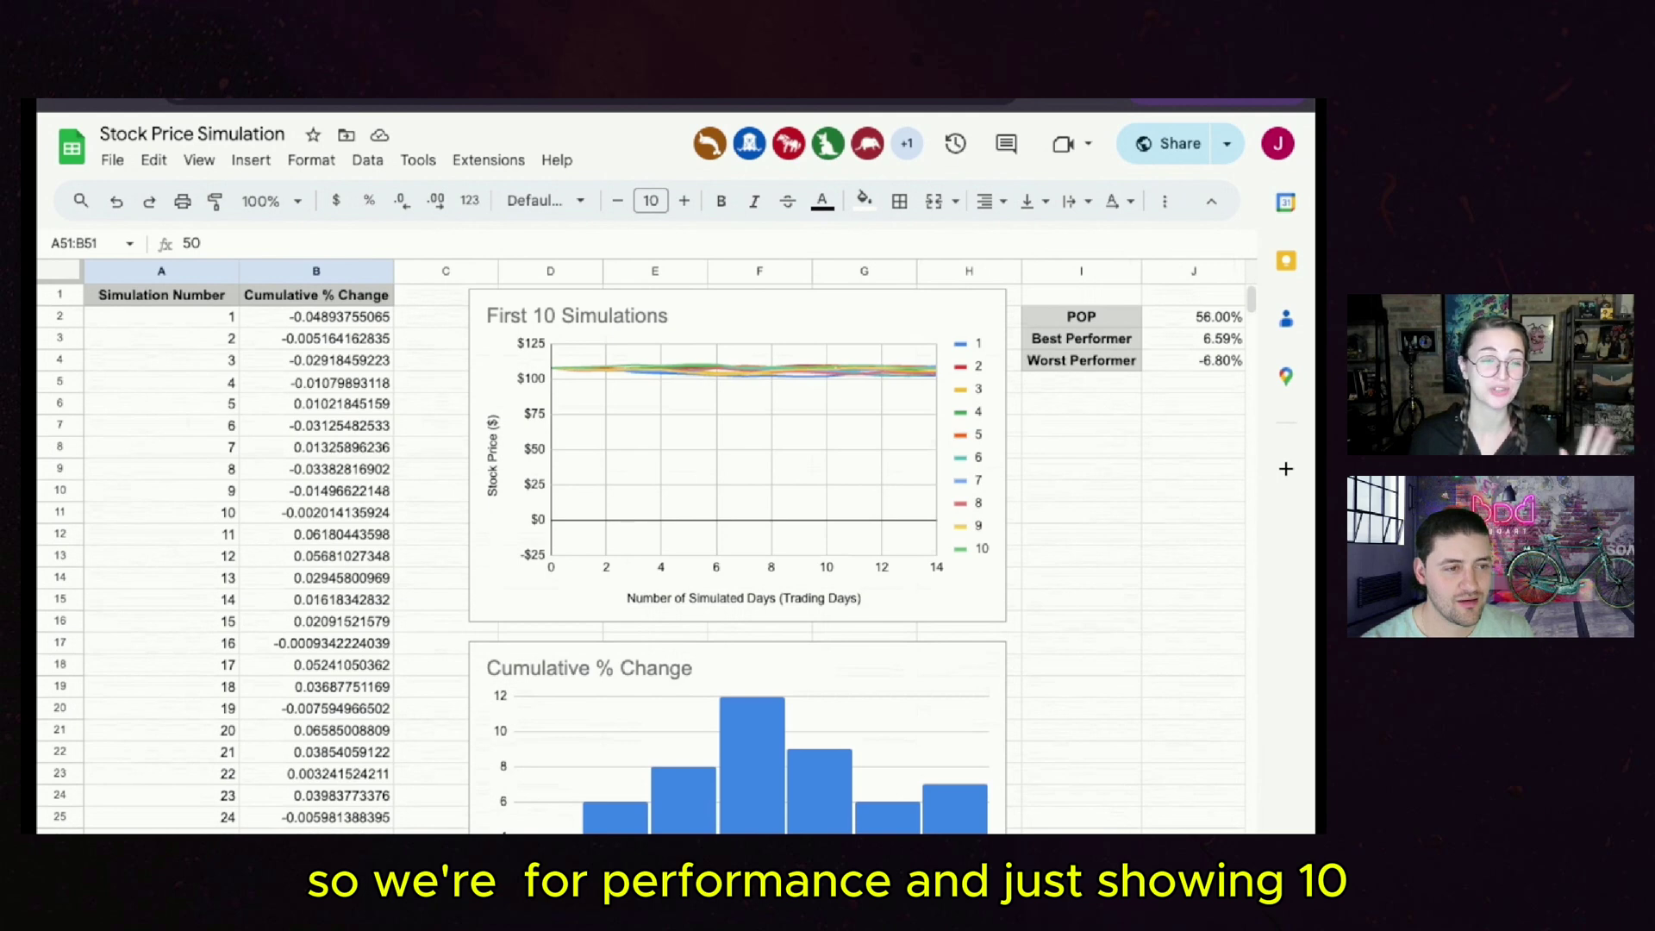
scroll(689, 561, down, 2)
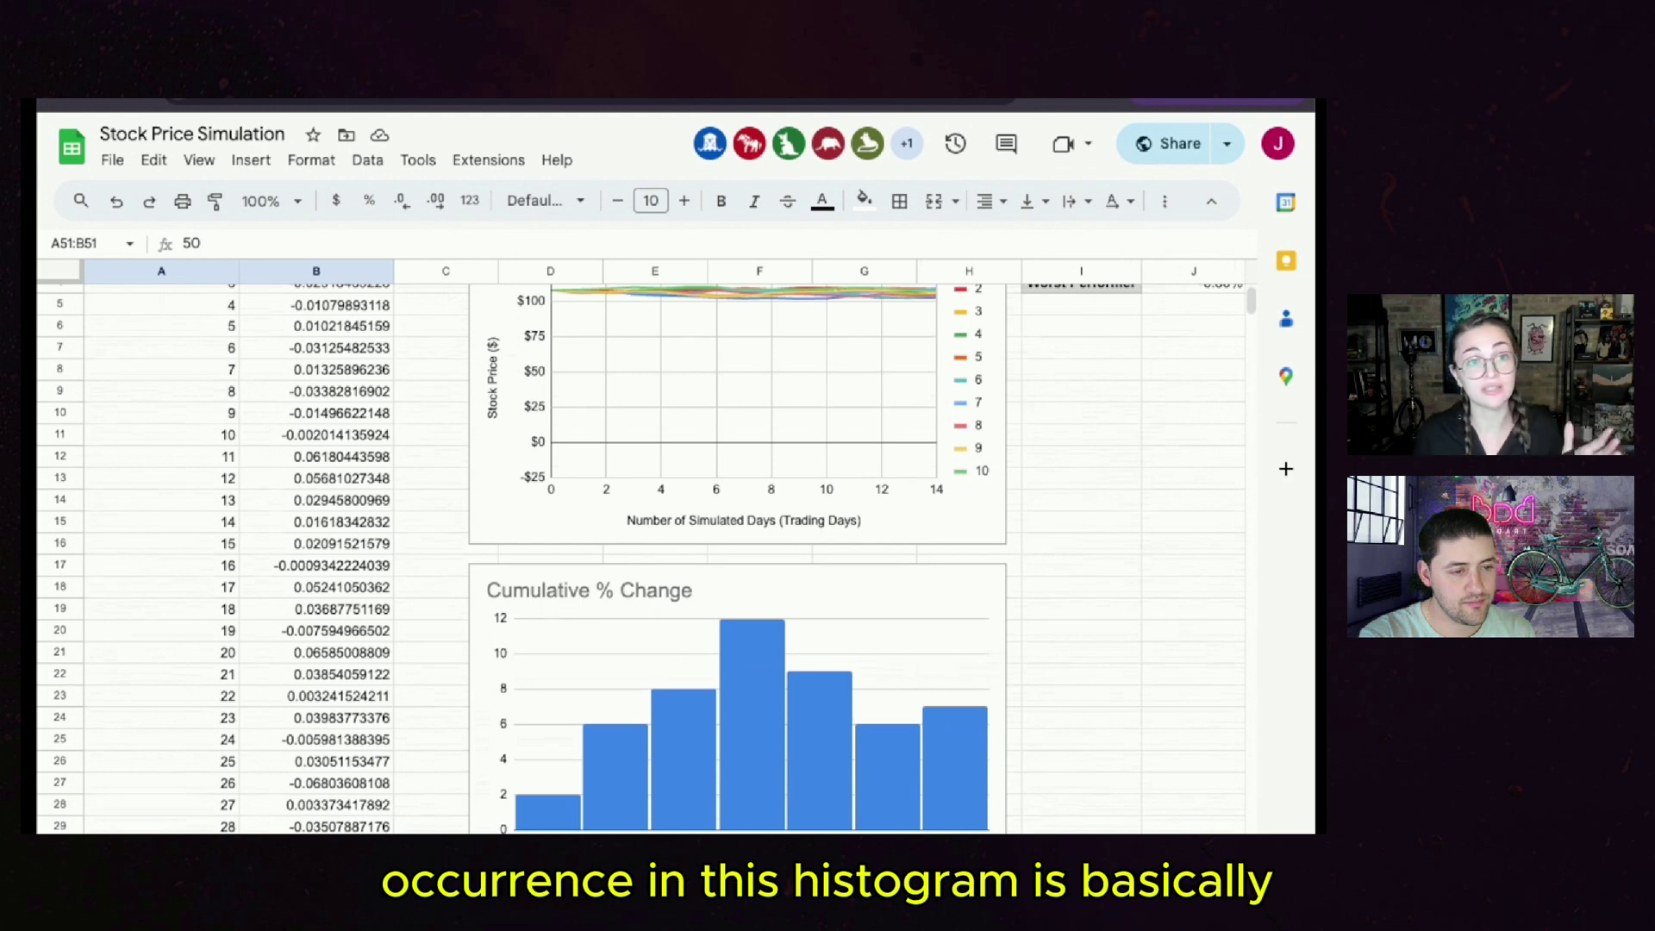
drag(315, 347, 316, 783)
scroll(251, 497, up, 2)
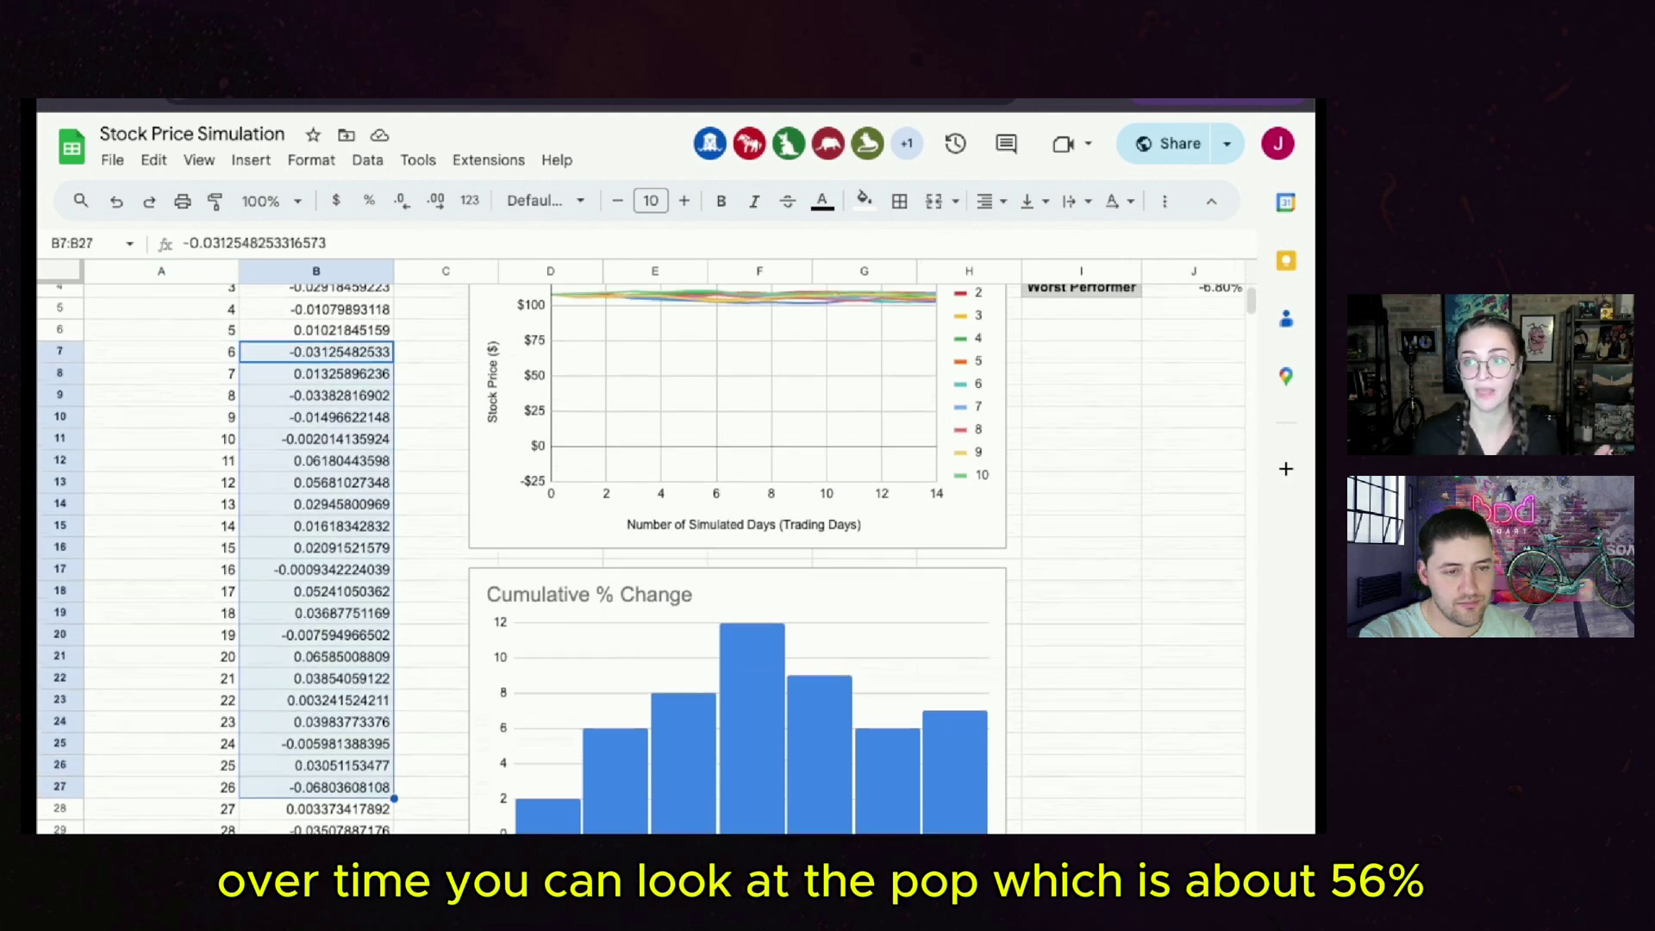
- Inspect the POP formula in J2 and the Best Performer and Worst Performer values in J3:J4
click(1193, 316)
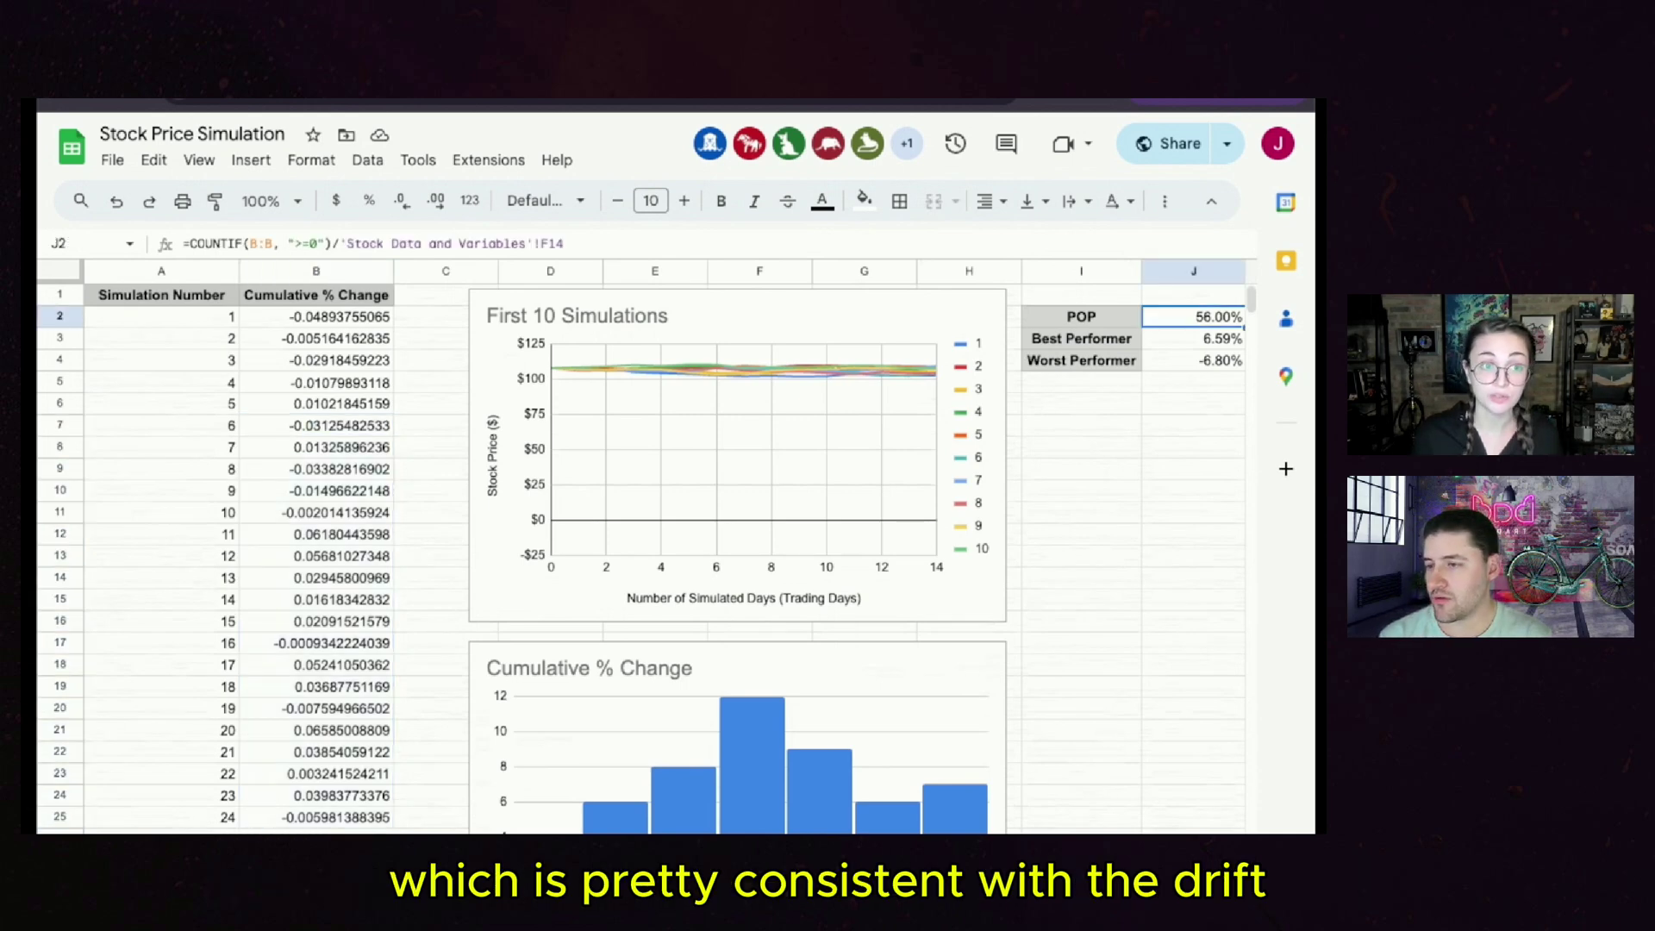
scroll(642, 547, right, 3)
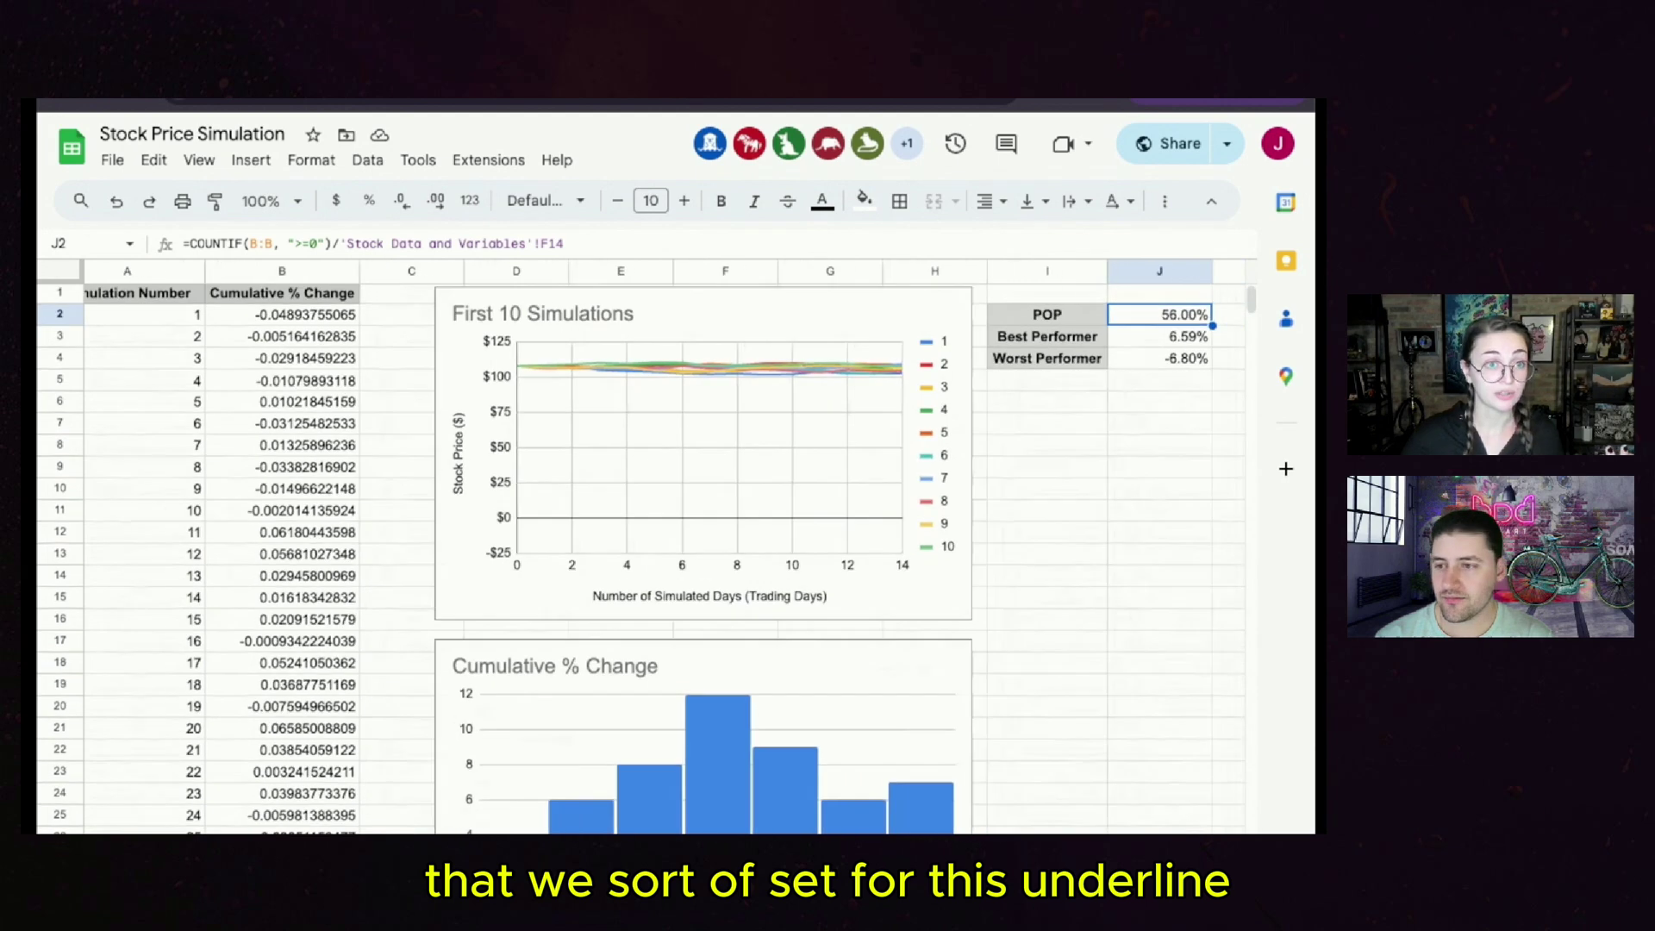
drag(1115, 338, 1115, 360)
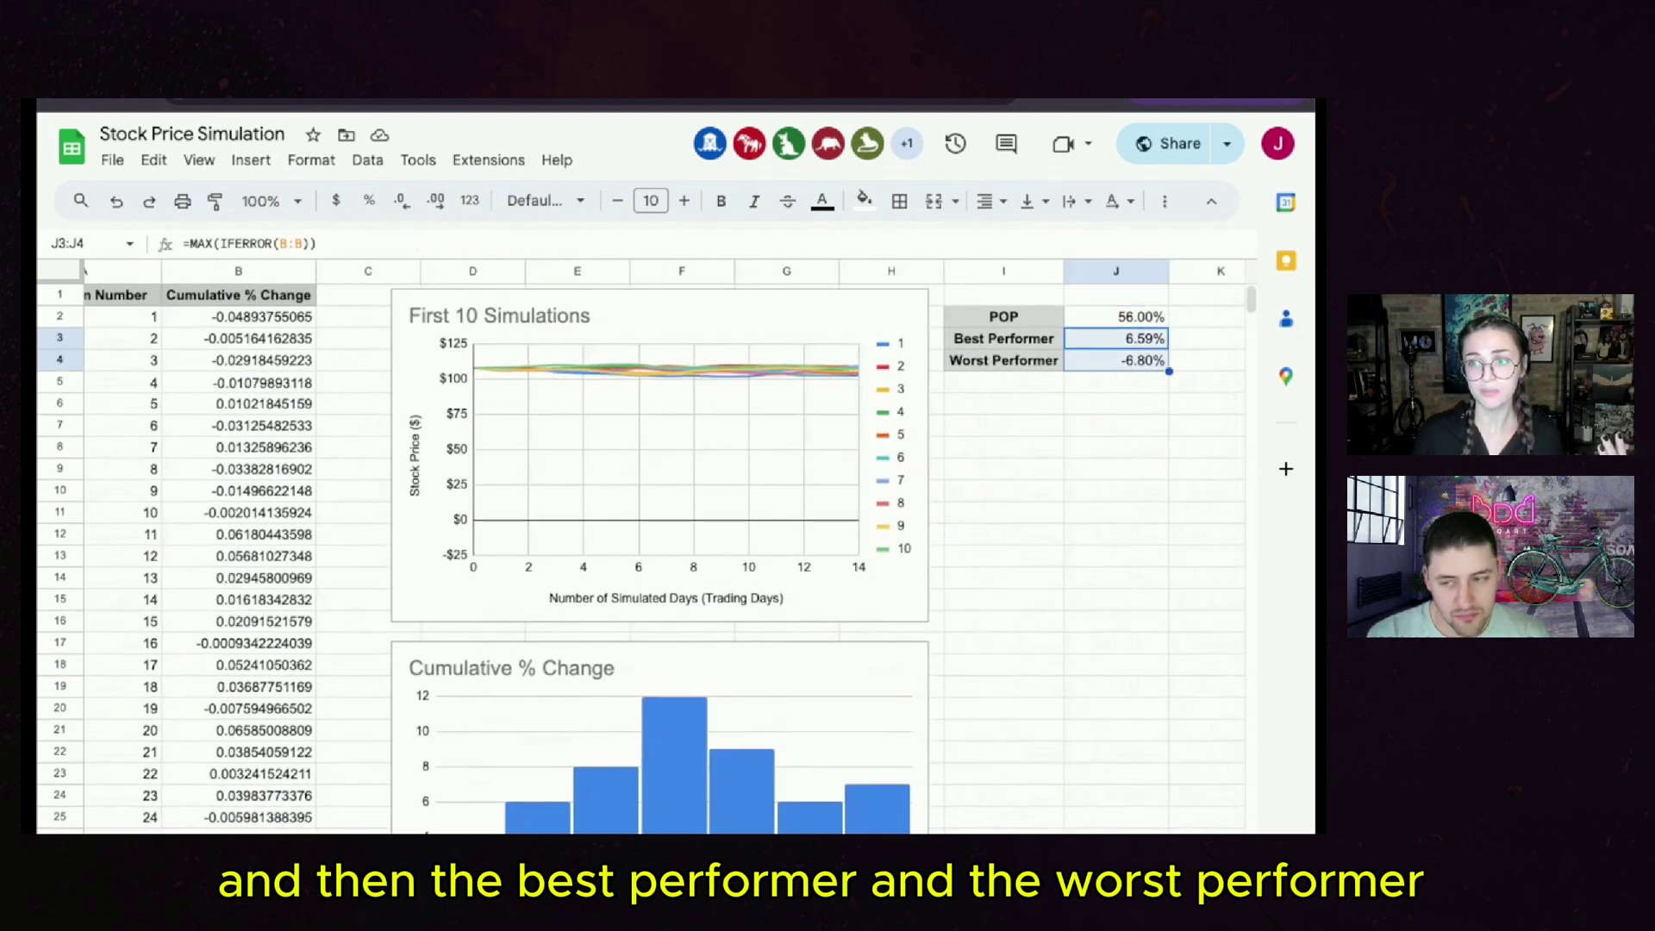
scroll(642, 547, left, 3)
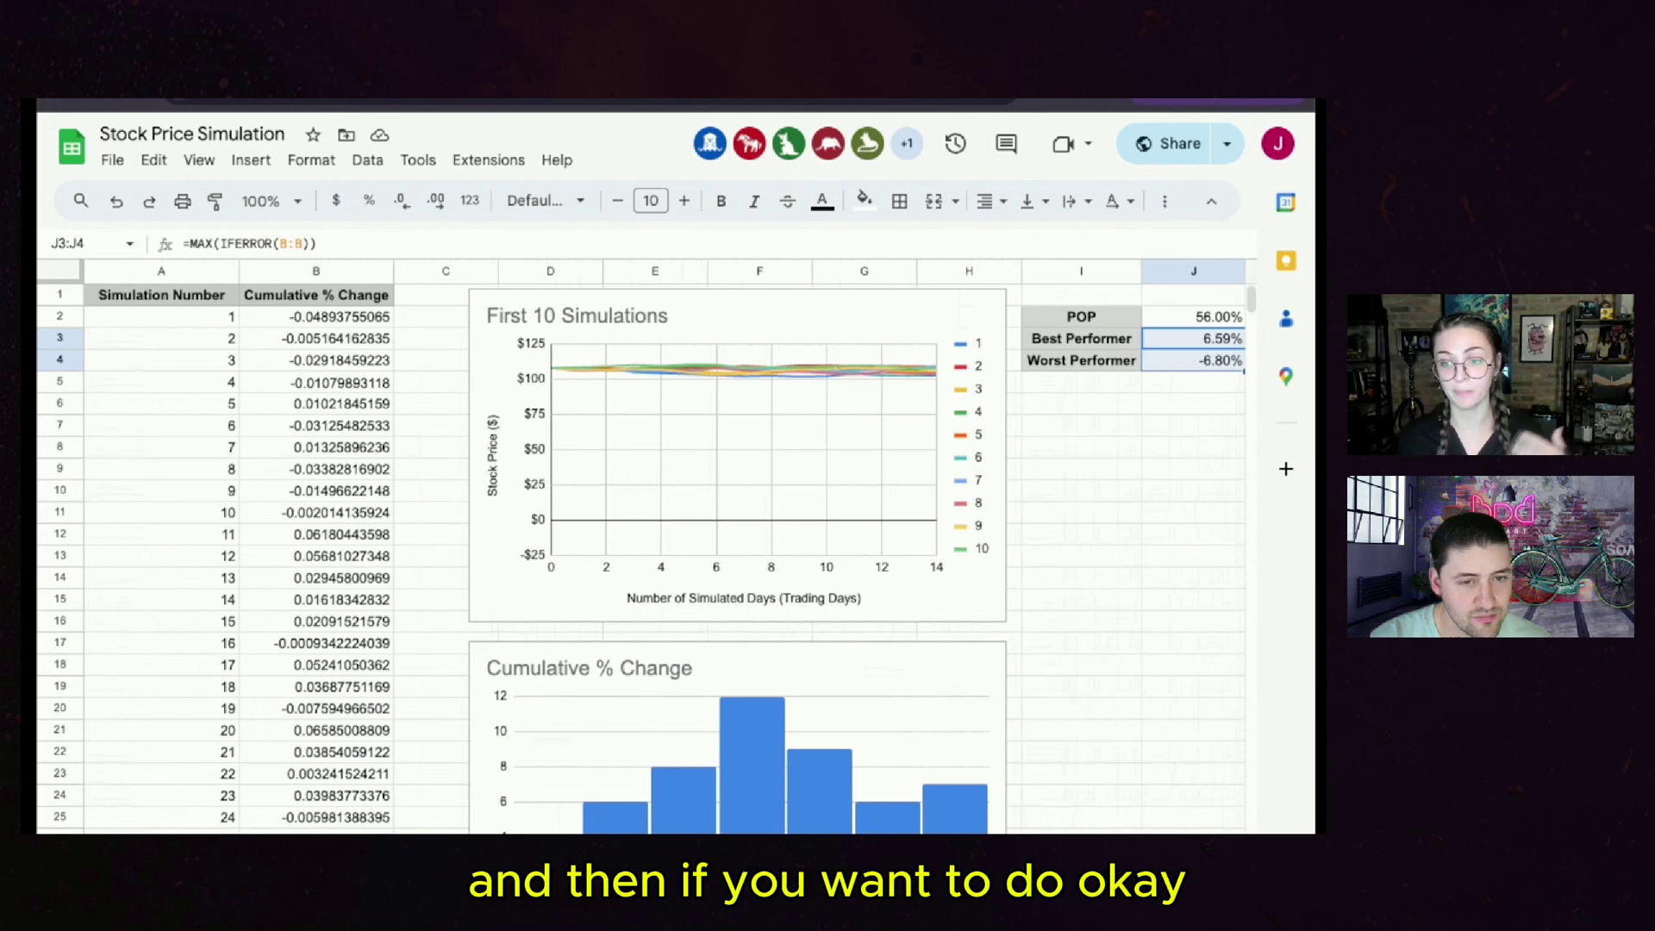
- On the stock data and variables sheet, set the number of timesteps N to 252 and the number of simulations M to 100
key(ctrl+shift+Page_Up)
click(819, 522)
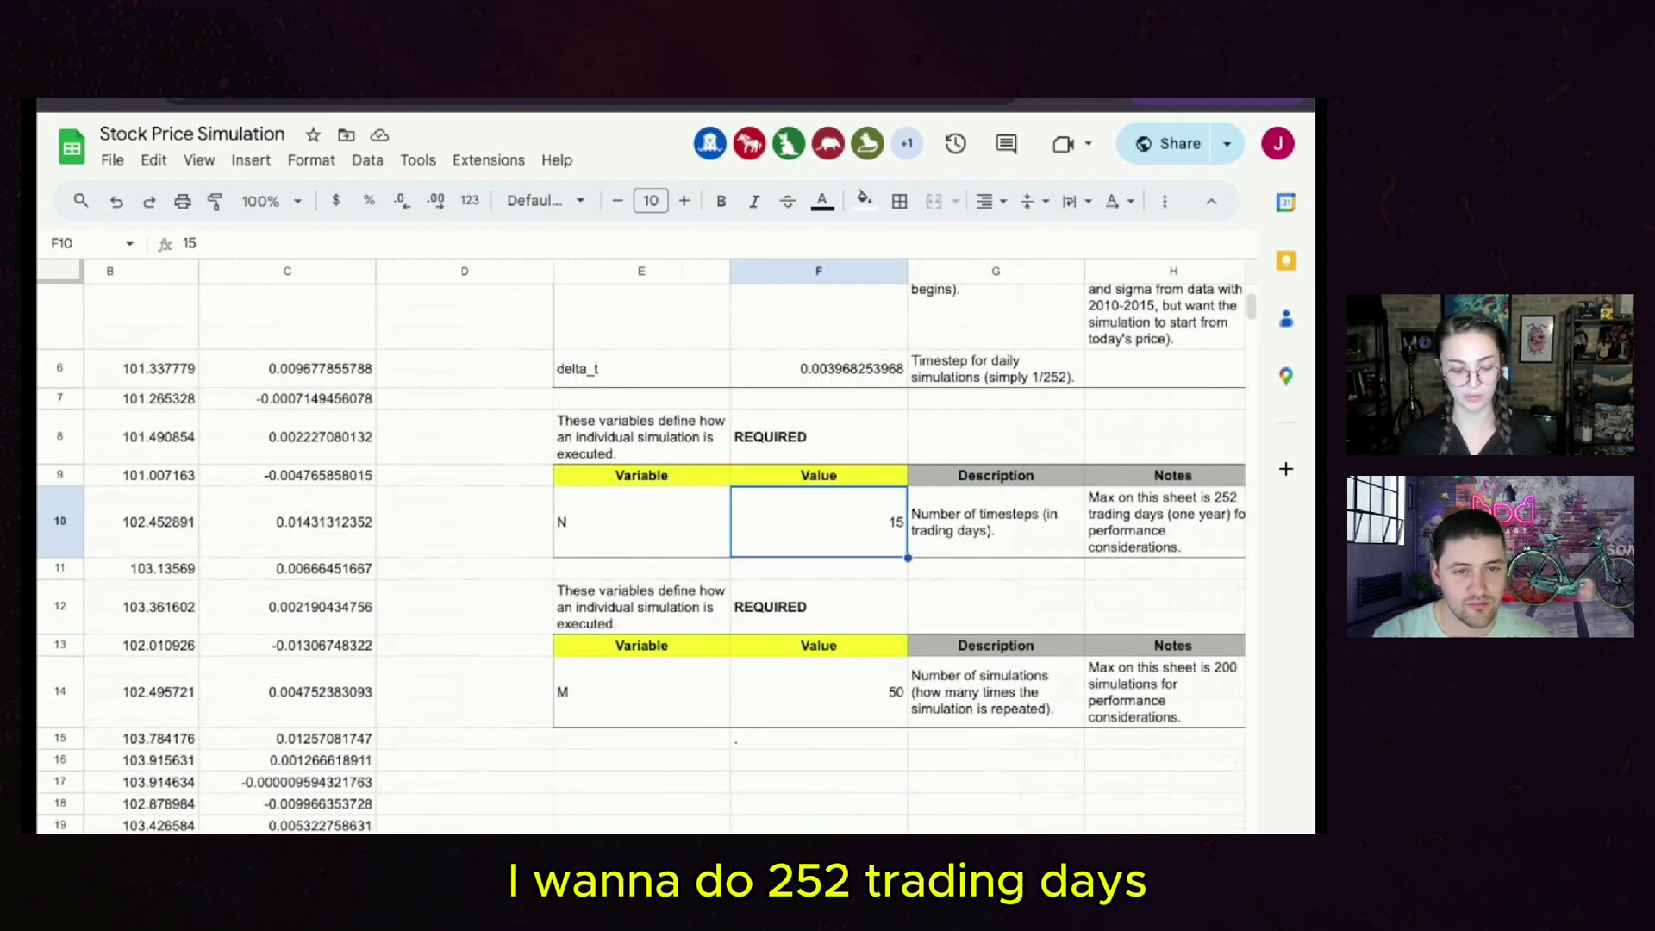
text(252)
key(Return)
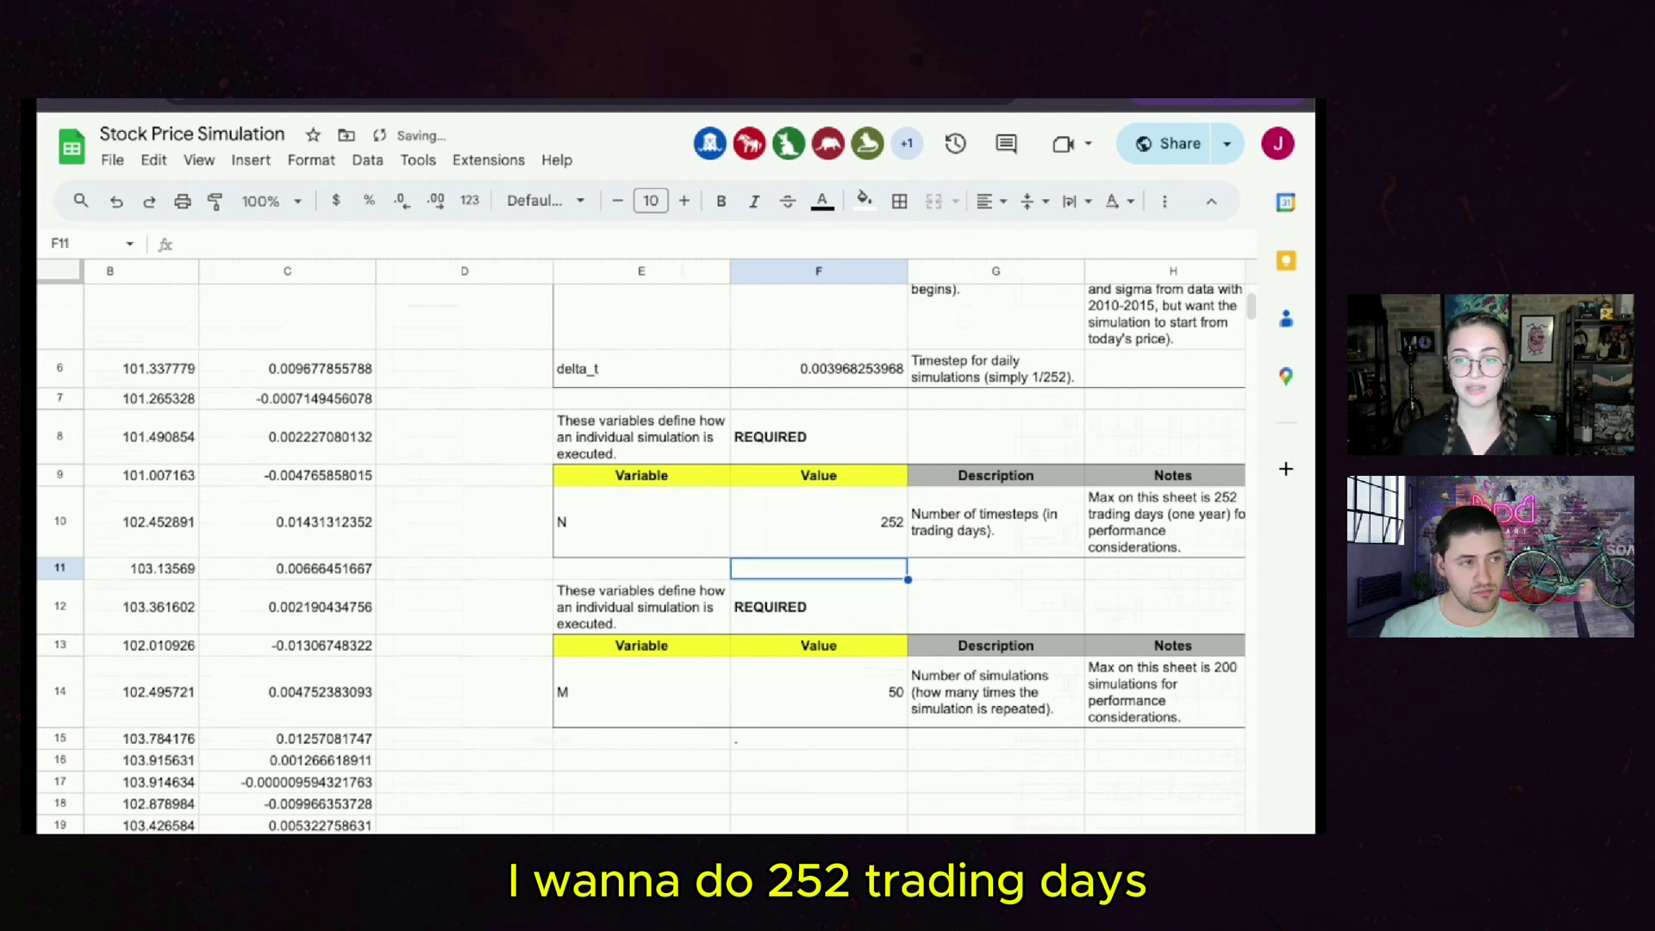
click(818, 692)
text(100)
key(Return)
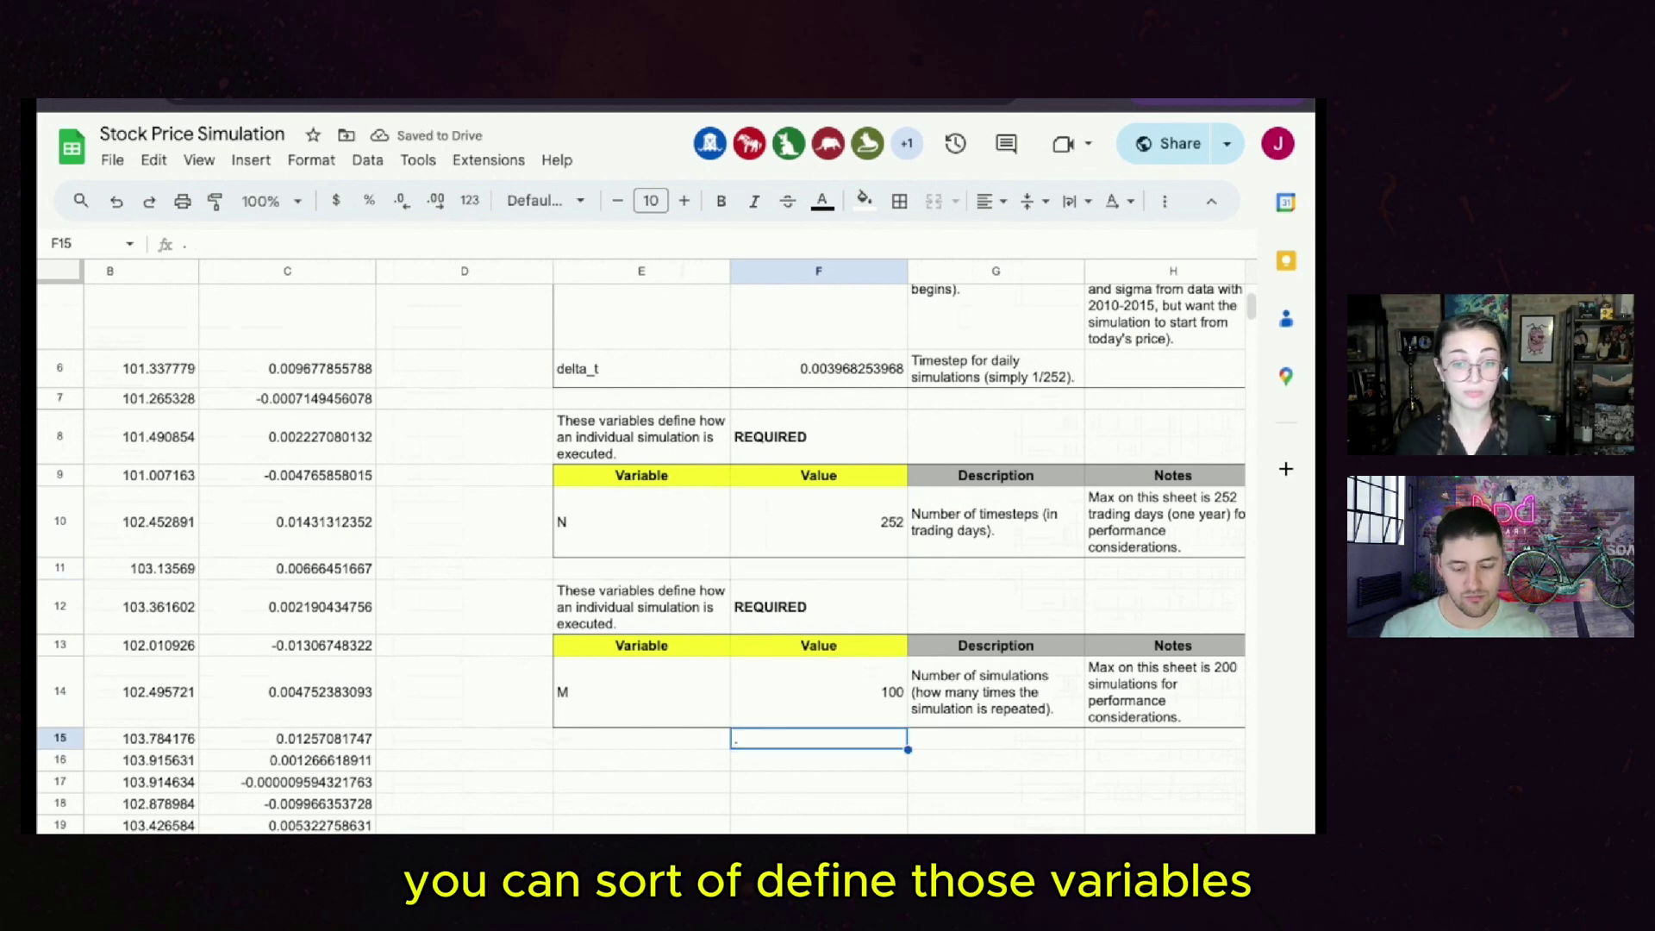
- Open the simulated prices sheet and select a trading day near the end together with its prices for simulations 1 and 2
key(alt+Down)
scroll(634, 557, down, 20)
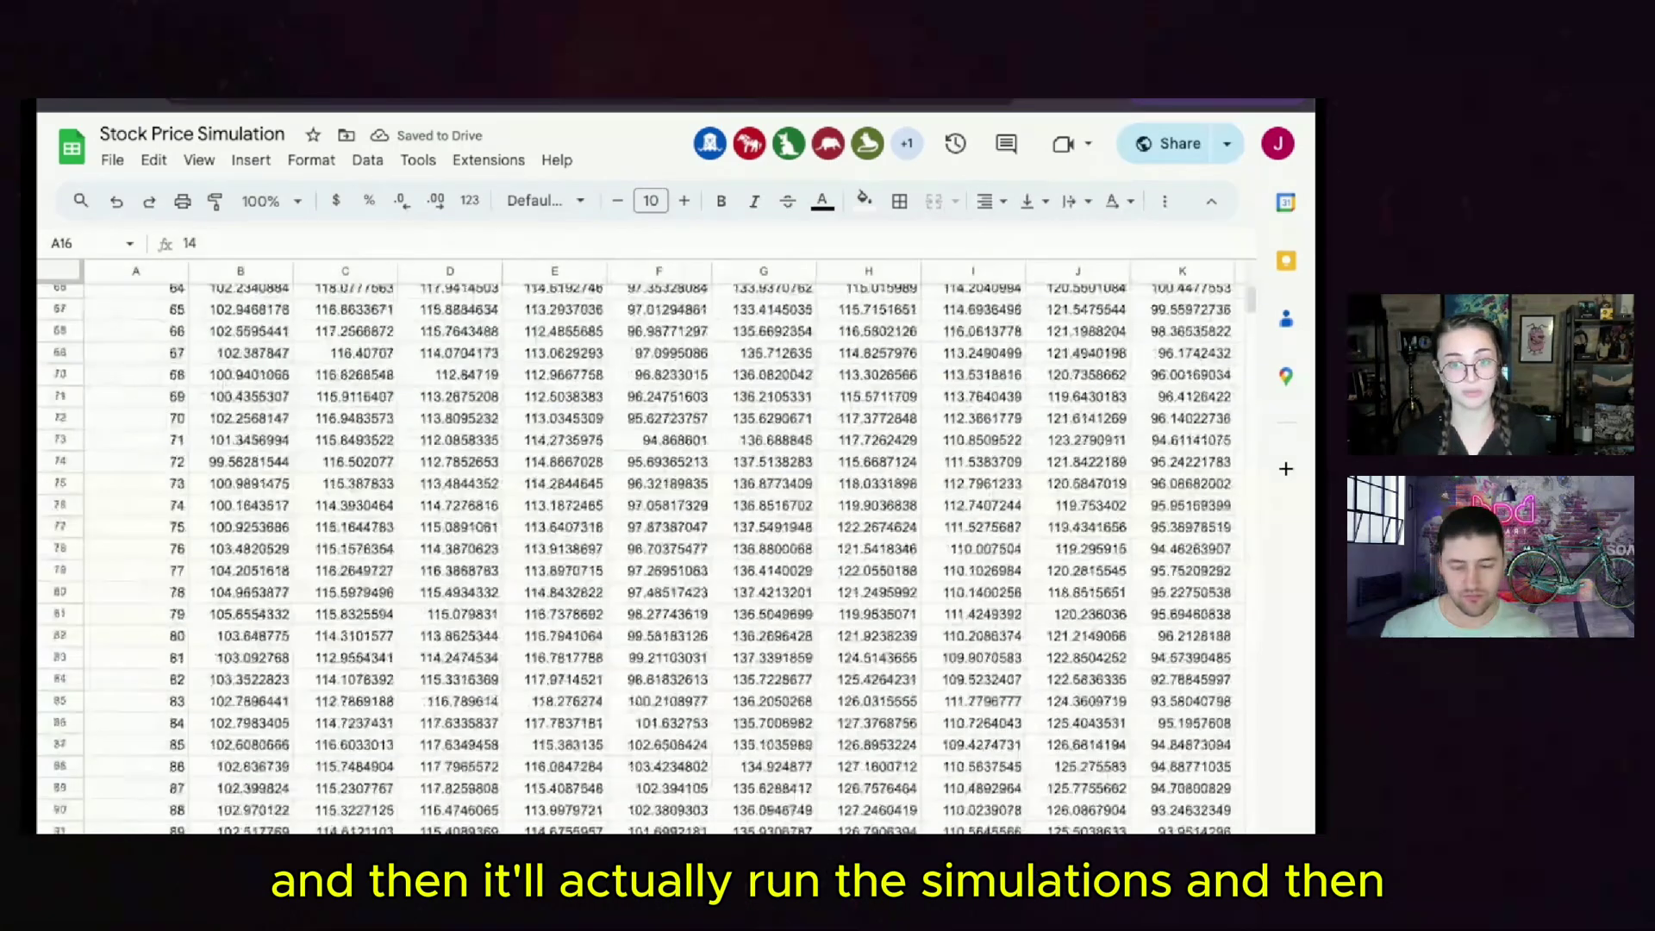
scroll(635, 557, down, 20)
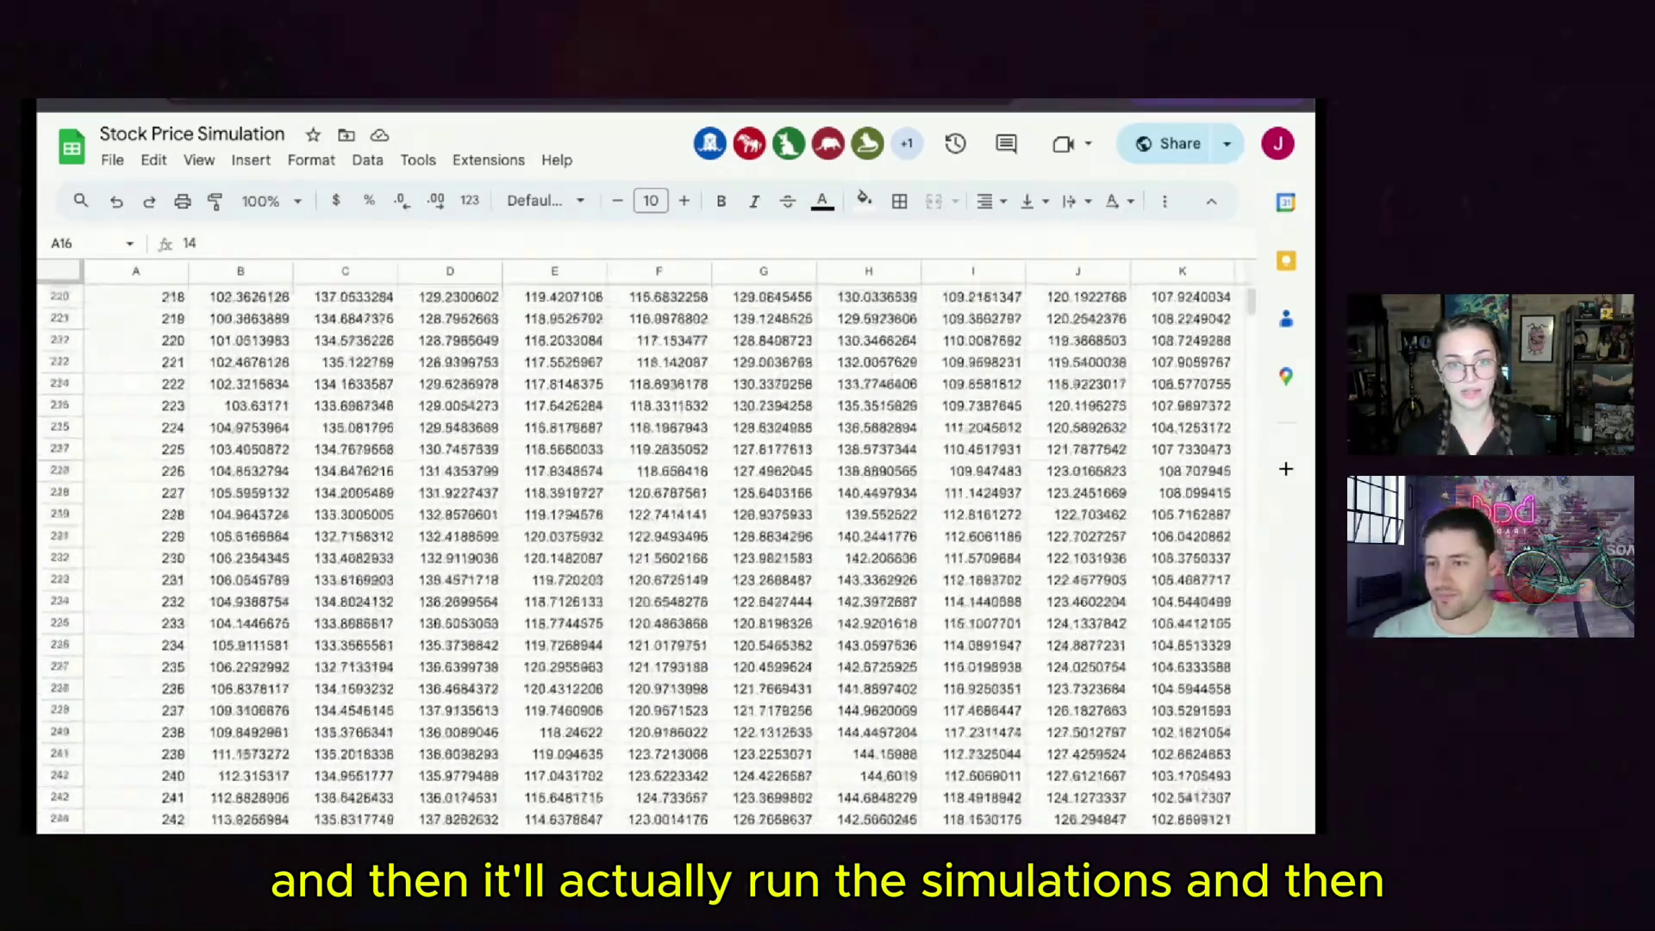
scroll(634, 557, up, 1)
drag(135, 518, 345, 519)
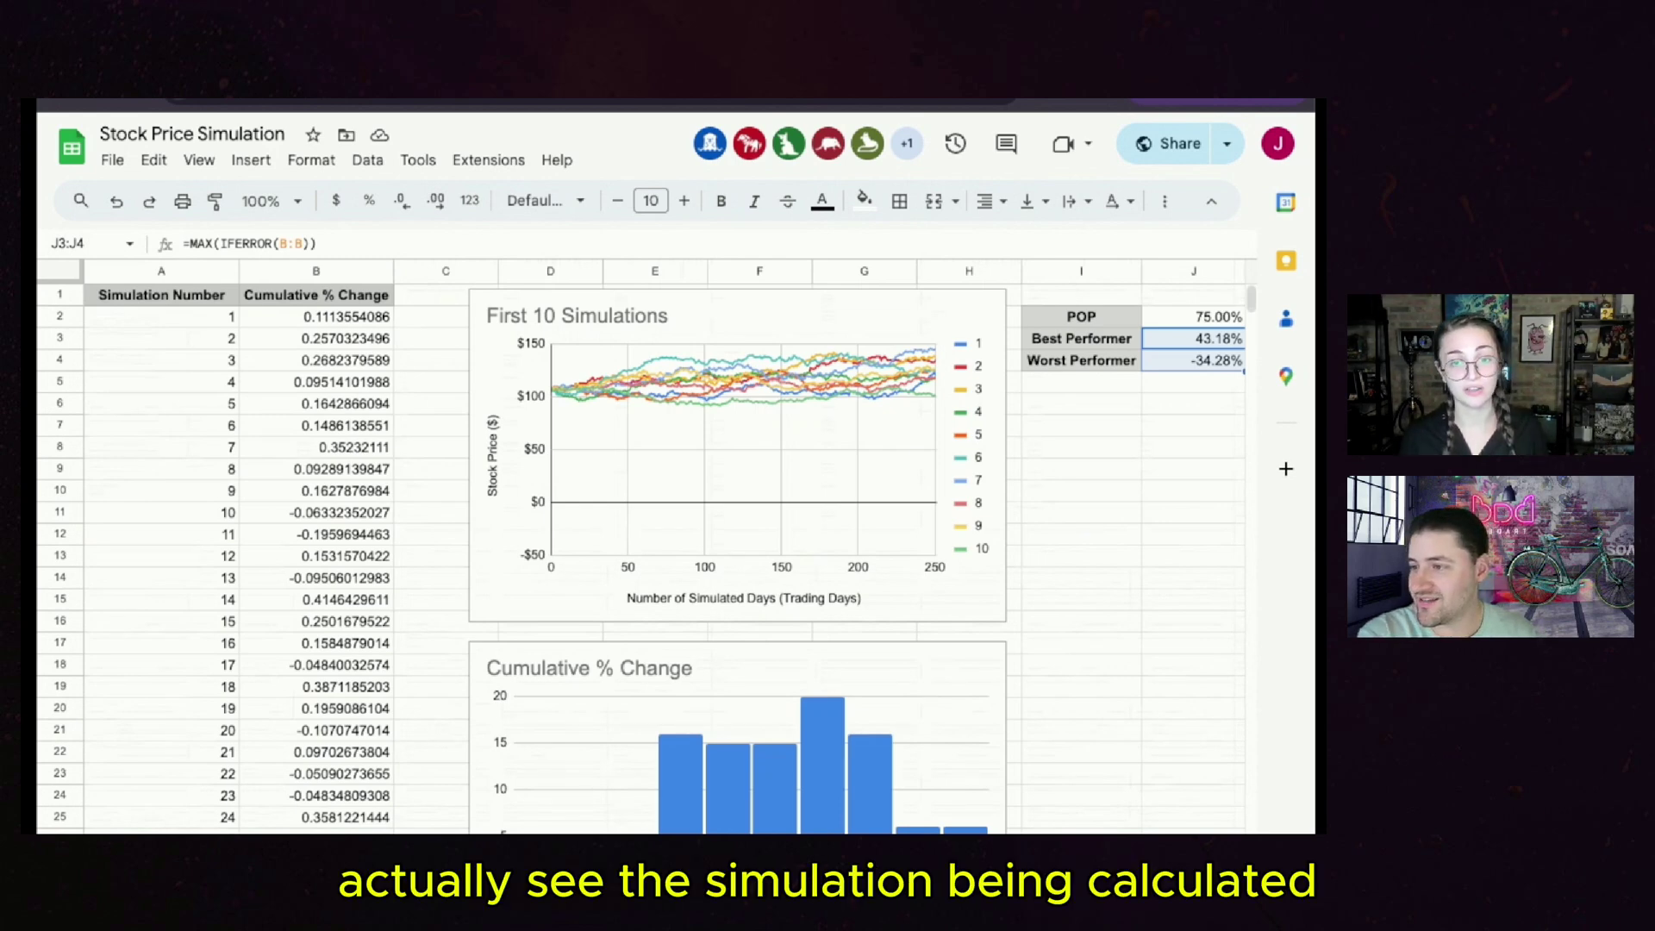
- On the results sheet, select the cumulative % changes in B2:B27, and simulation 100's row in A101:B101
drag(316, 317, 316, 823)
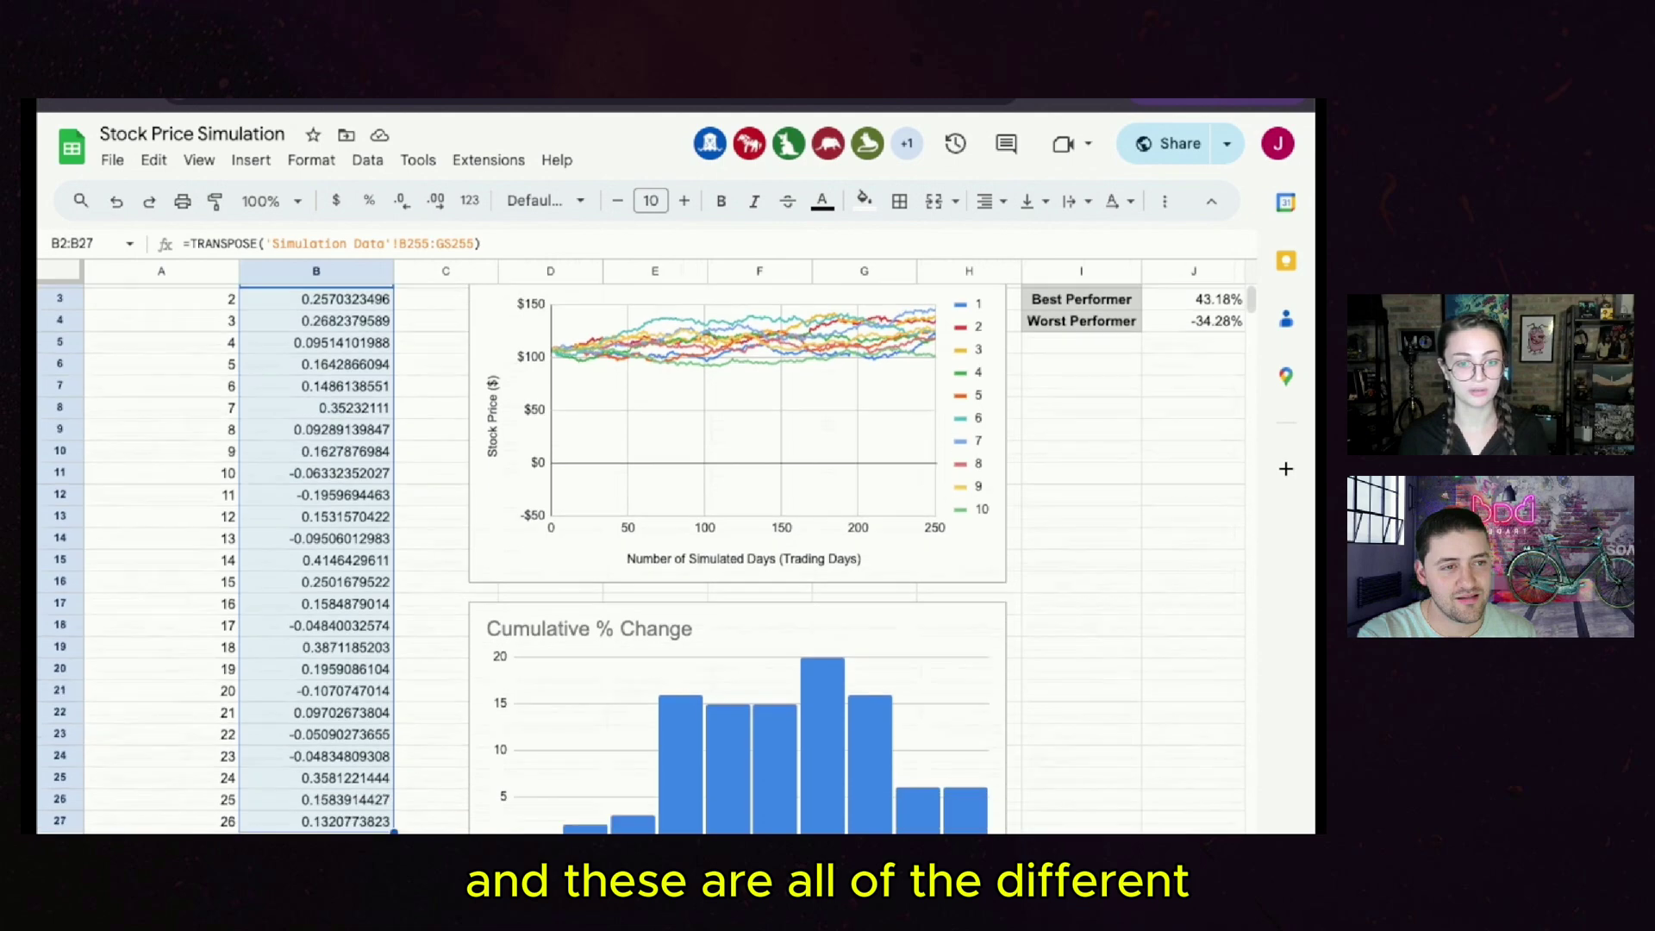
scroll(641, 558, down, 5)
scroll(639, 560, down, 1)
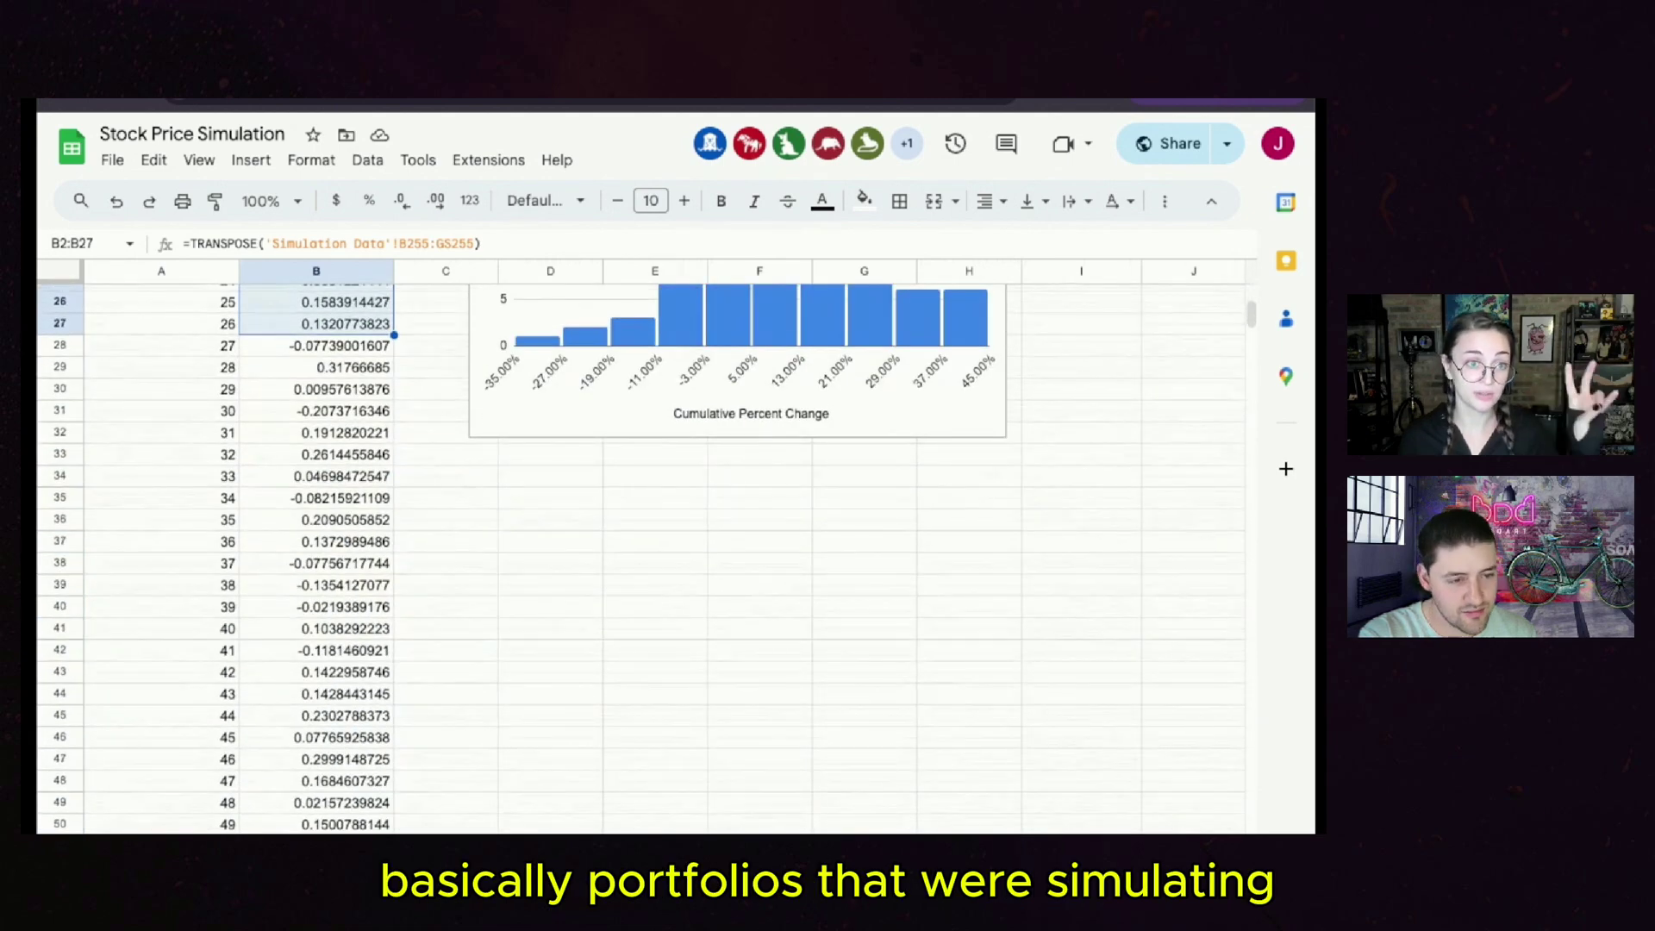
scroll(638, 561, down, 20)
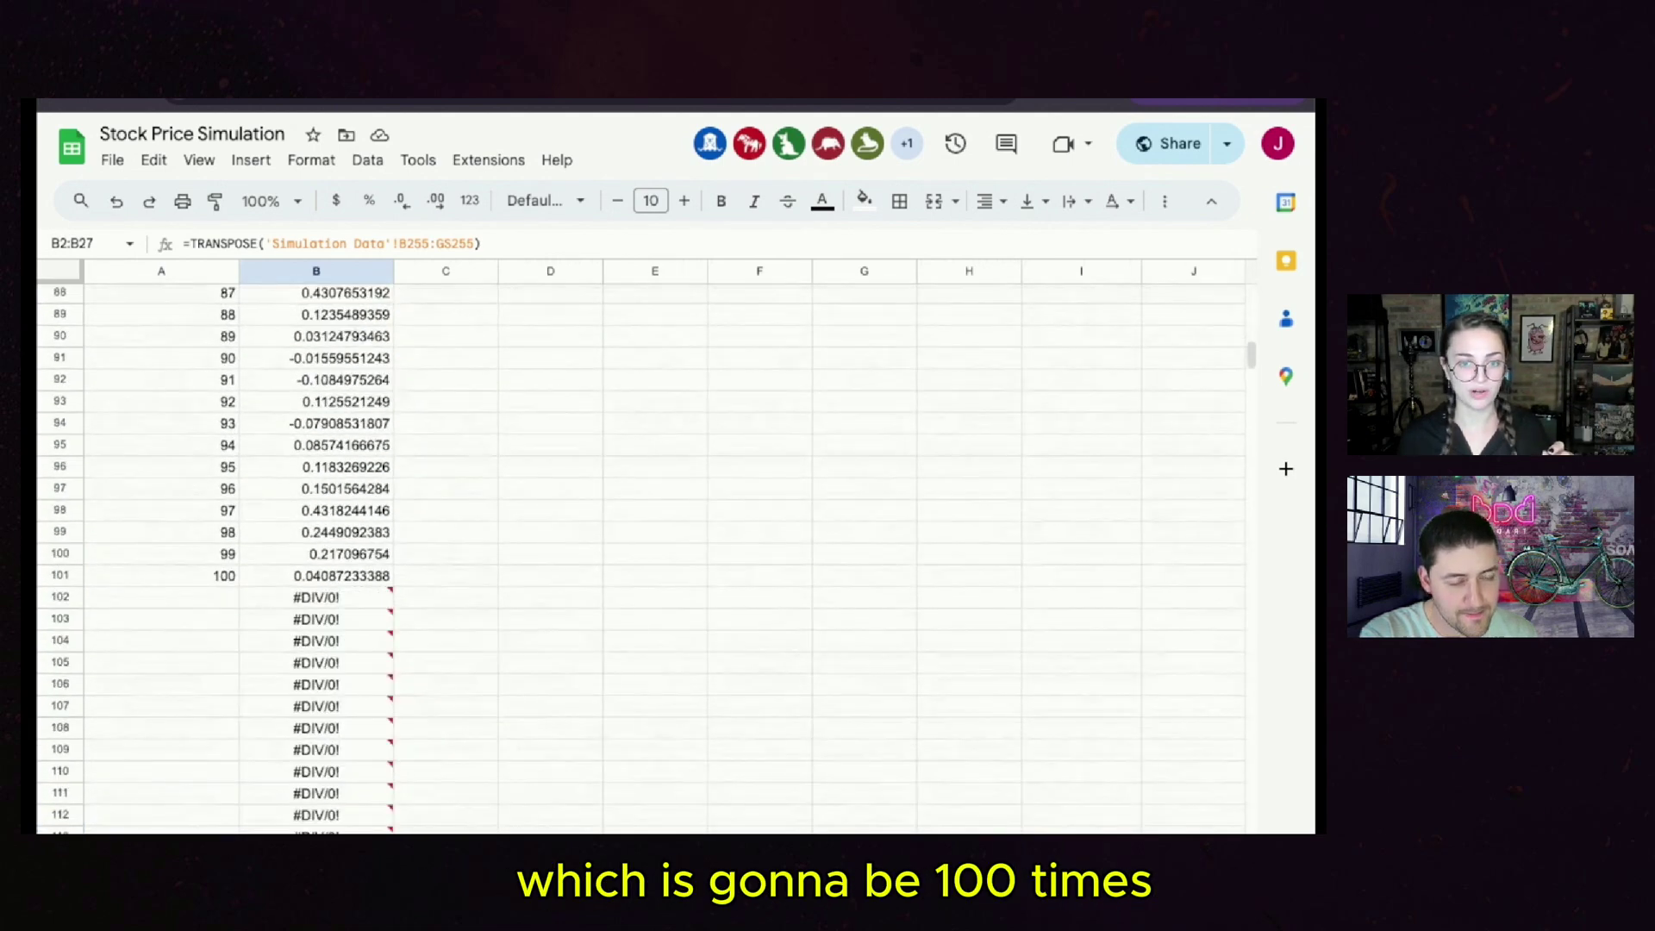
drag(160, 576, 315, 576)
scroll(641, 559, up, 20)
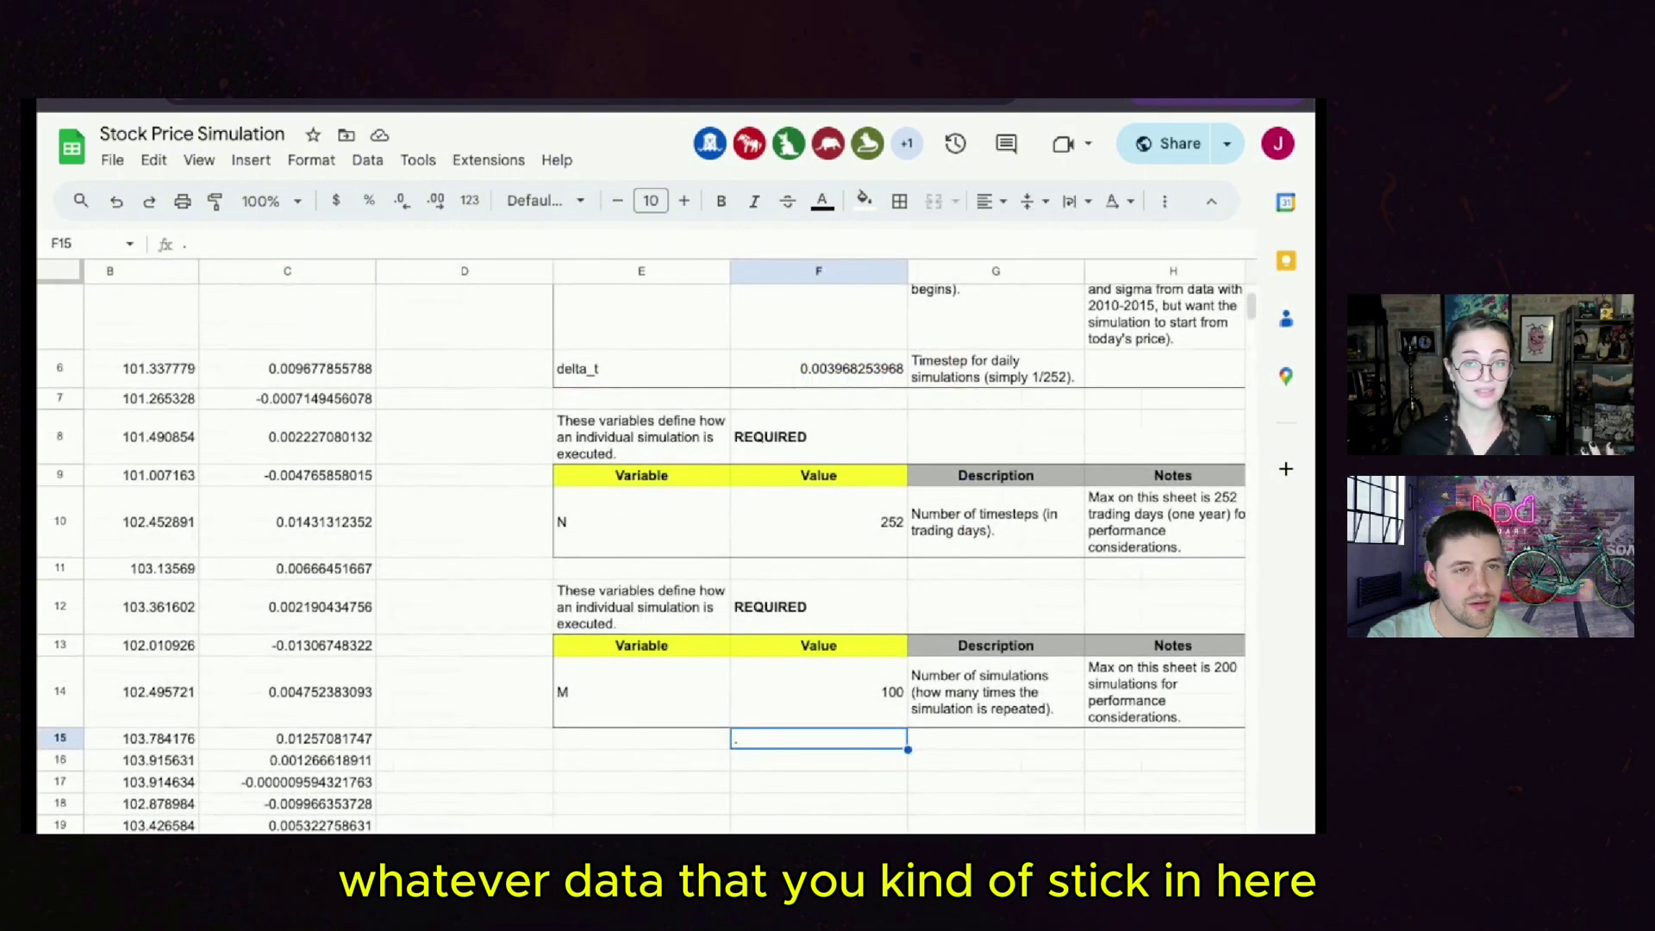
- Return to the stock data and variables sheet and review the input prices, the return variables and the simulation parameters
scroll(642, 548, up, 10)
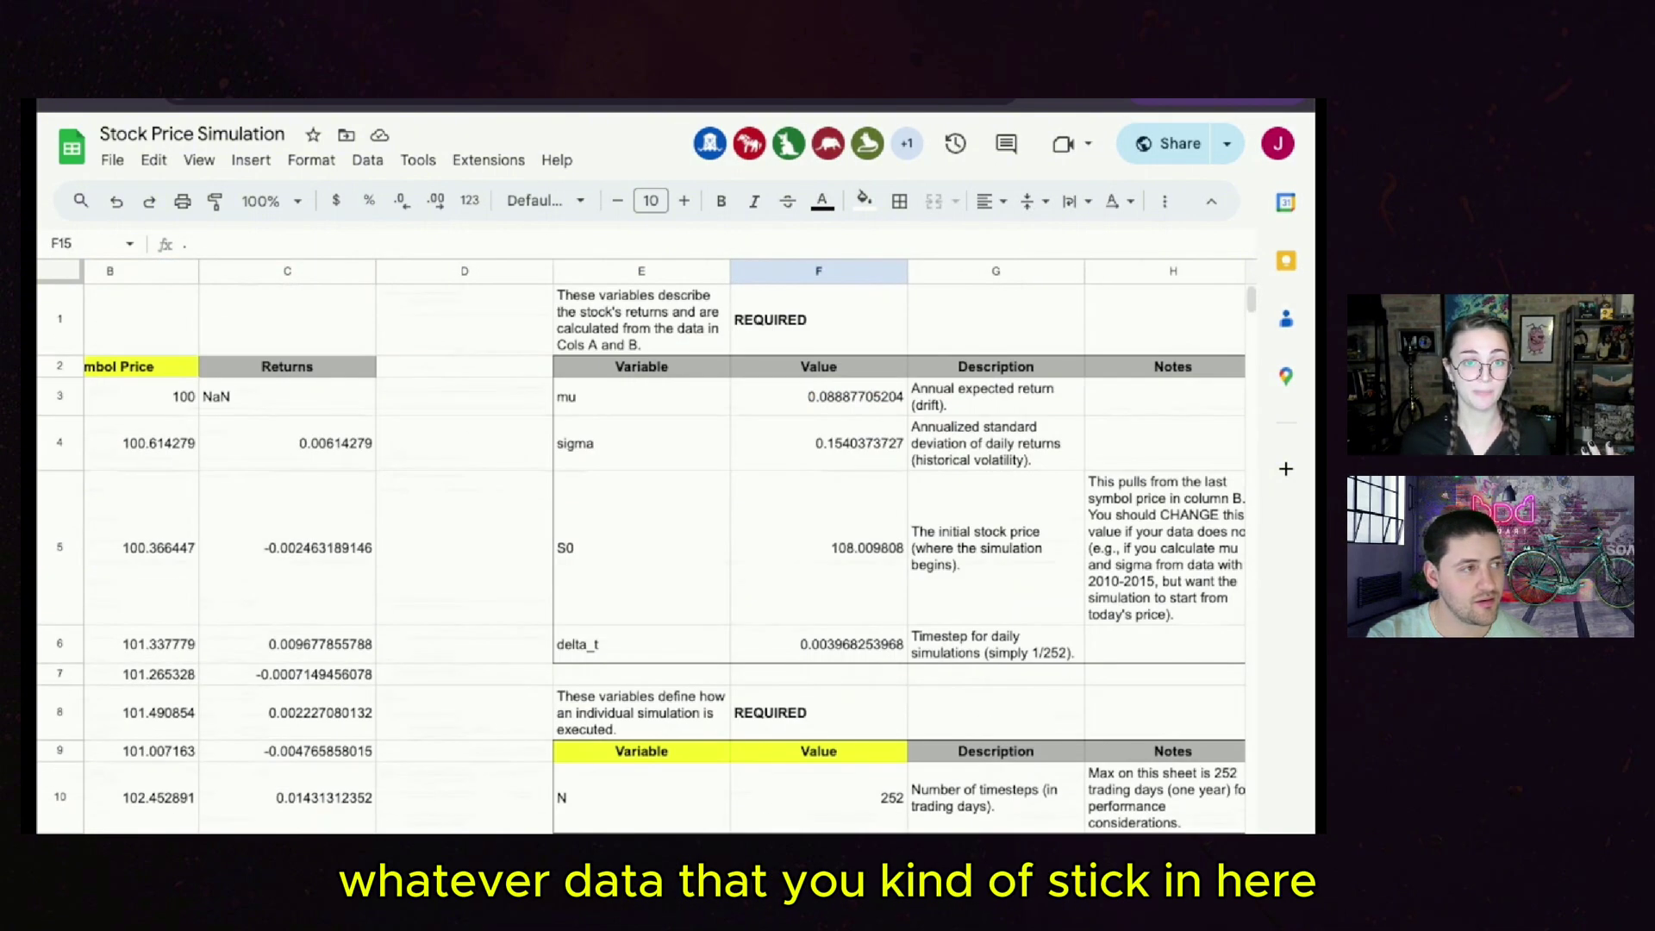
scroll(642, 548, left, 3)
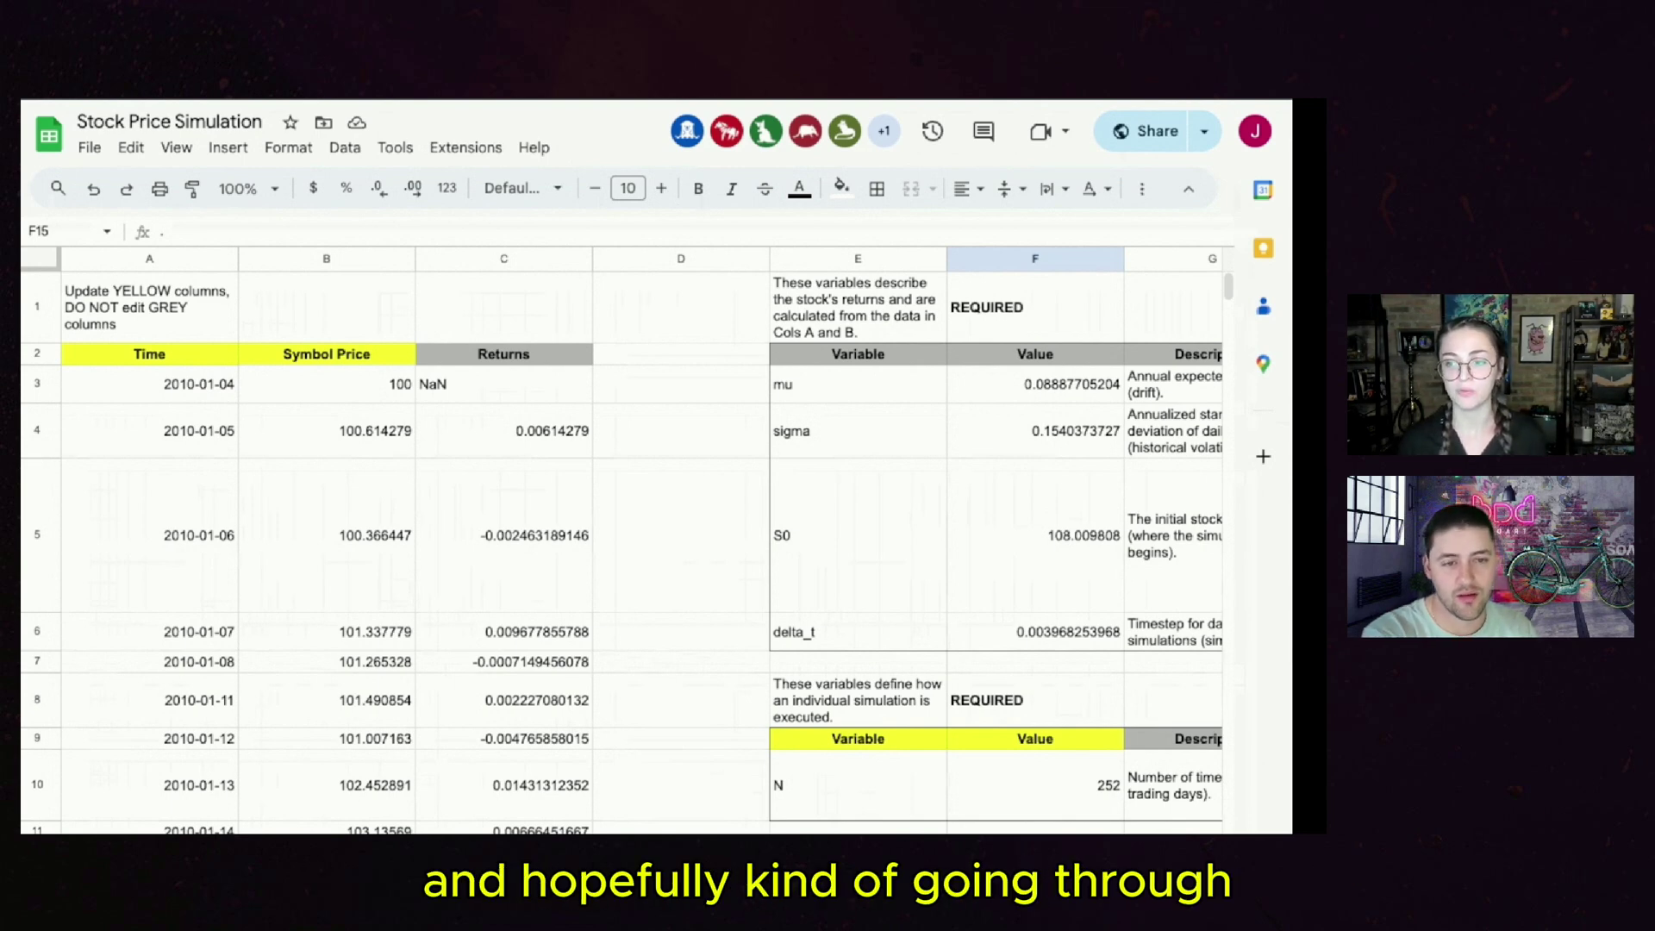
scroll(37, 457, down, 3)
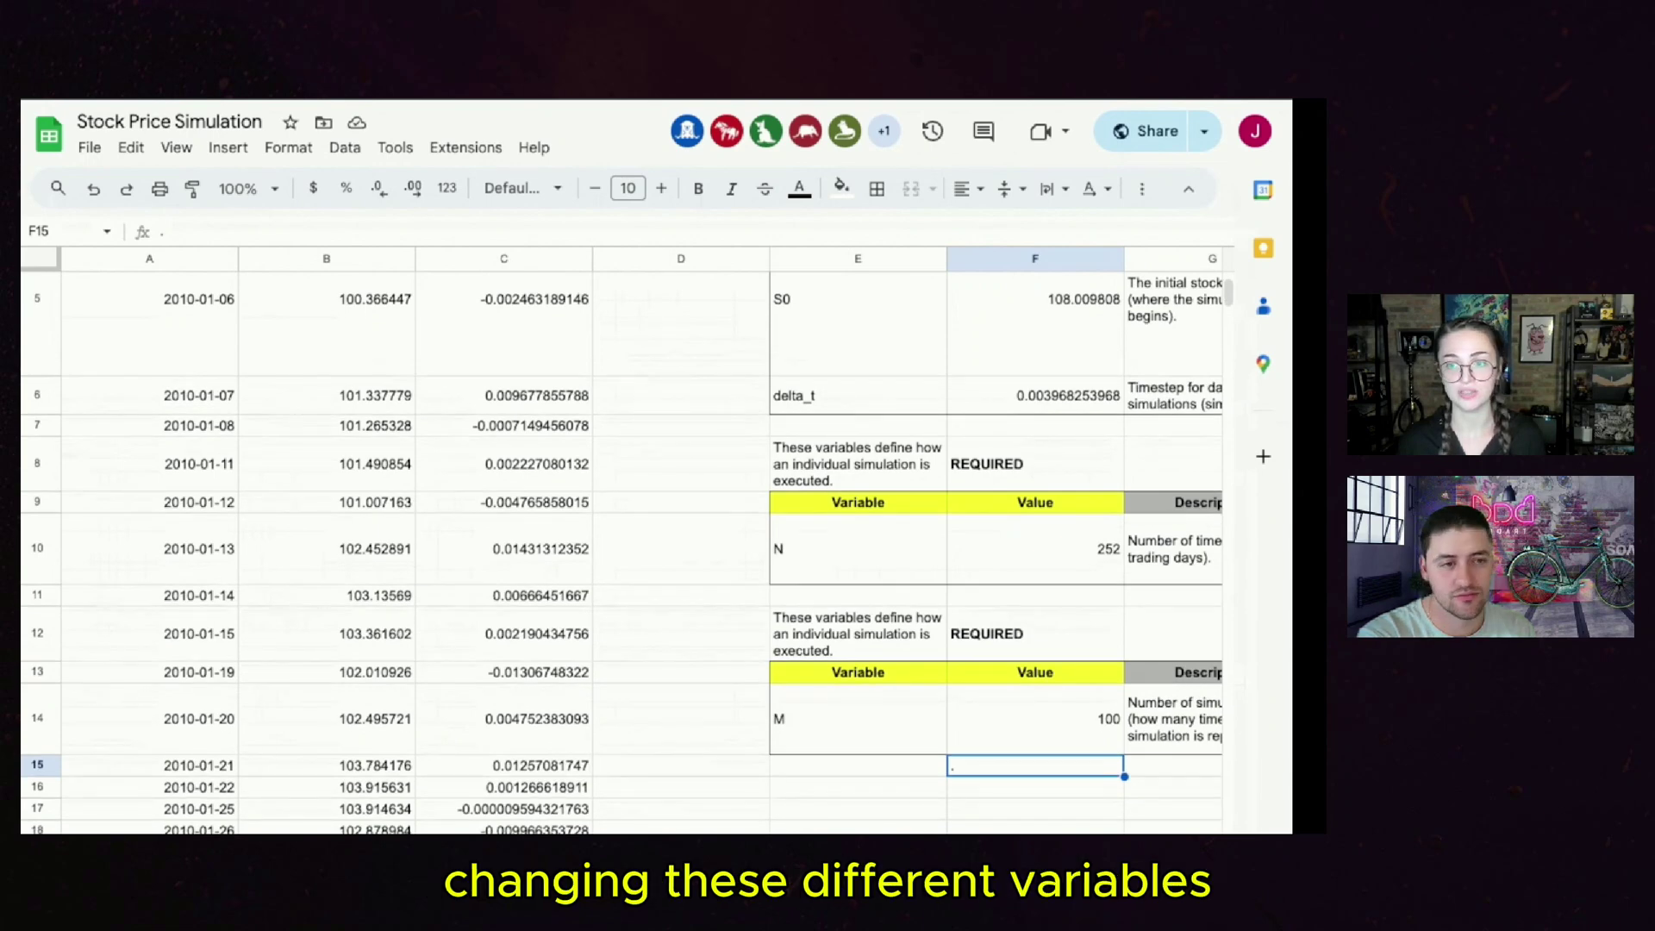